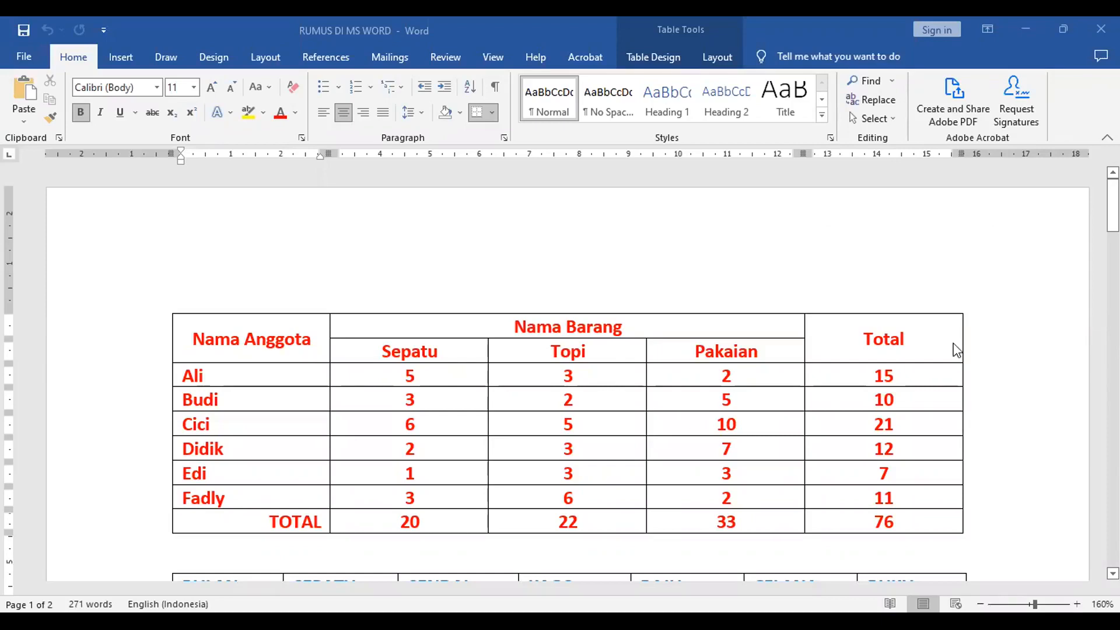
- Display the field codes instead of the calculated results throughout the document
click(926, 372)
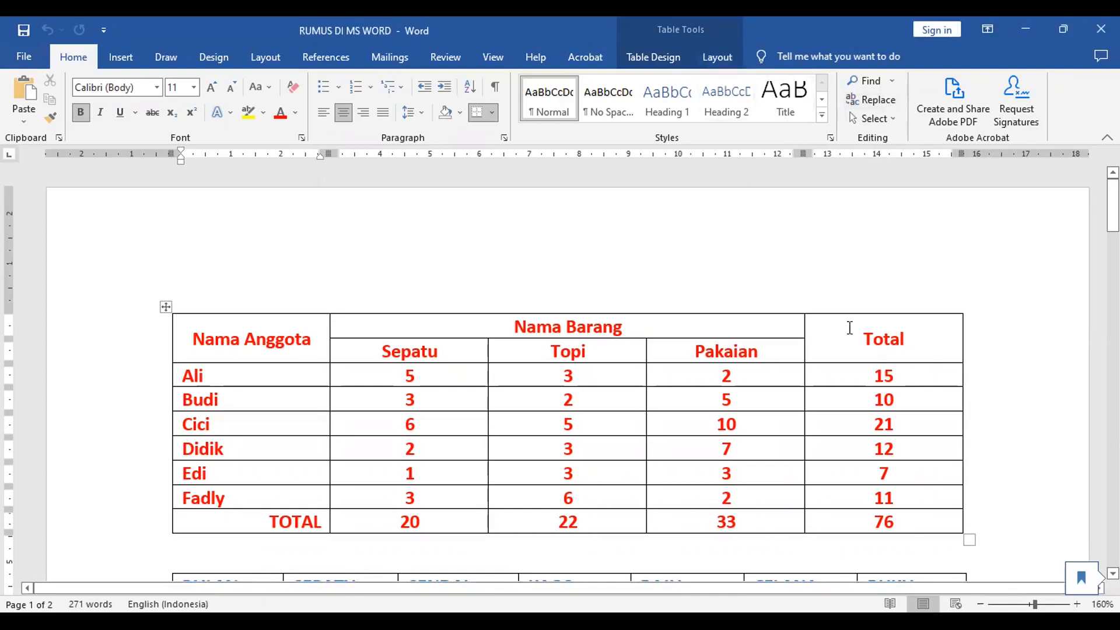
key(alt)
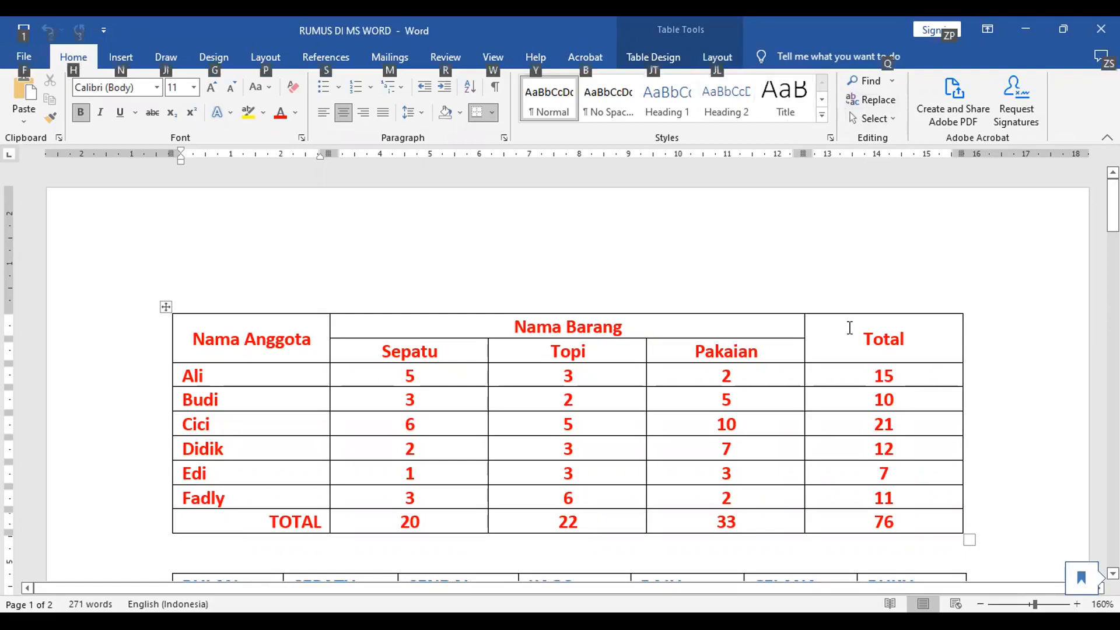
key(alt+F9)
- Examine the formulas used in each table, from the first table down to the end of the document
scroll(924, 475, down, 3)
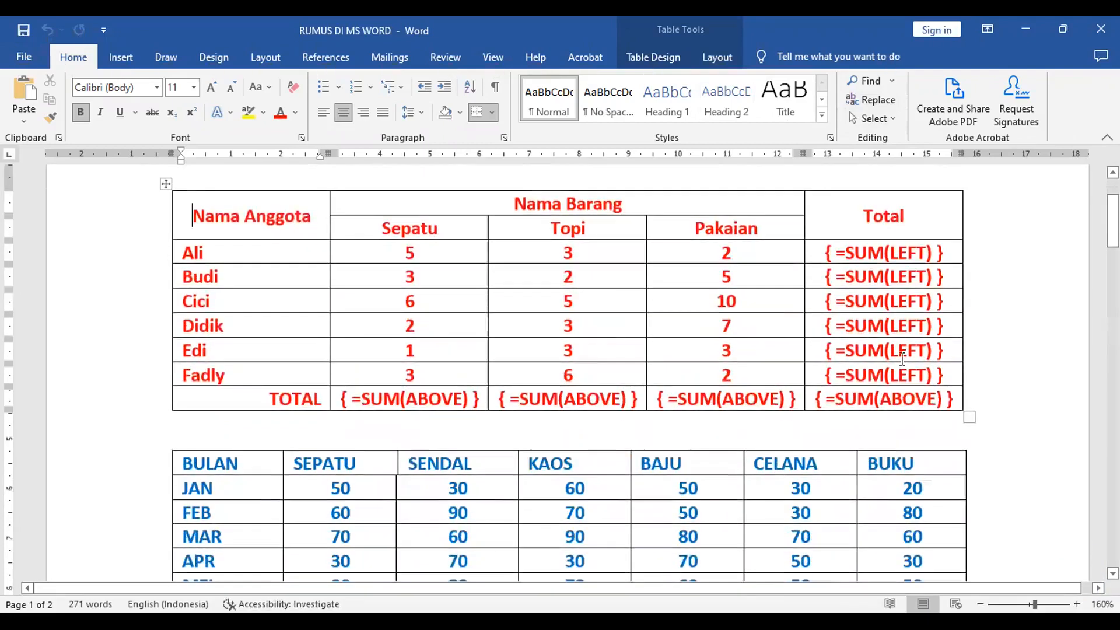
scroll(901, 359, down, 1)
scroll(826, 371, down, 2)
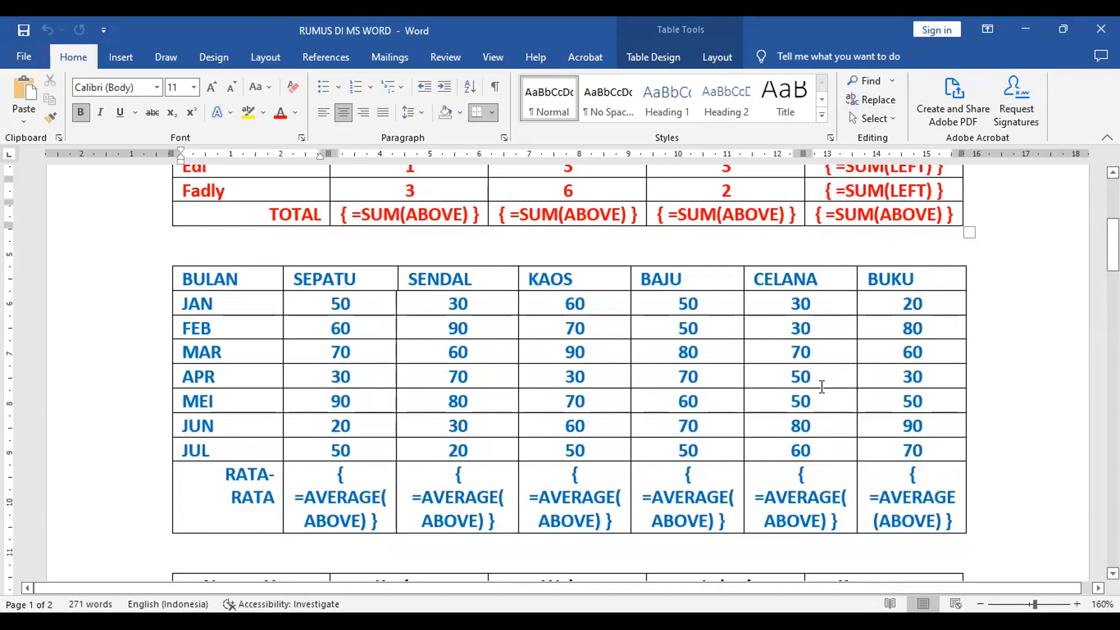
scroll(821, 386, down, 5)
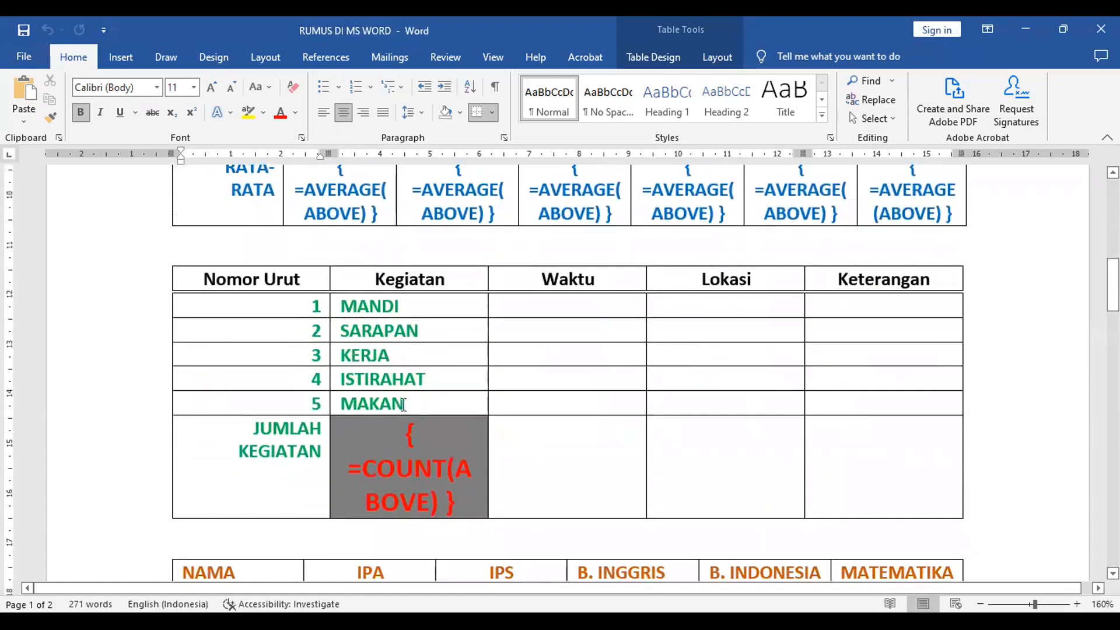
scroll(623, 418, down, 5)
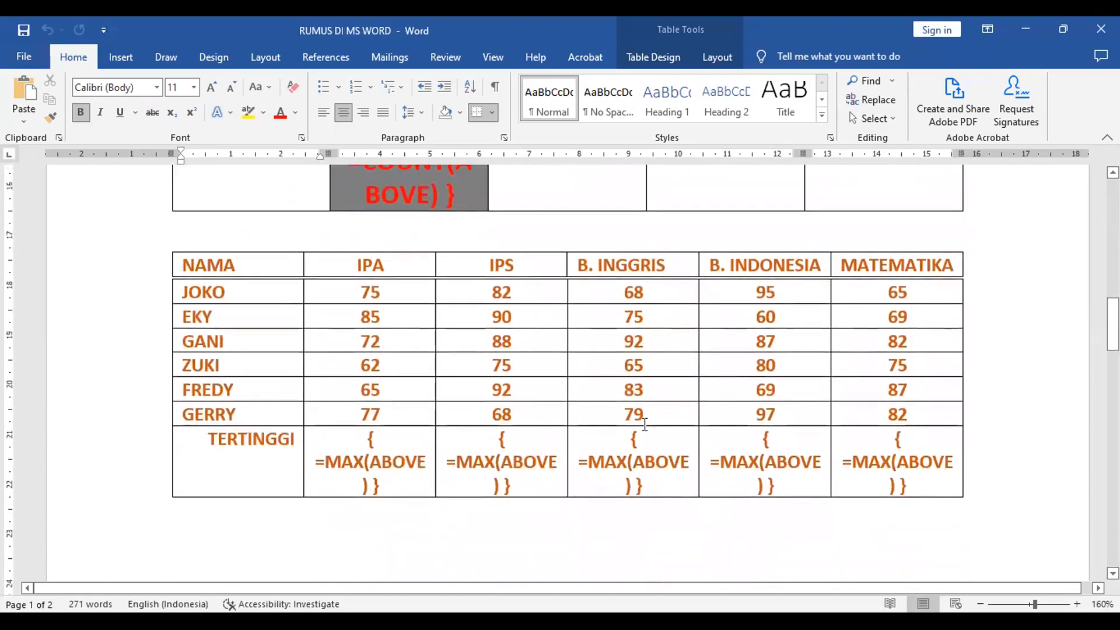
scroll(622, 466, down, 7)
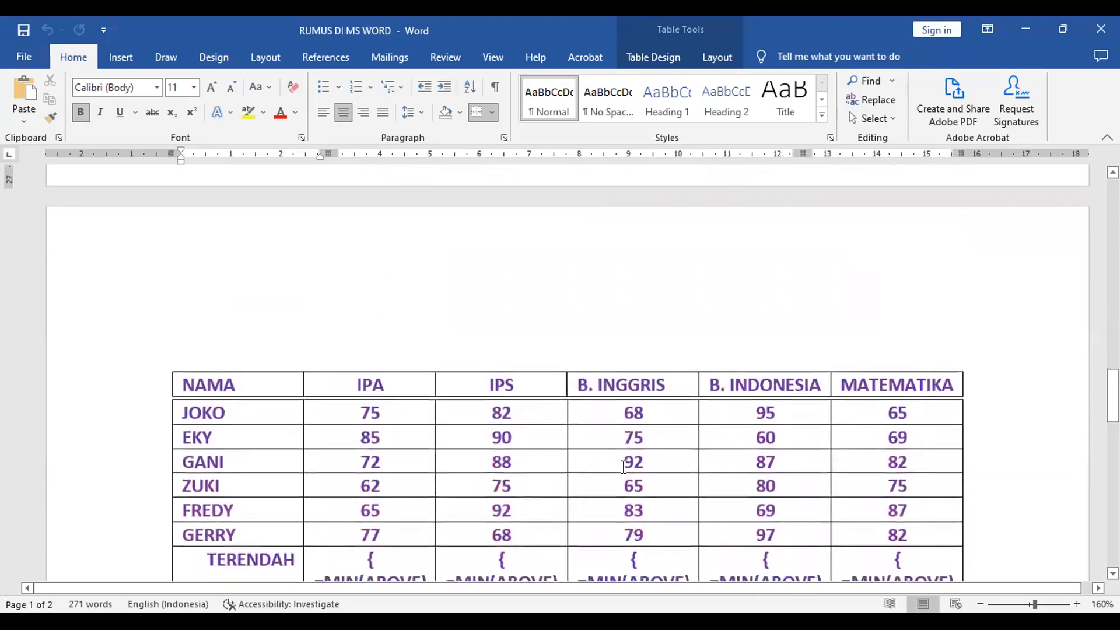
scroll(624, 467, down, 6)
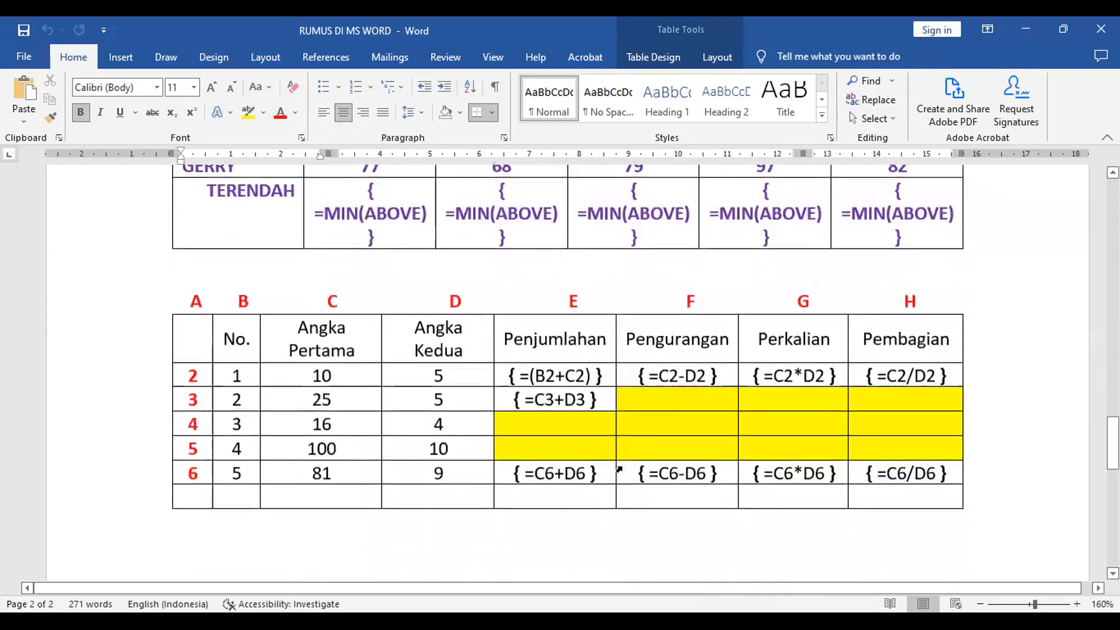
scroll(621, 467, down, 1)
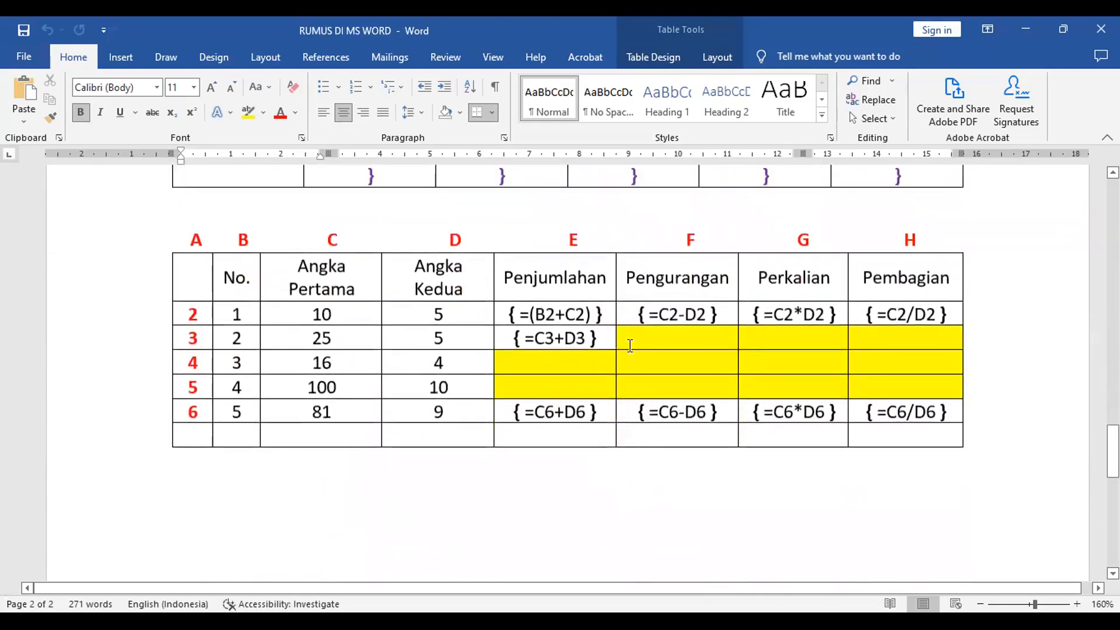
scroll(758, 354, down, 3)
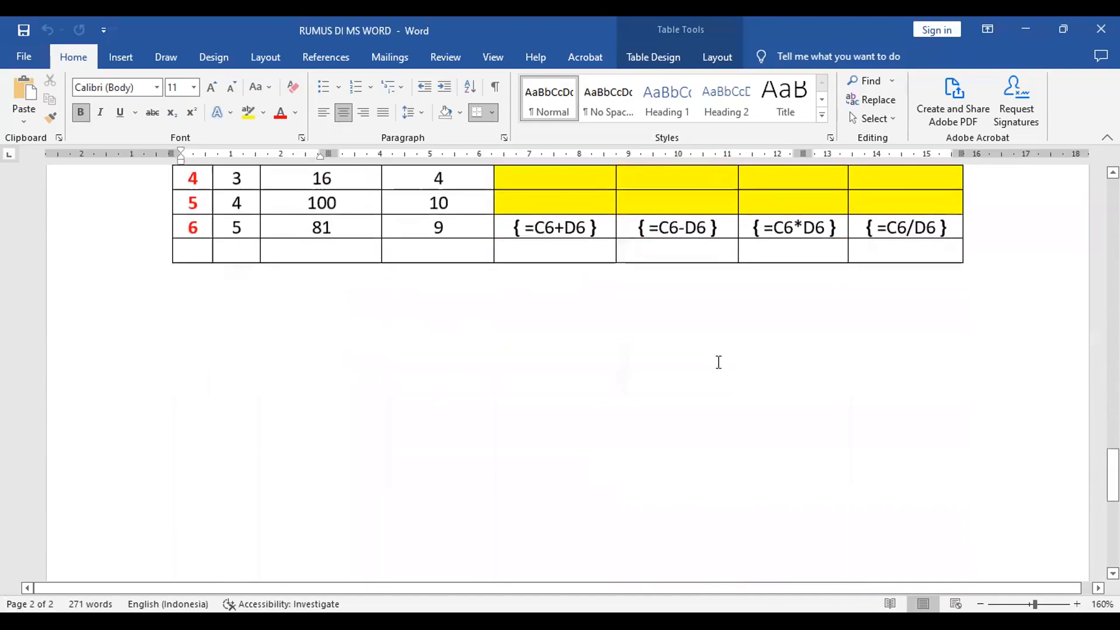
- Insert a table of seven columns and one row on a new line below the document's last table
click(213, 302)
key(Return)
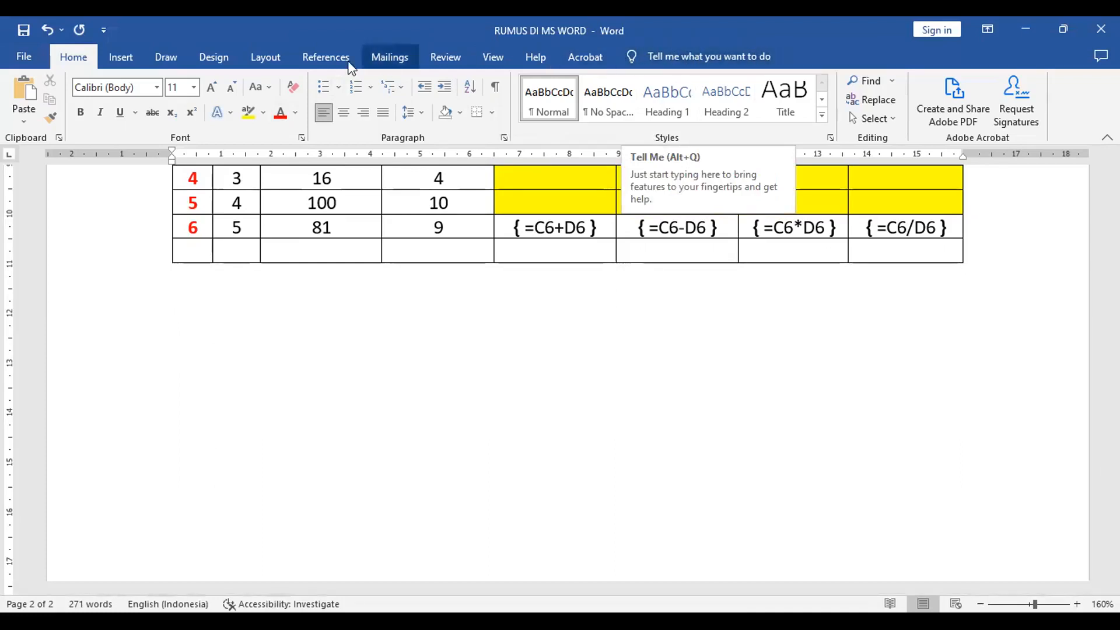
click(121, 59)
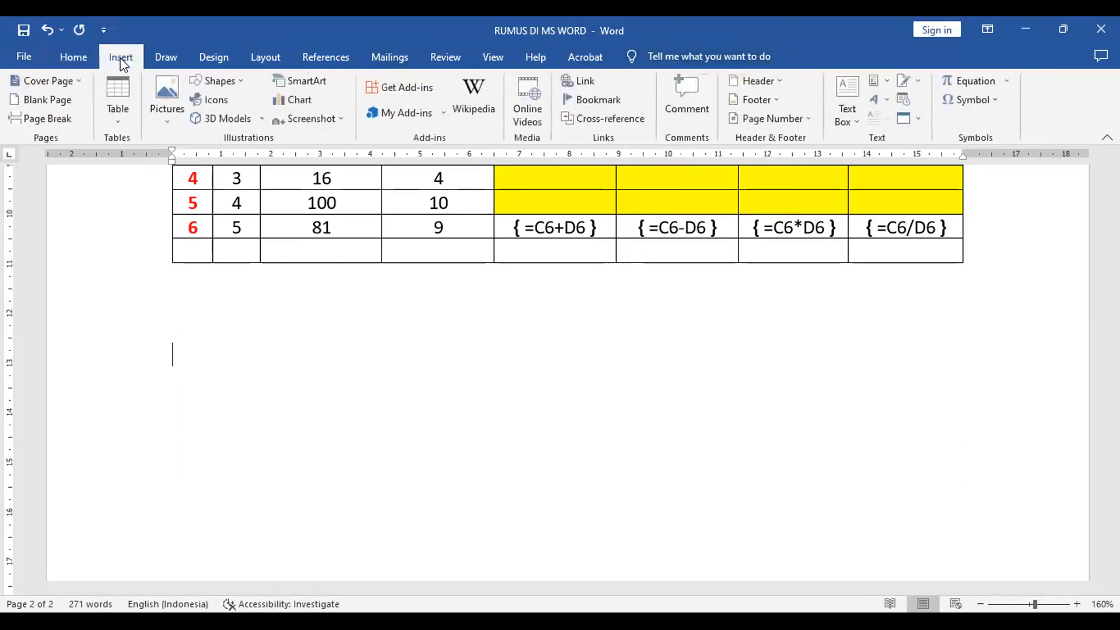
click(121, 93)
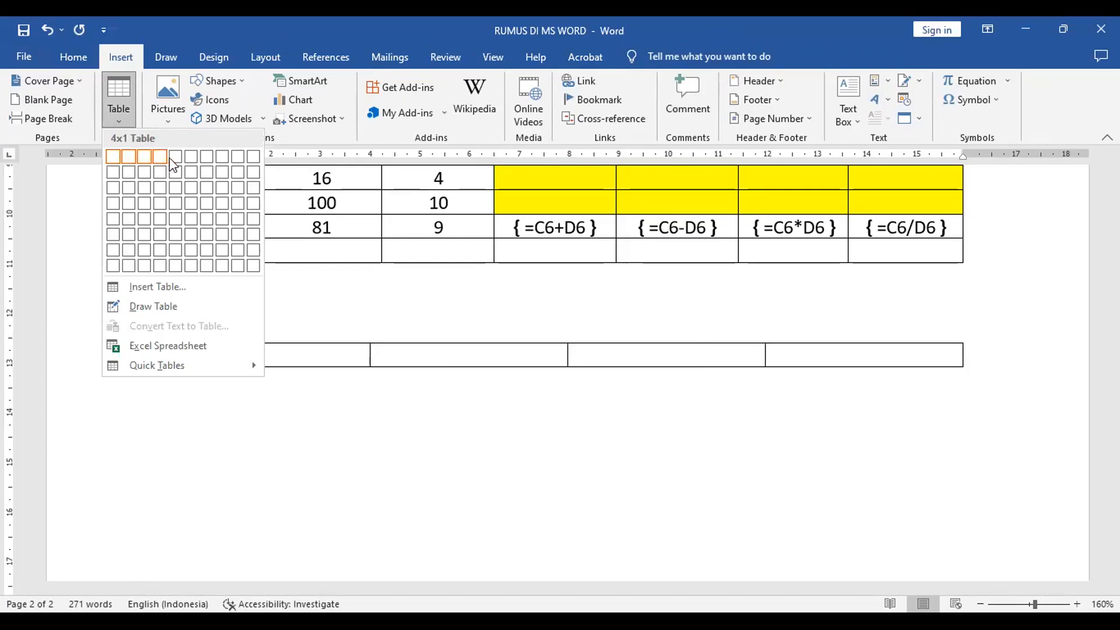
click(210, 160)
- Insert a second table of seven columns and eight rows below the new single-row table
click(195, 383)
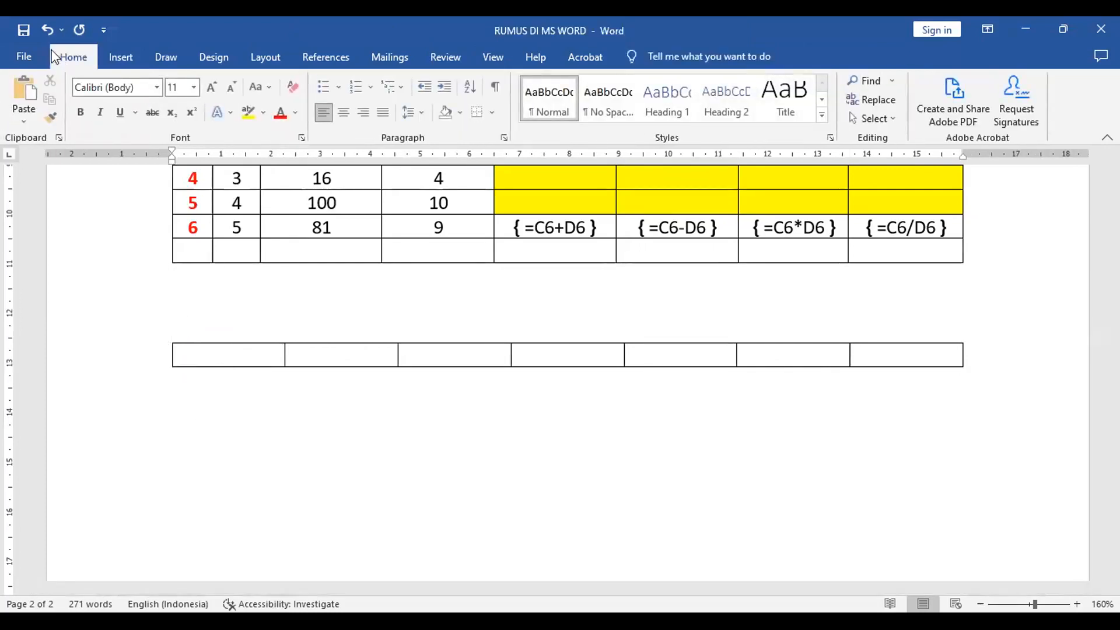
click(124, 57)
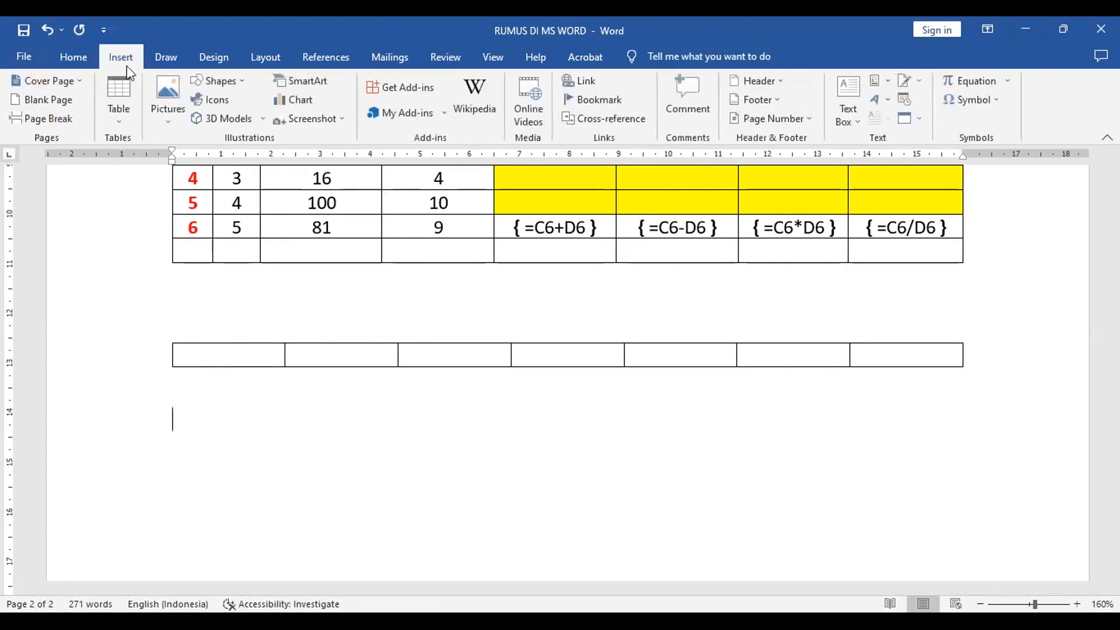
click(113, 100)
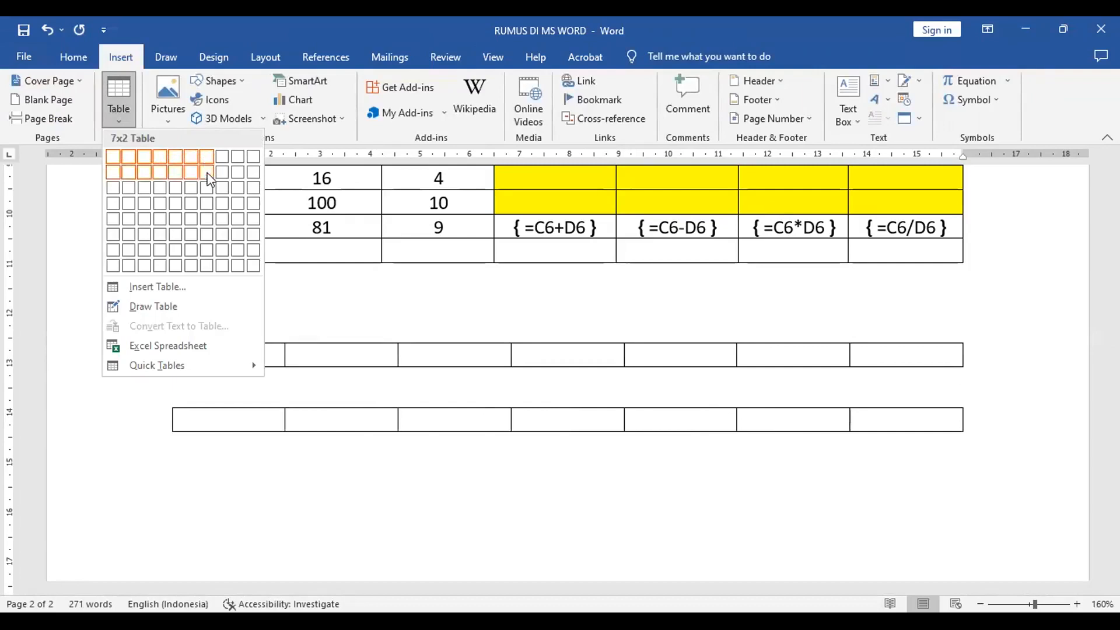
click(210, 269)
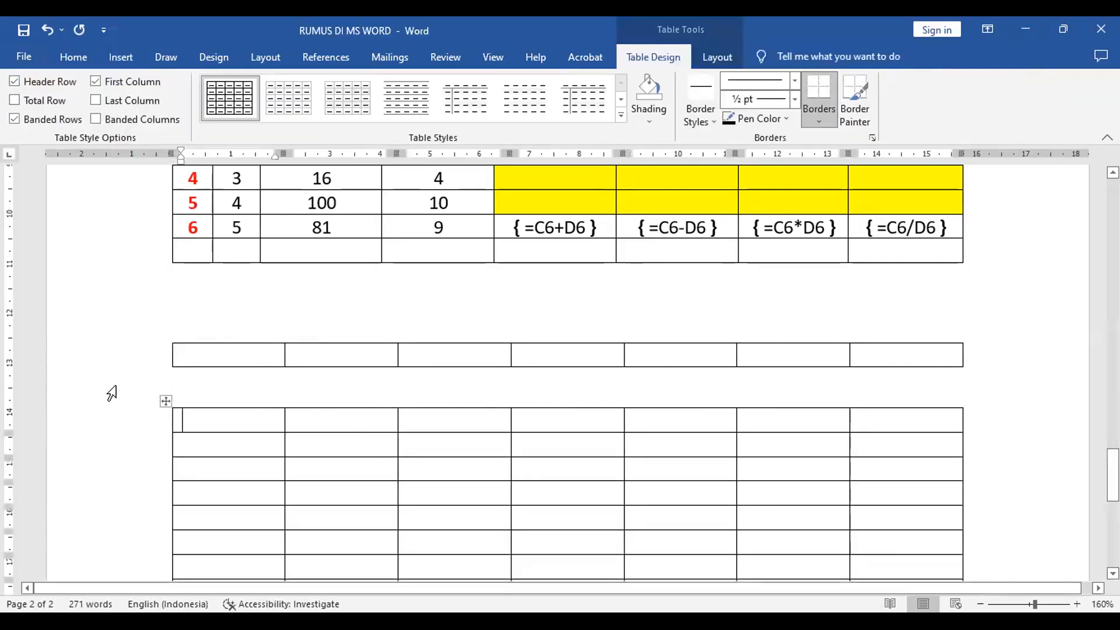
- Apply the No Spacing style and font size 1 to the empty paragraph between the two new tables
click(112, 391)
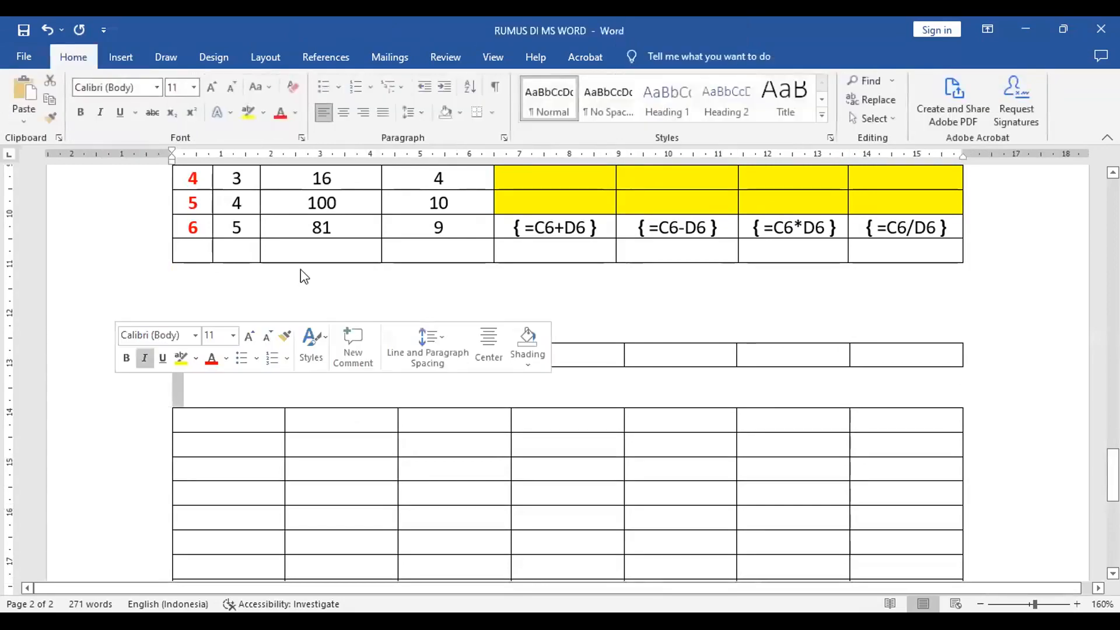
click(608, 96)
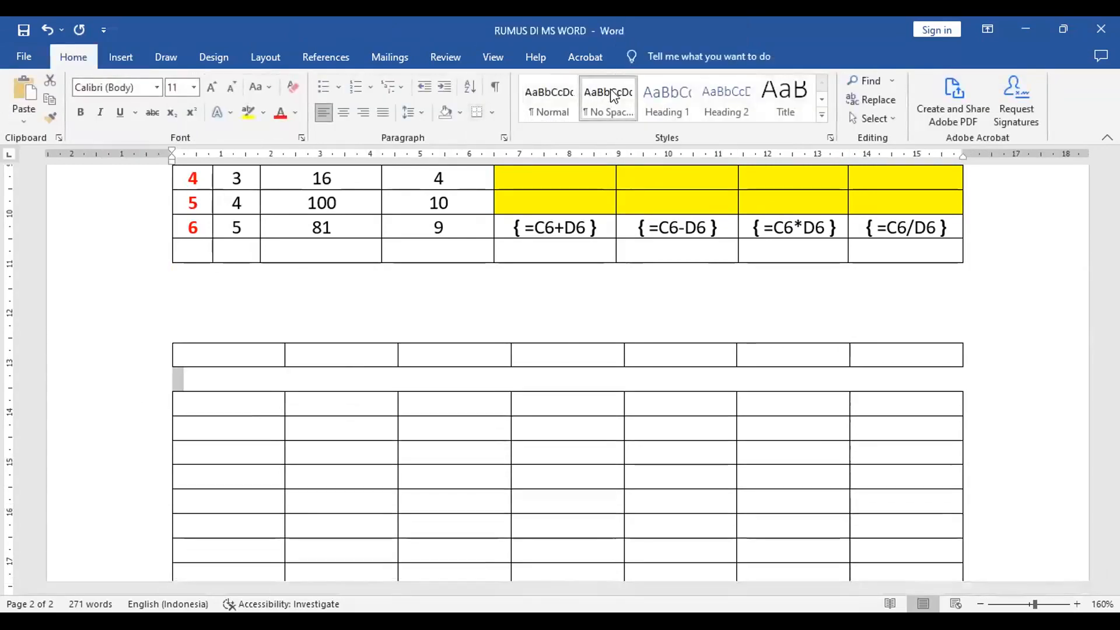
click(196, 88)
text(1)
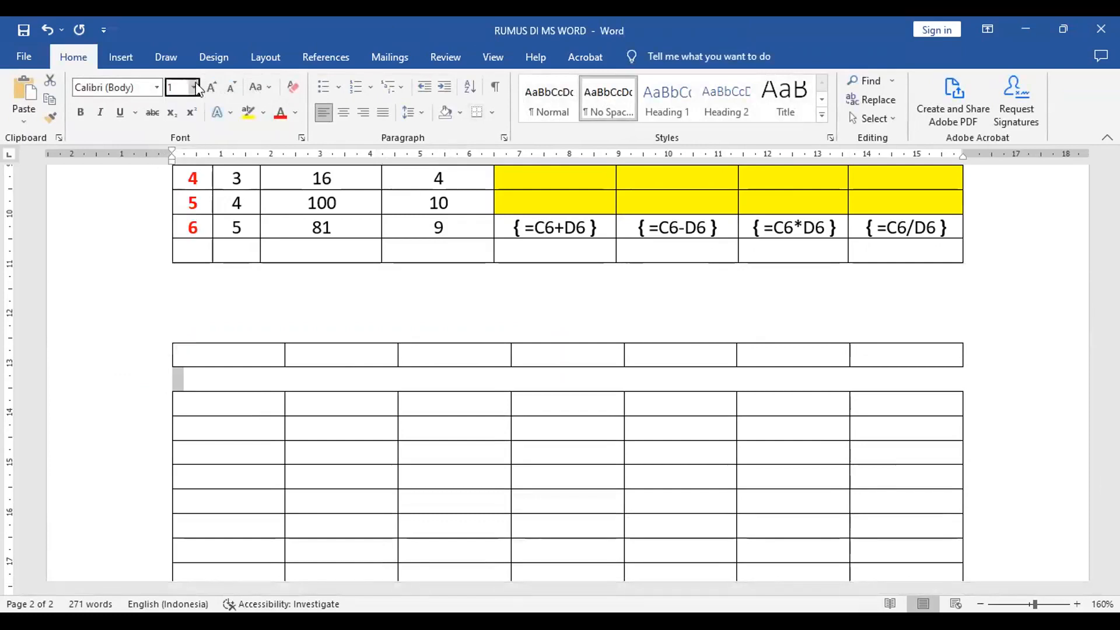
key(Return)
- Enter the headings "No" and "Nama Barang" in the first two cells of the single-row table
click(220, 354)
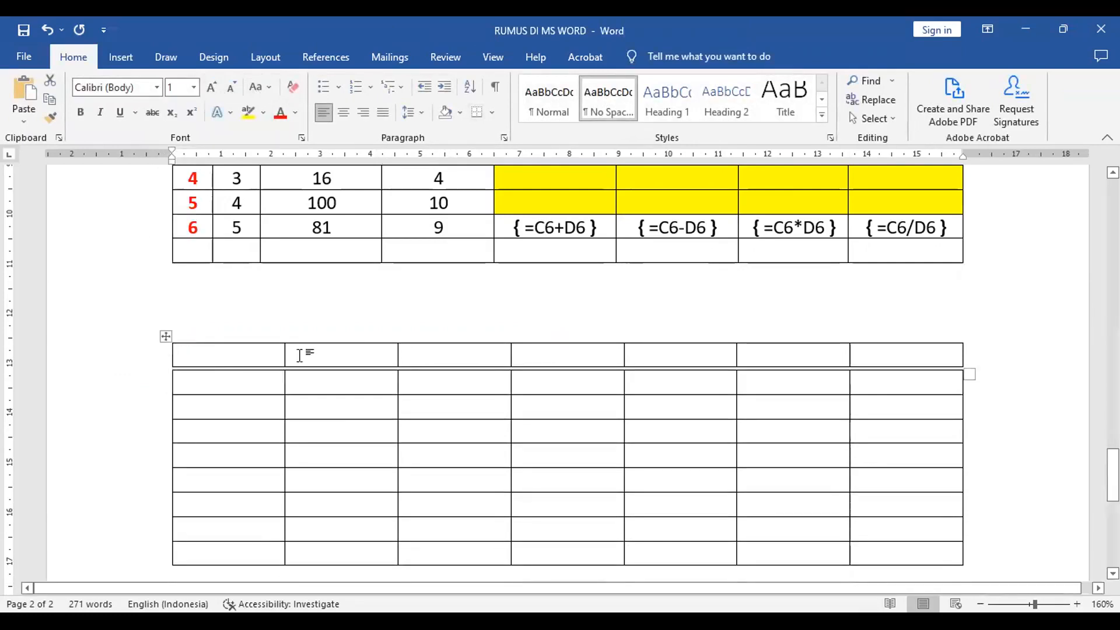
text(n\)
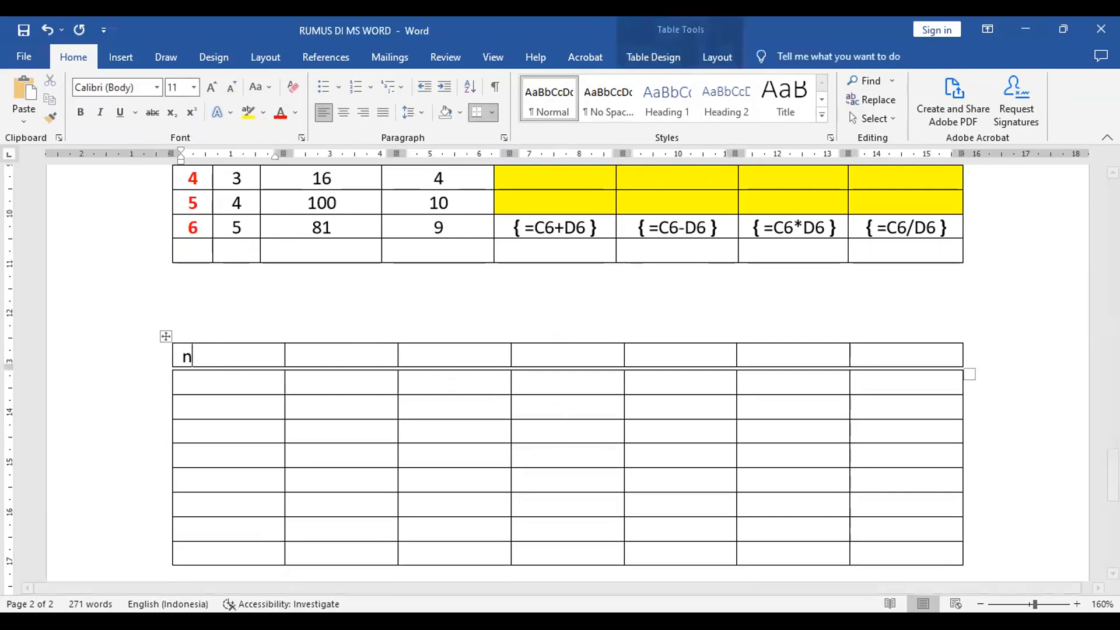
key(BackSpace)
key(BackSpace)
text(nO)
key(BackSpace)
key(BackSpace)
text(No)
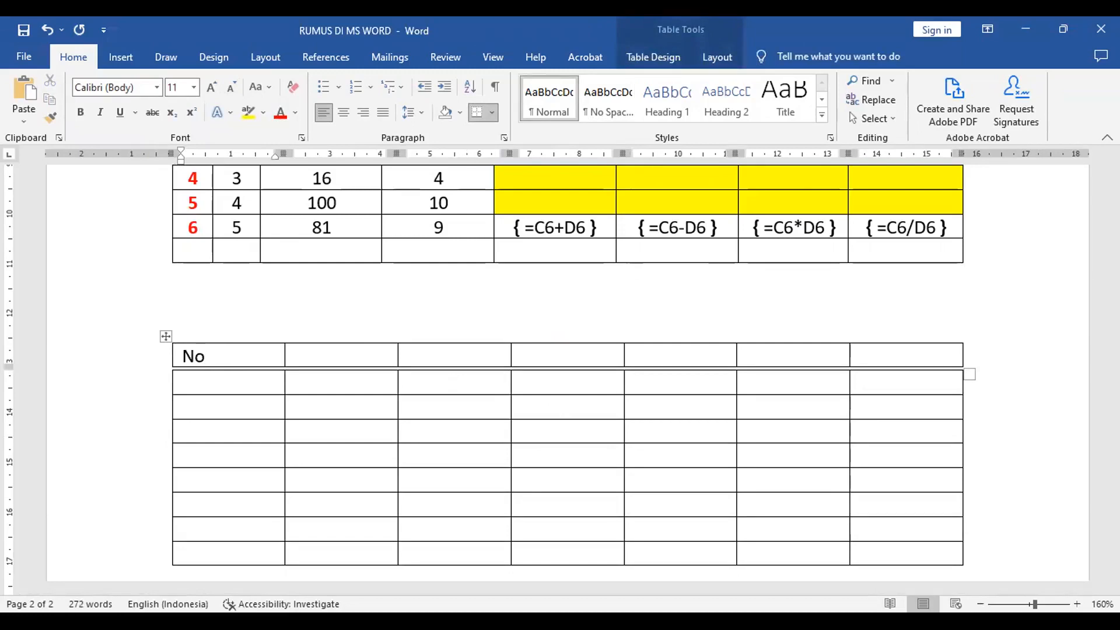
key(Tab)
text(Nama)
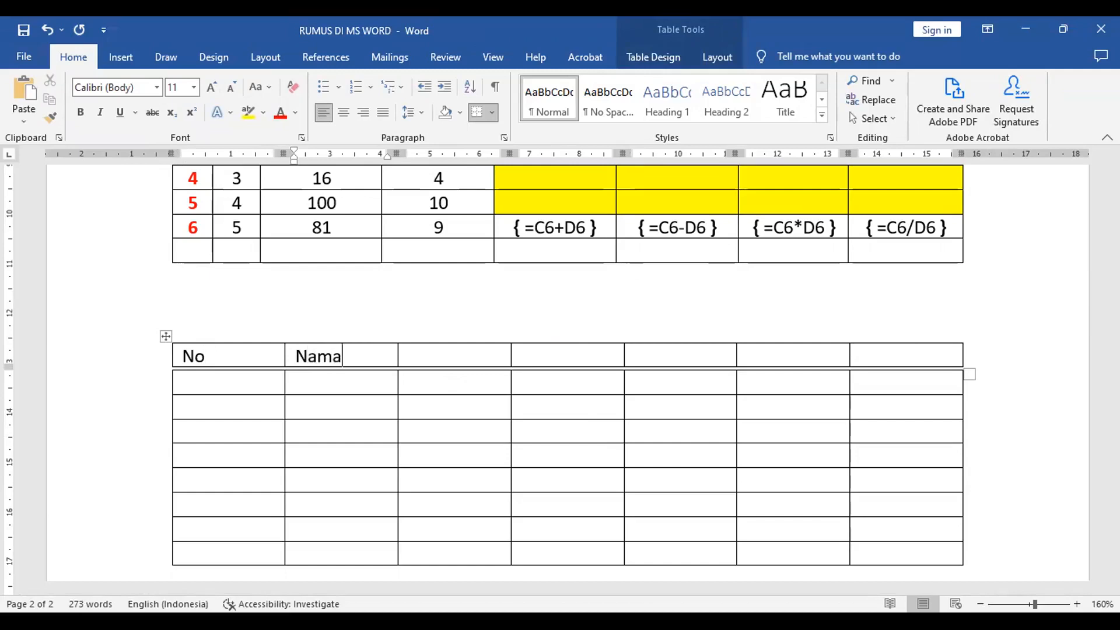
text( Barang)
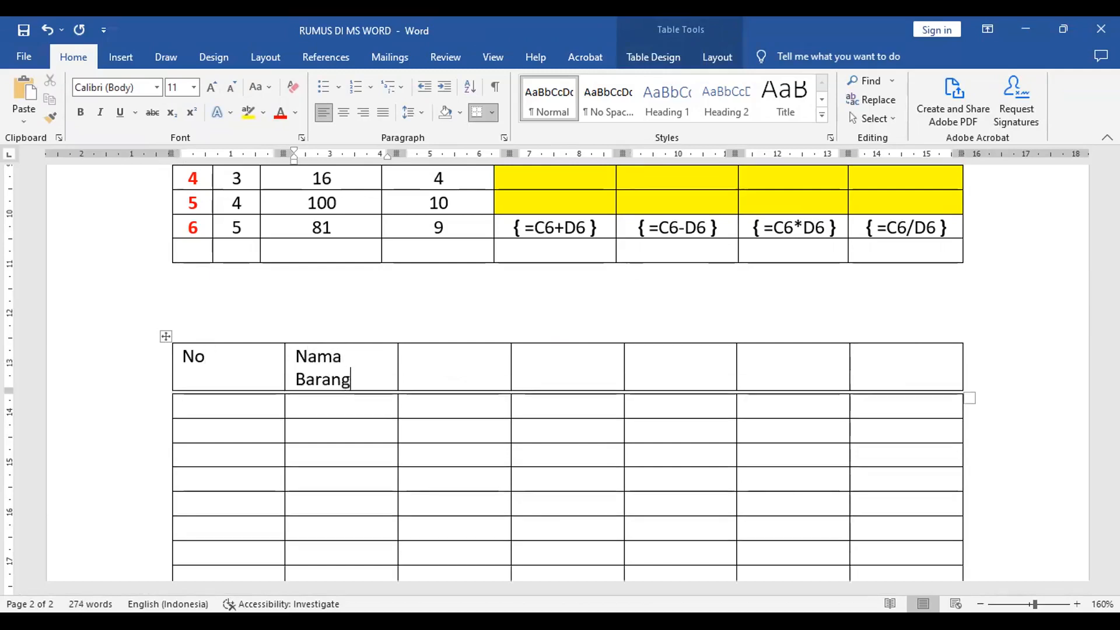
- Enter the headings "Harga Satuan" and "Jumlah Item" in the third and fourth header cells
key(Tab)
text(Ha)
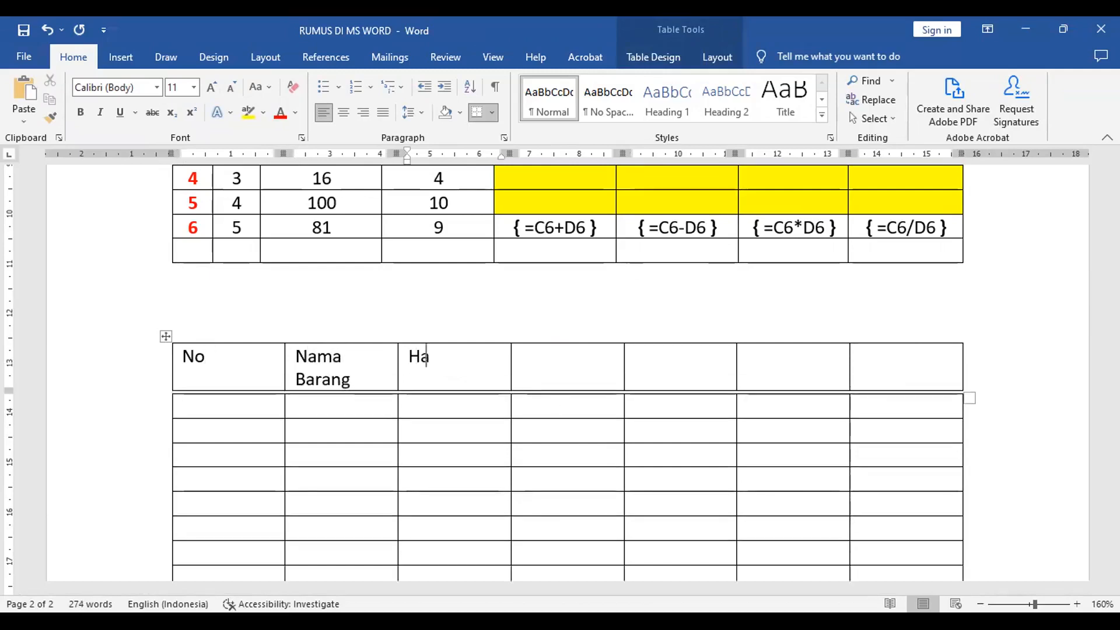
text(rga Sat)
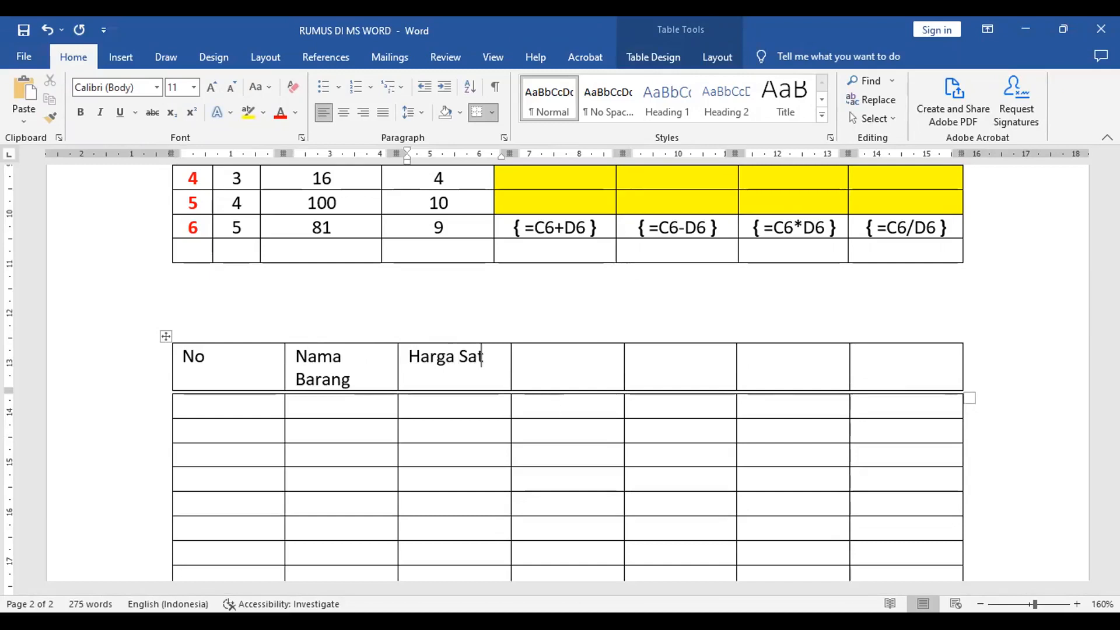
text(uan)
key(Tab)
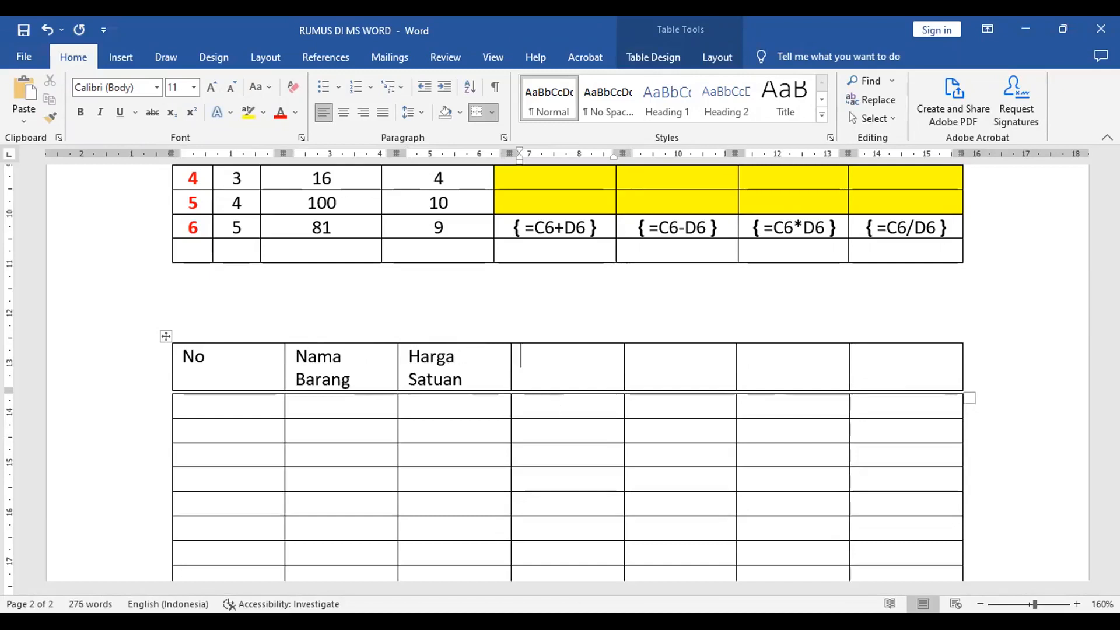
text(Jumlah Item)
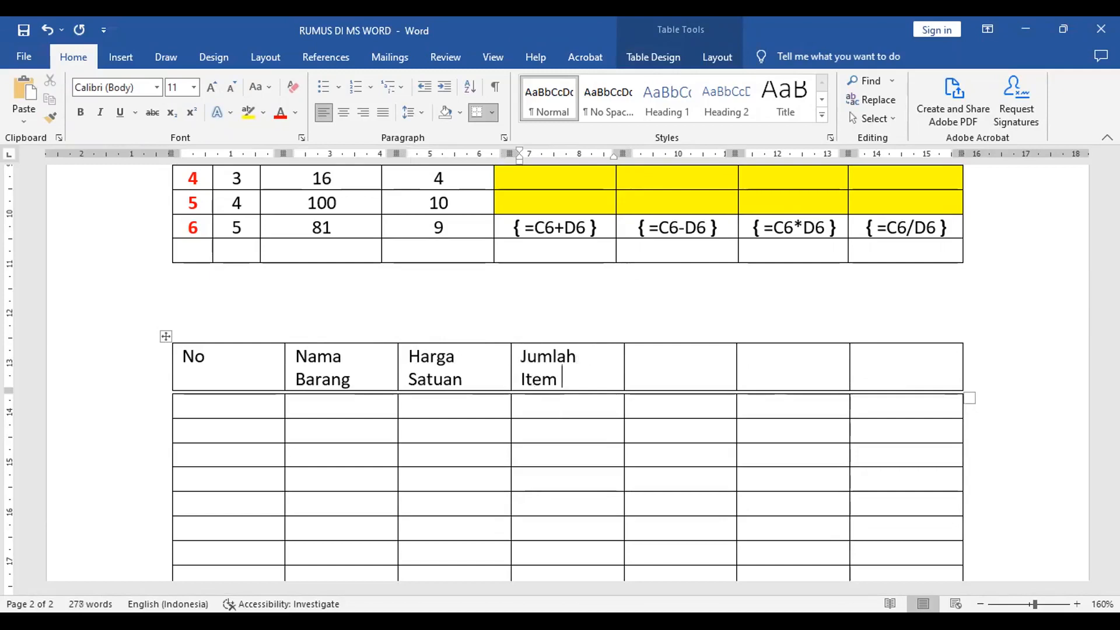
key(BackSpace)
- Enter the heading "Total Bruto" in the fifth header cell
key(Tab)
text(Tot)
key(BackSpace)
key(BackSpace)
key(BackSpace)
text(Tota)
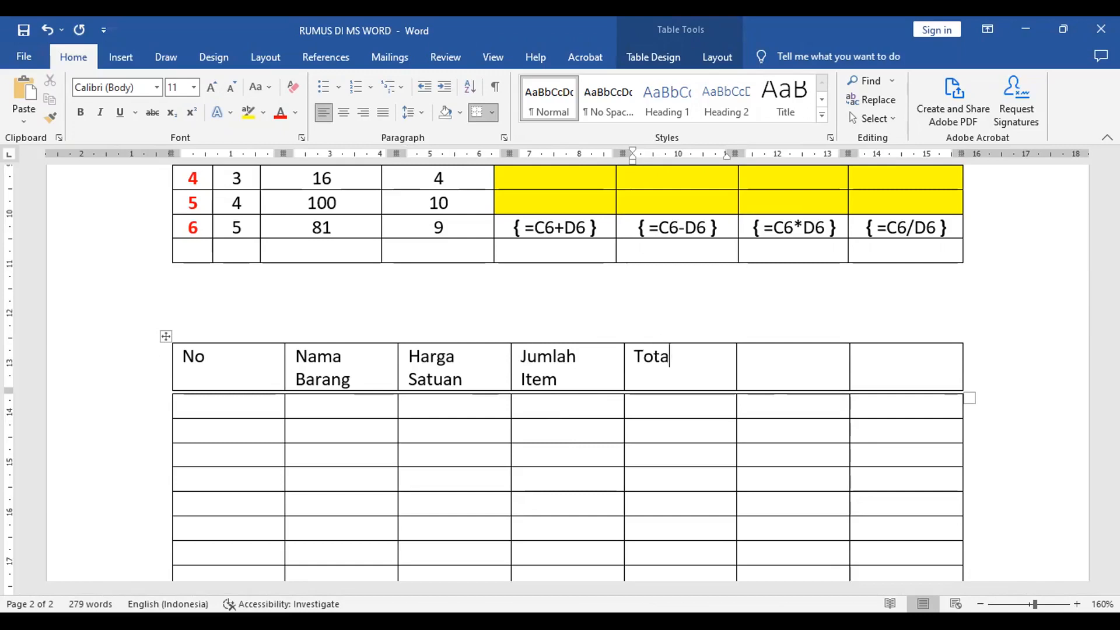
text(l Brutt)
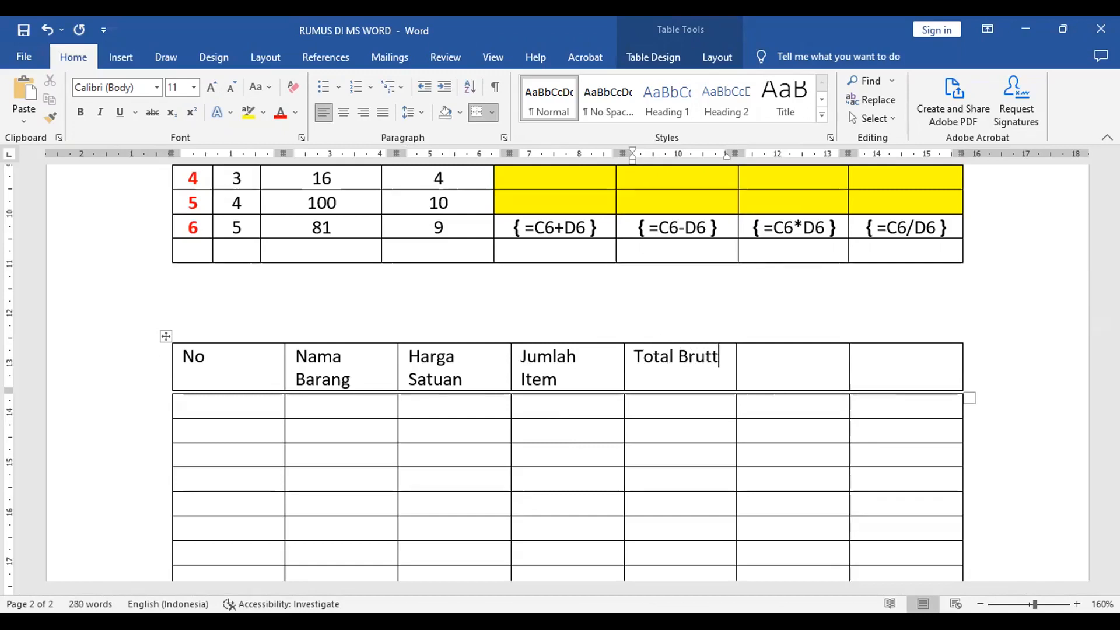
key(BackSpace)
text(o)
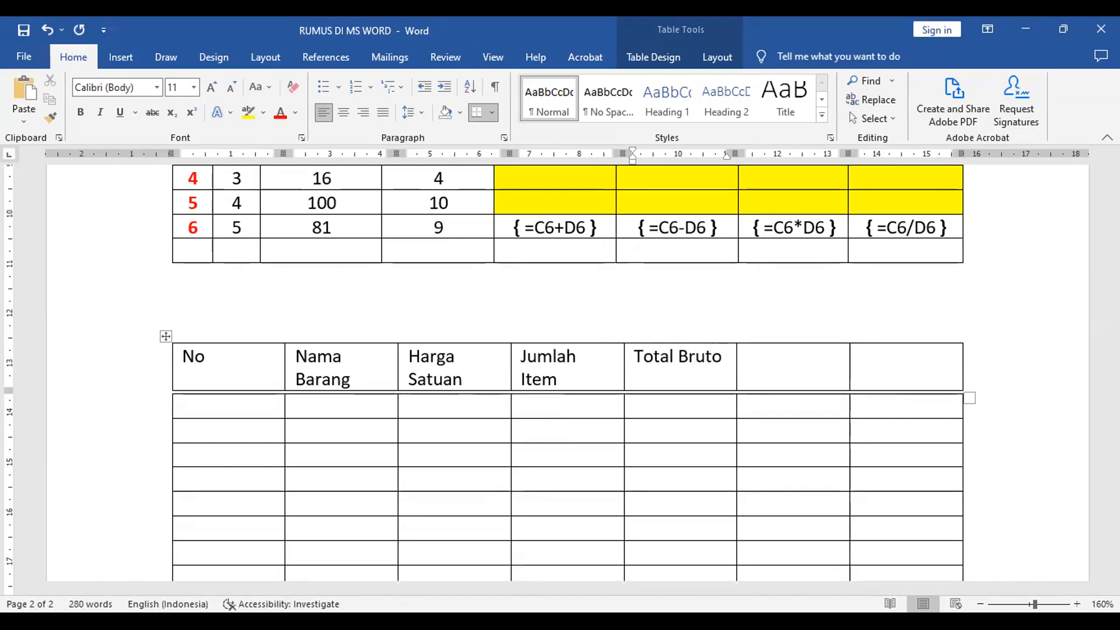
- Enter the headings "Diskon" and "Total Netto" in the last two header cells
key(Tab)
text(D)
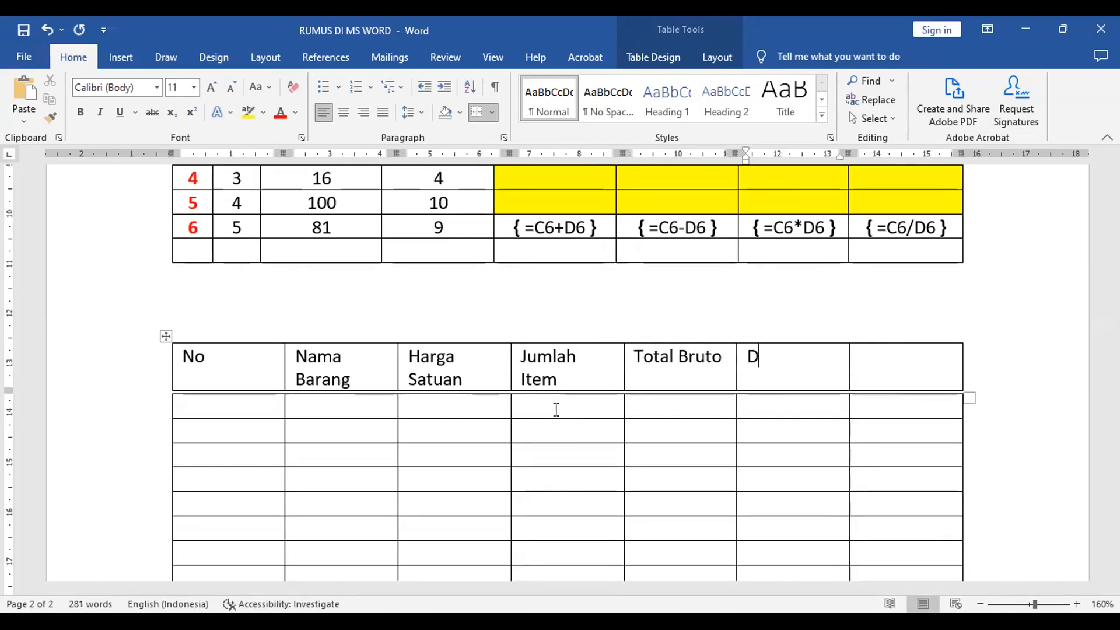
text(s)
key(BackSpace)
text(iskon)
key(Tab)
text(T)
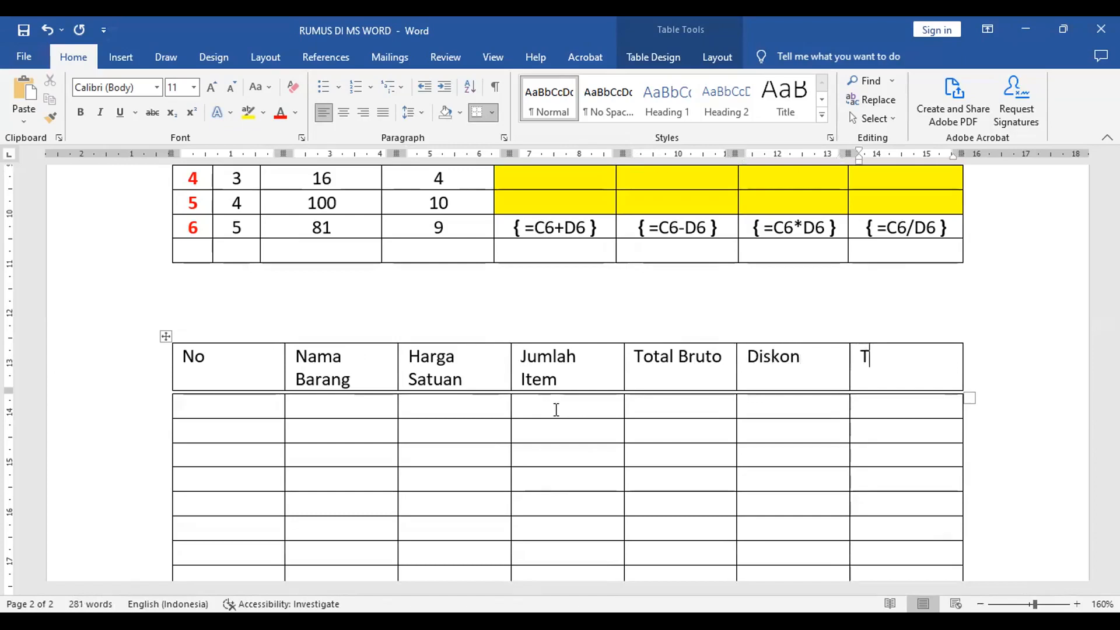
text(otal Netto)
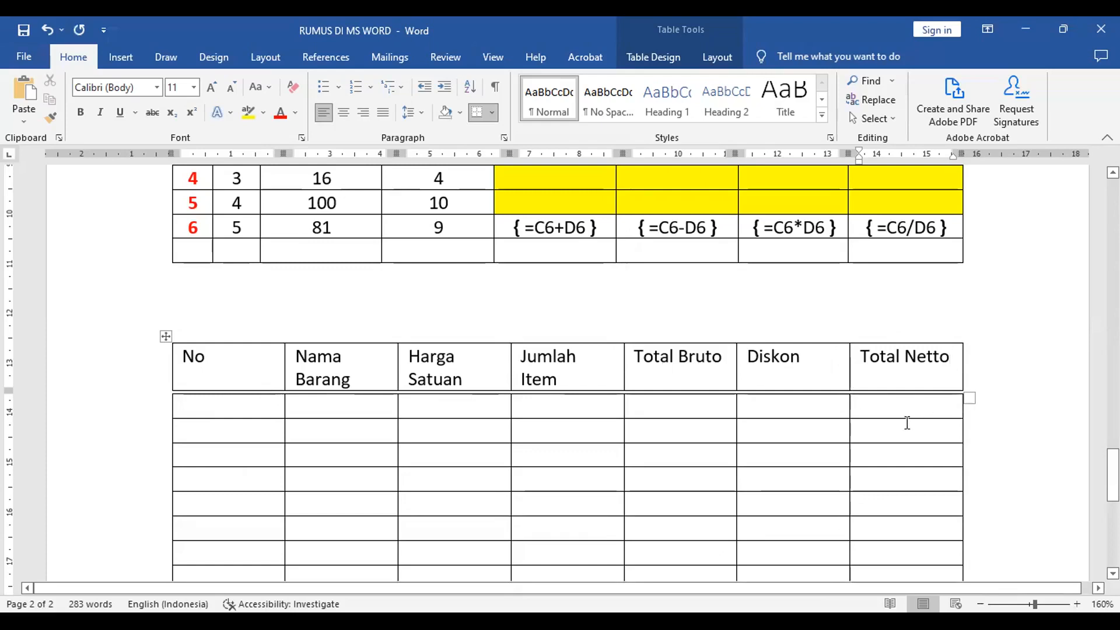
- Number the first seven rows under the header from 1 to 7 in the "No" column
scroll(887, 426, down, 3)
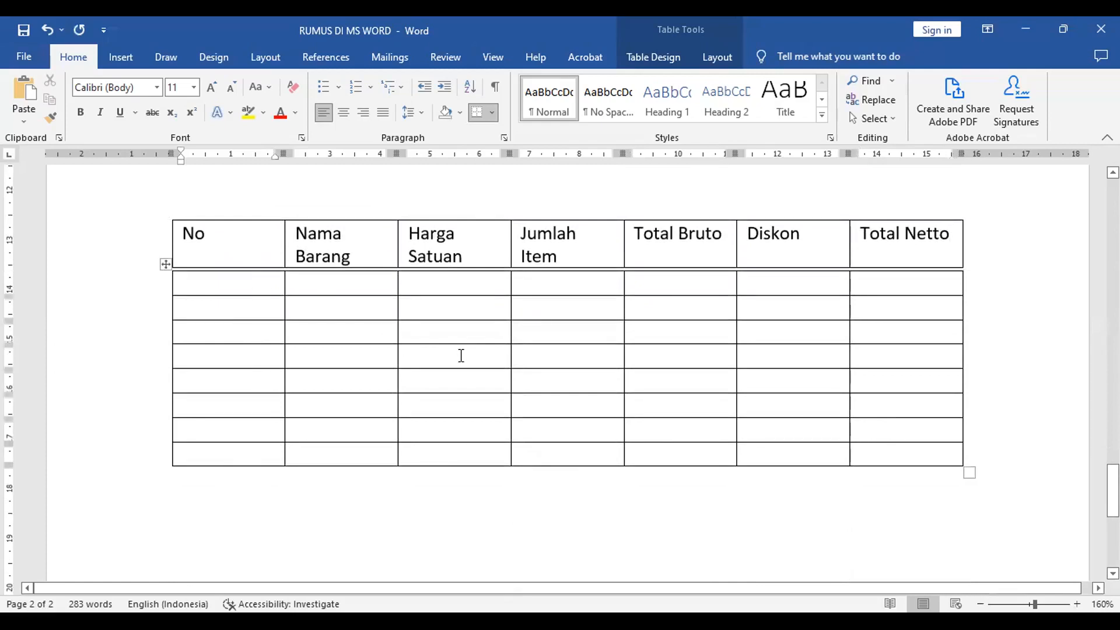
text(1)
key(Down)
text(2)
key(Down)
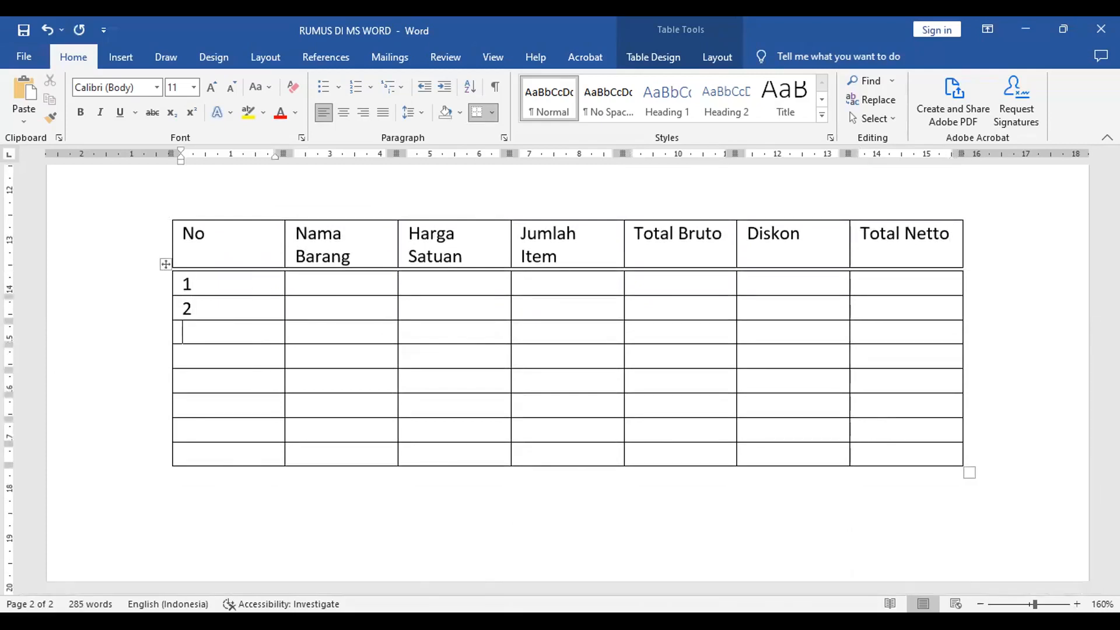
text(3)
key(Down)
text(4)
key(Down)
text(5)
key(Down)
text(6)
key(Down)
text(7)
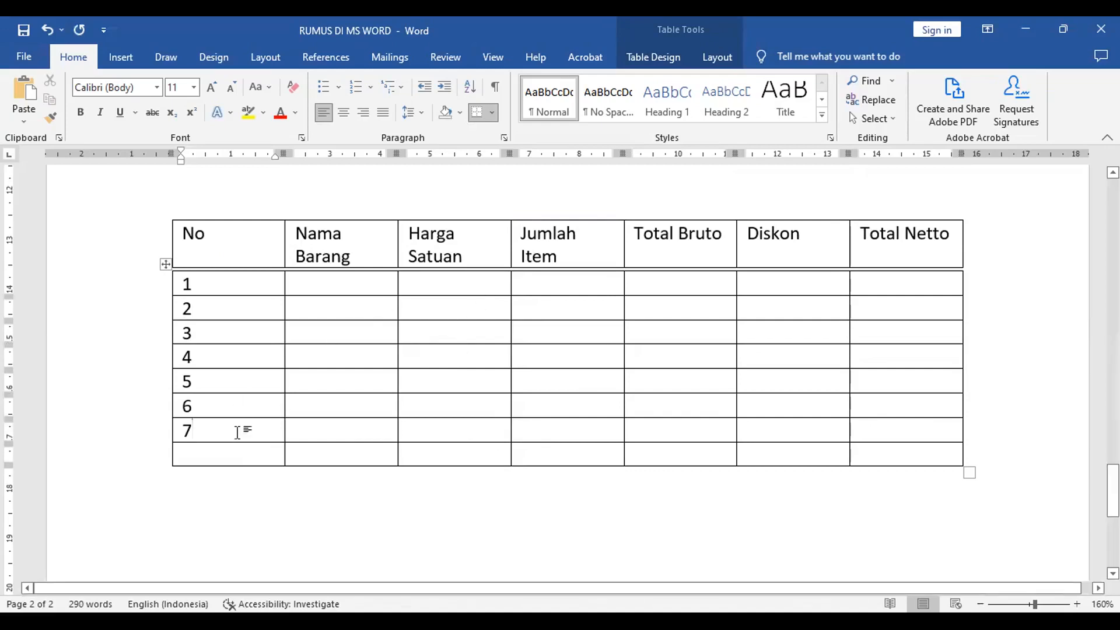
click(254, 459)
- Center all headings in the header row both horizontally and vertically within their cells
click(230, 217)
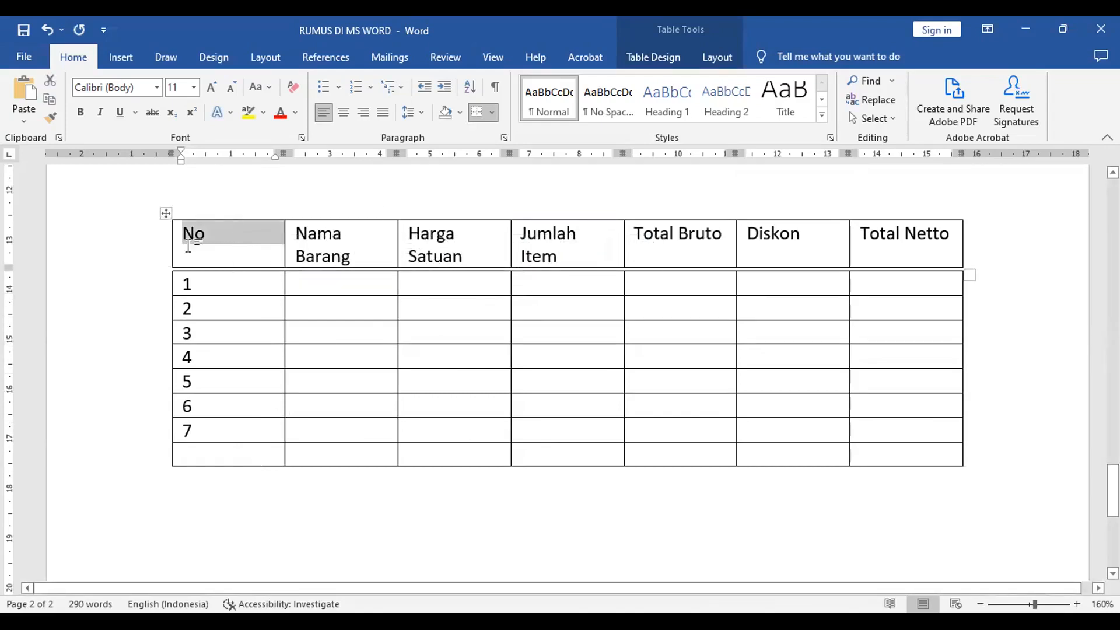
click(358, 255)
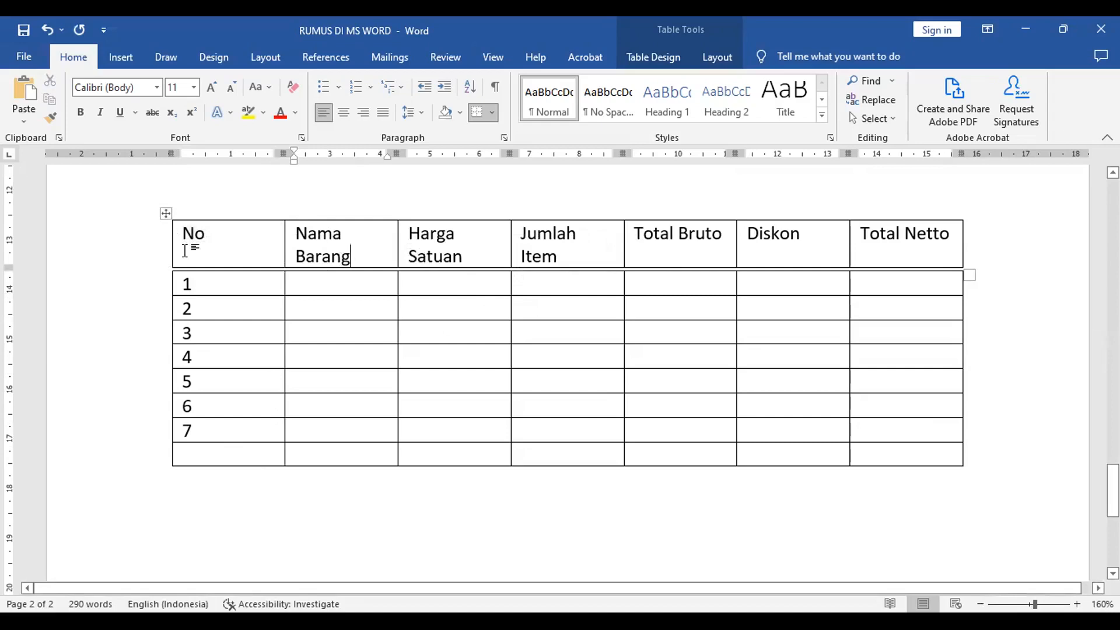
click(118, 252)
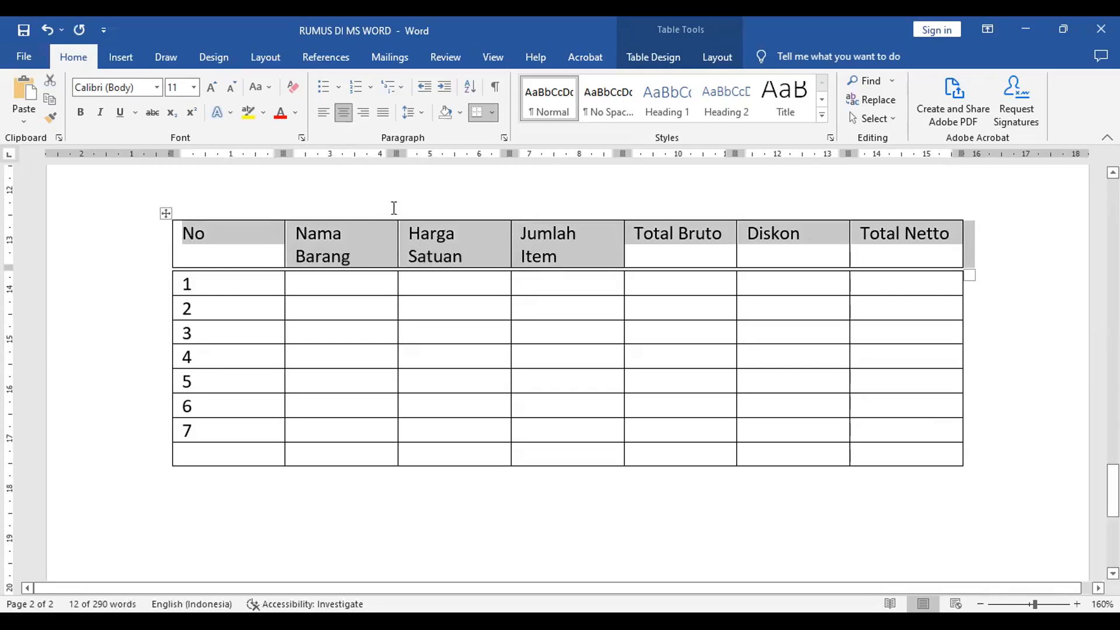
click(716, 59)
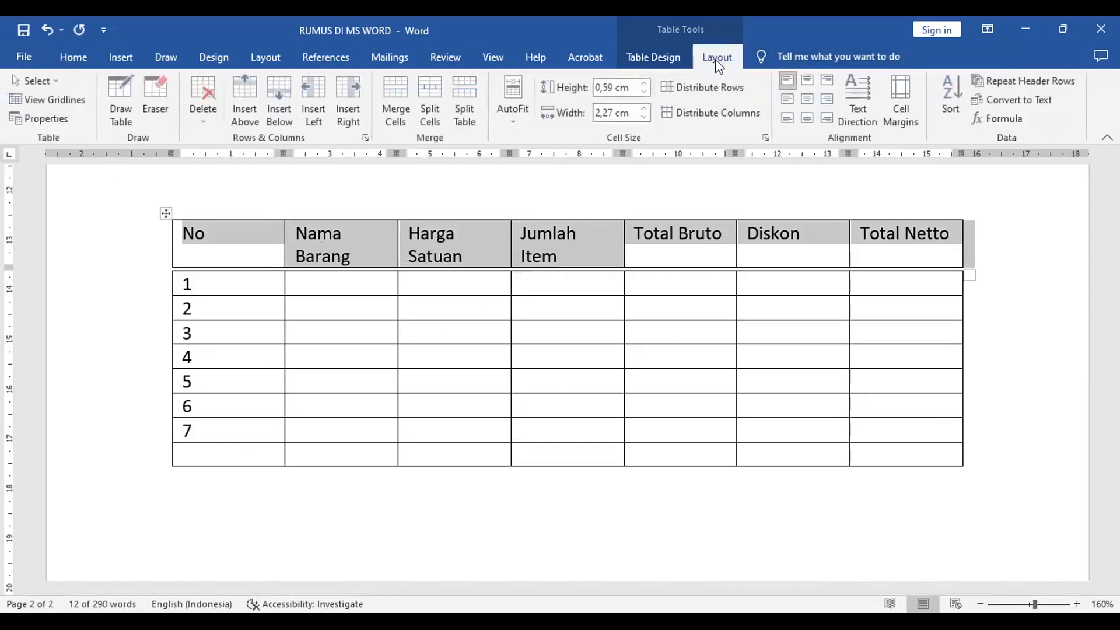
click(808, 100)
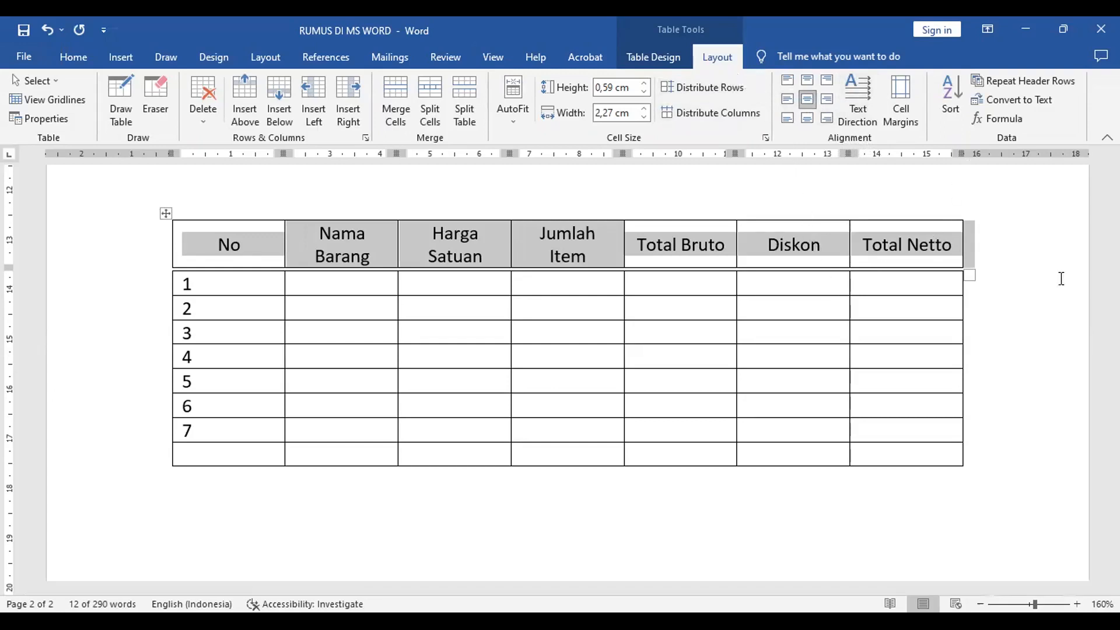
click(256, 62)
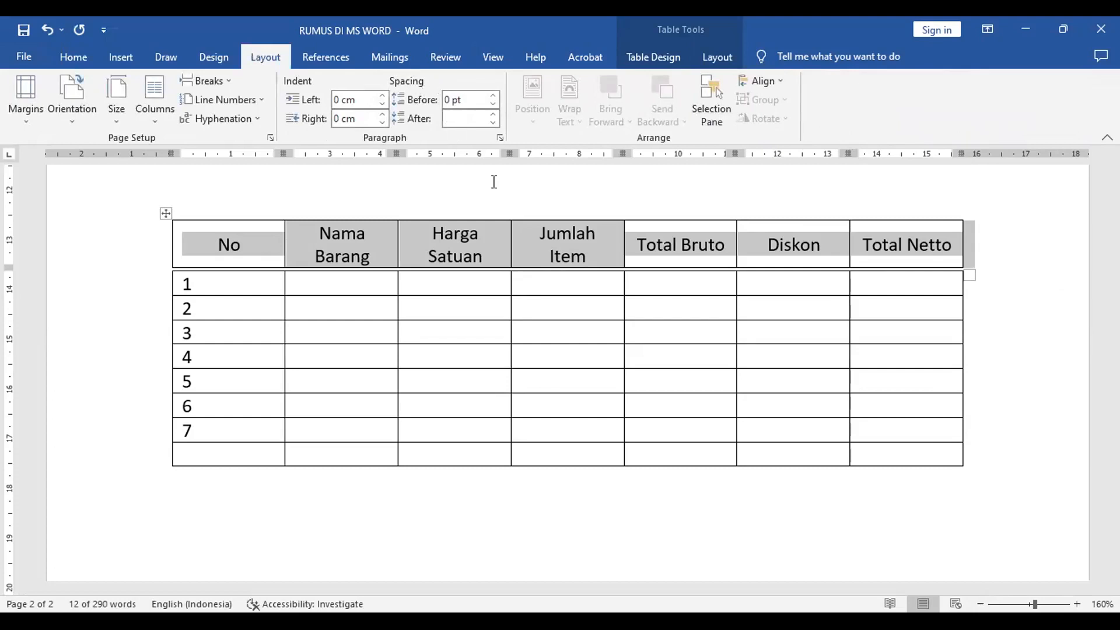
click(669, 349)
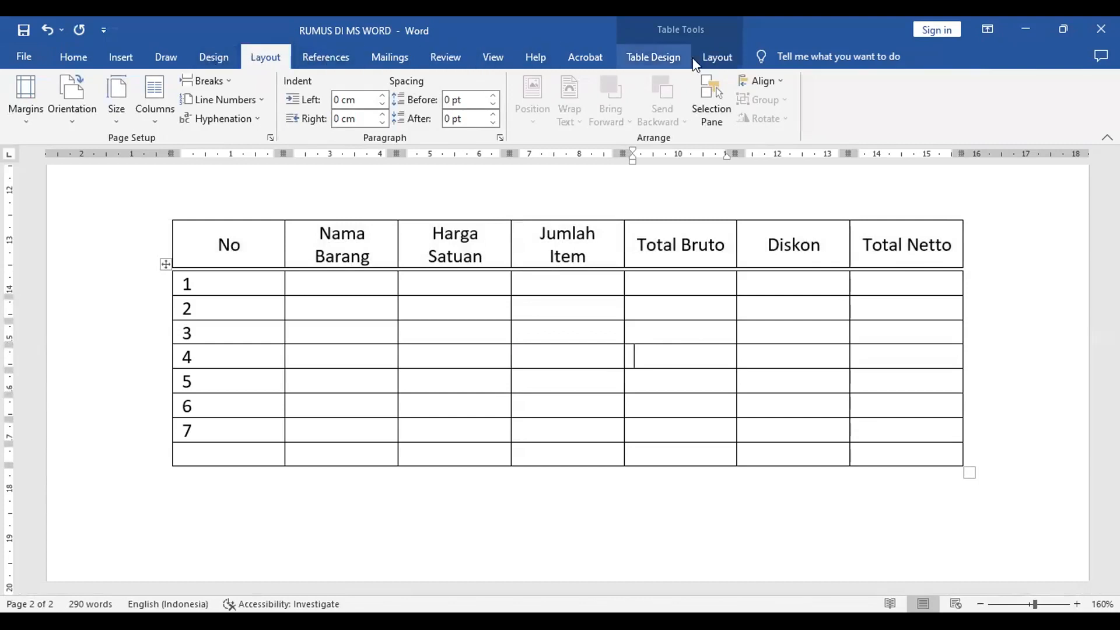
click(733, 58)
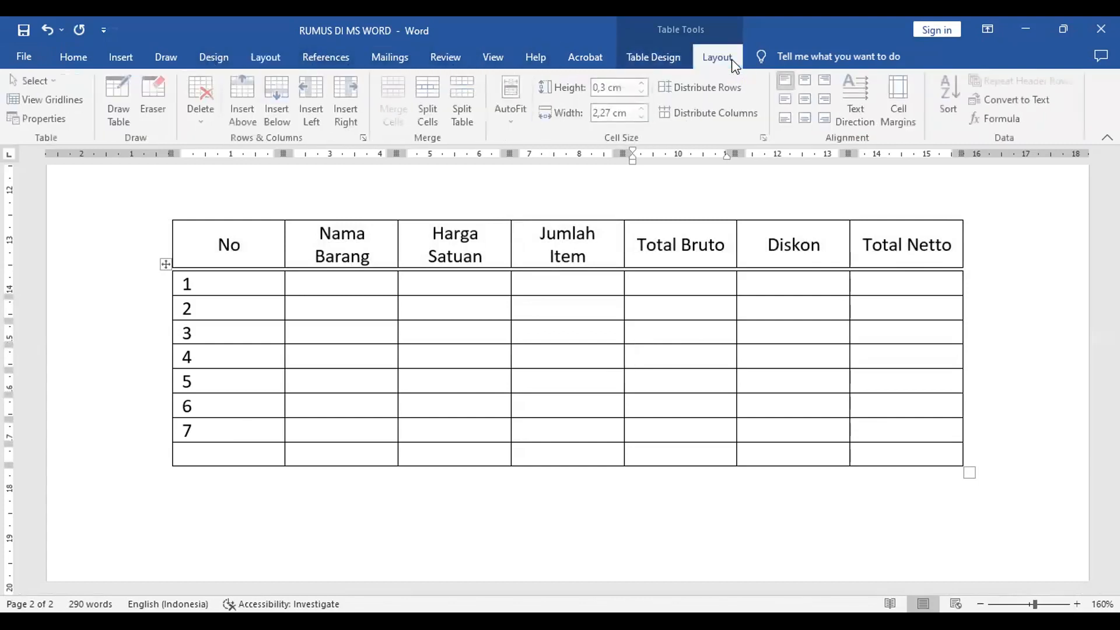
click(266, 58)
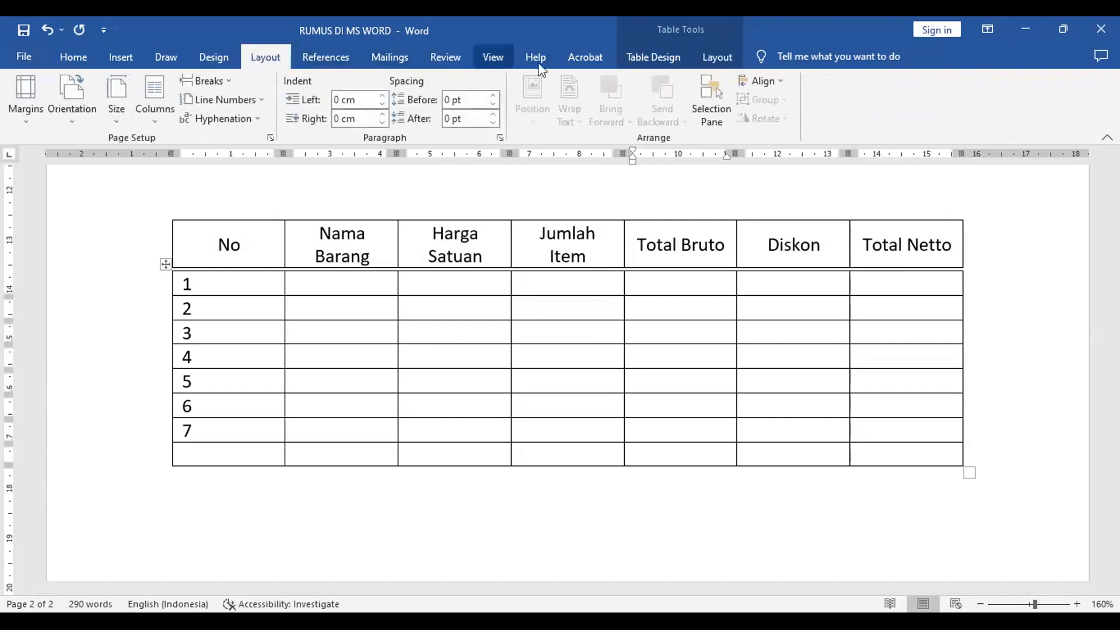
click(722, 63)
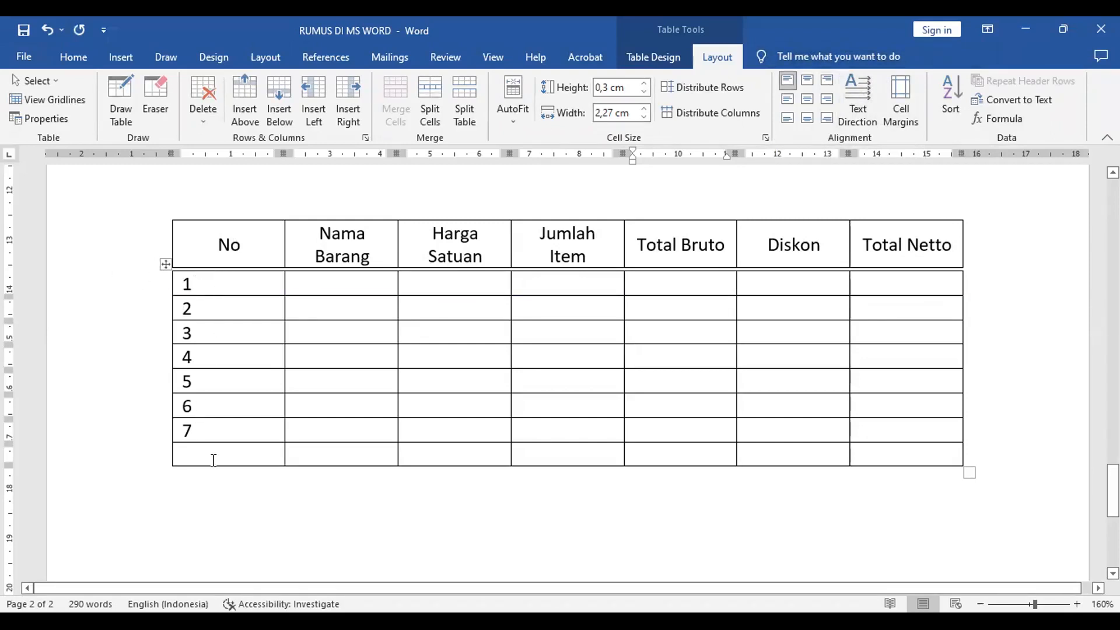
- Center the contents of all cells in the body table below the header, both horizontally and vertically
drag(263, 432, 245, 282)
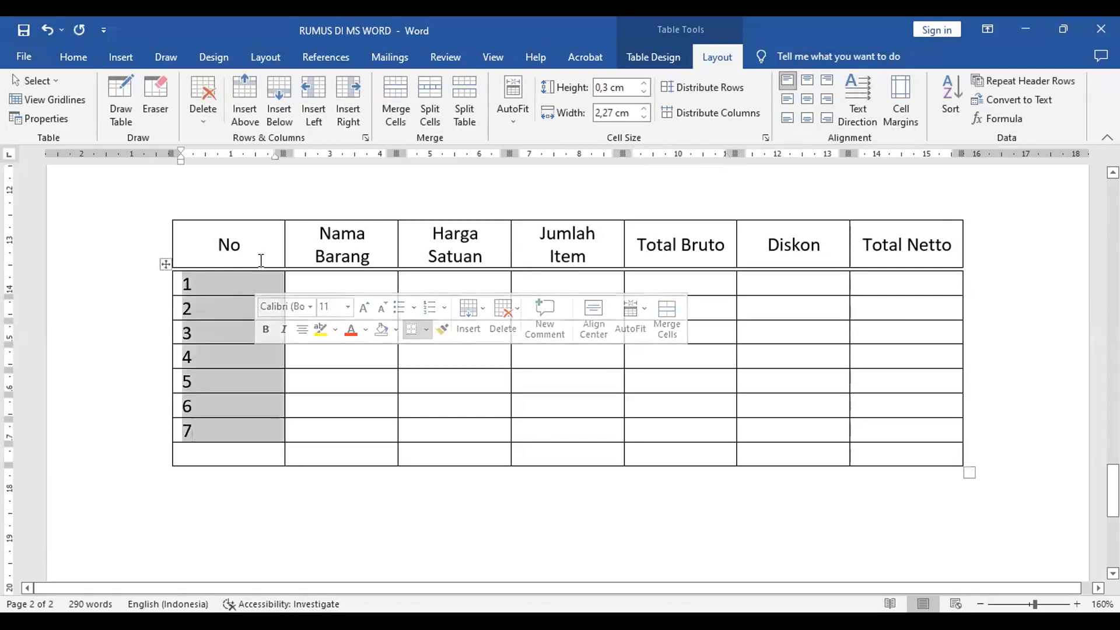
click(166, 264)
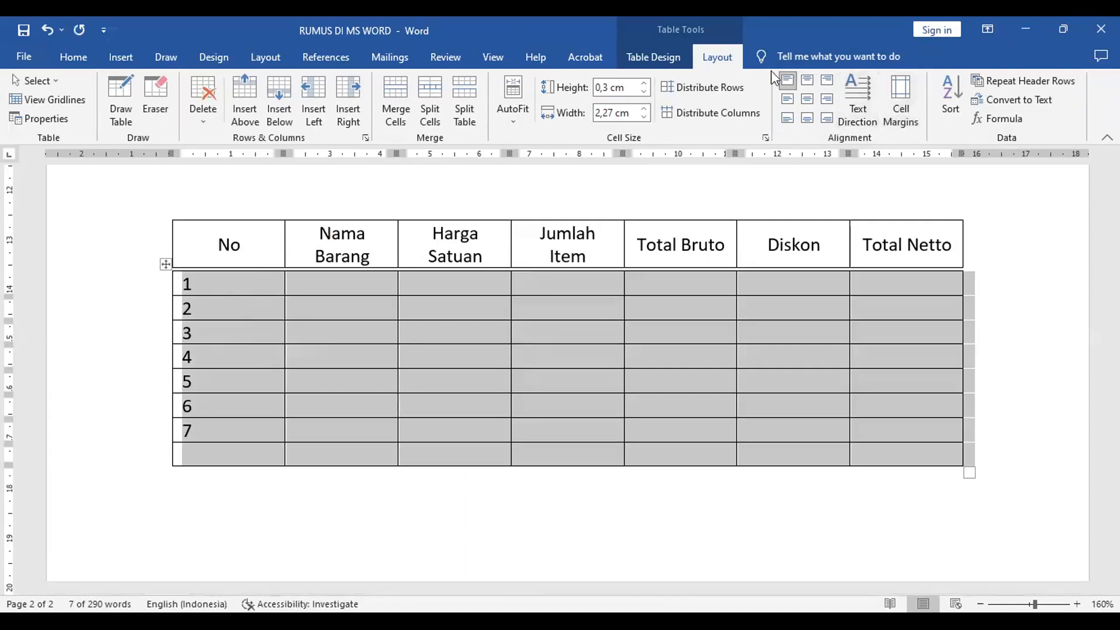
click(805, 100)
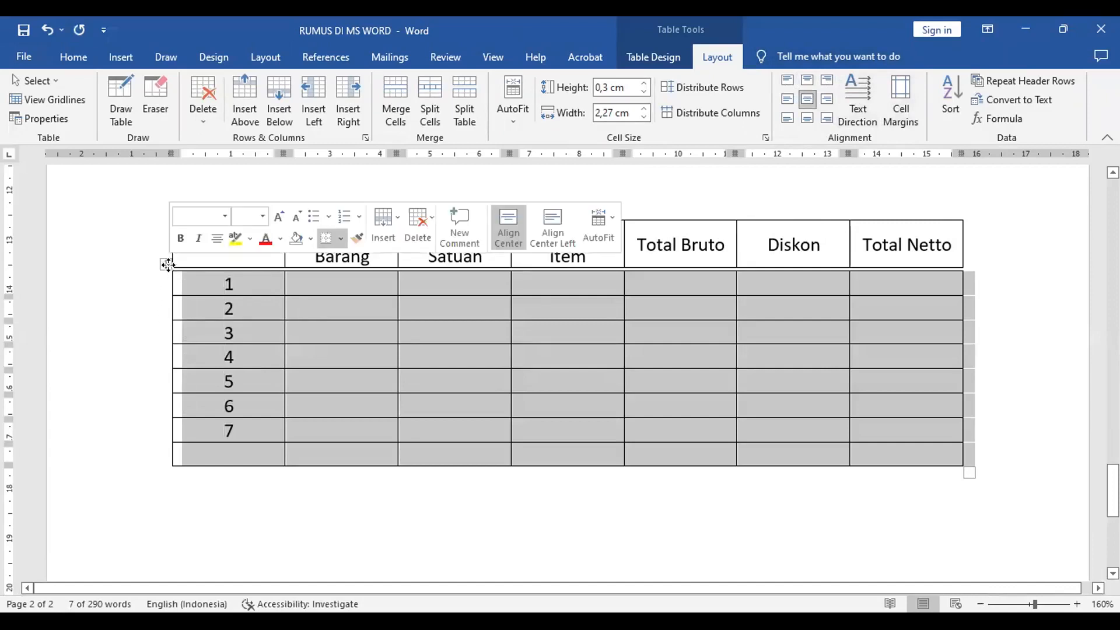
- Align the "Nama Barang" cells of rows 1 to 7 center left
click(279, 300)
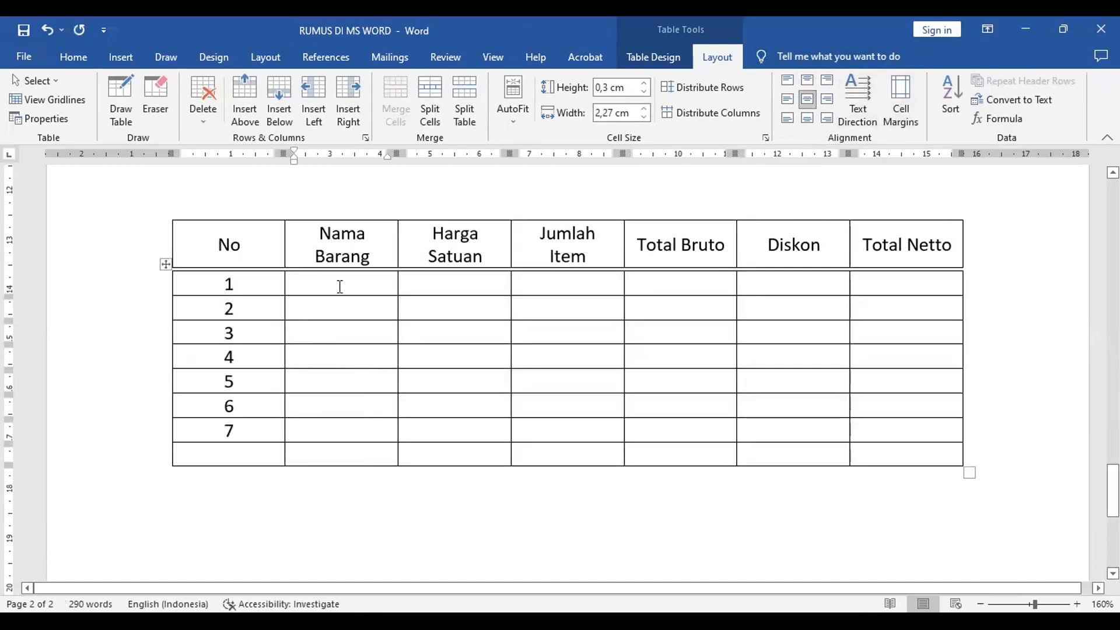
click(363, 292)
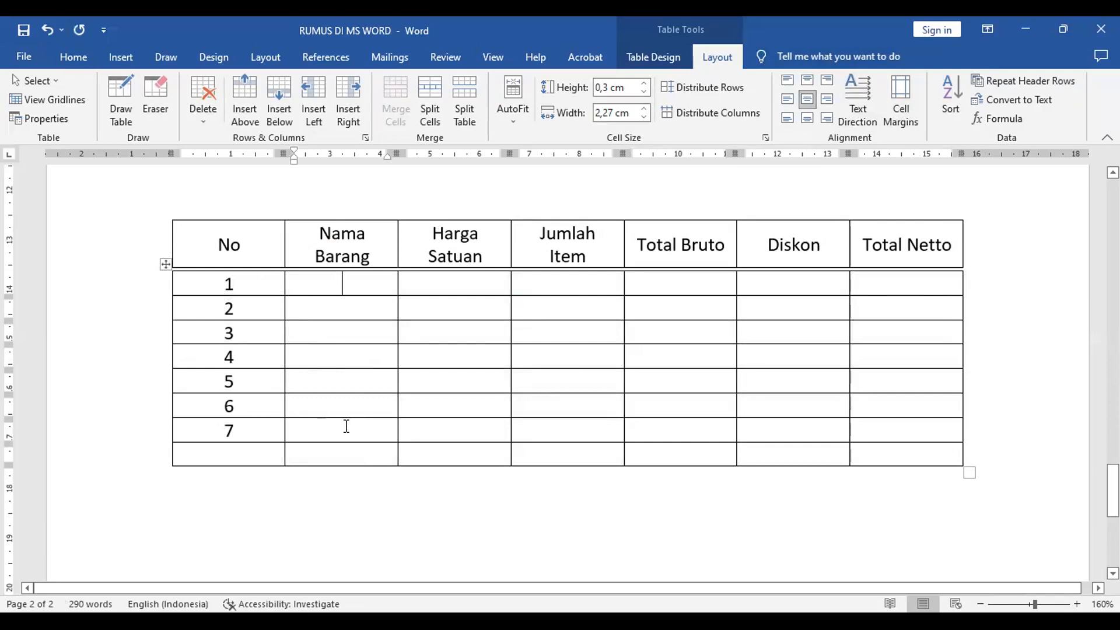
shift+click(345, 426)
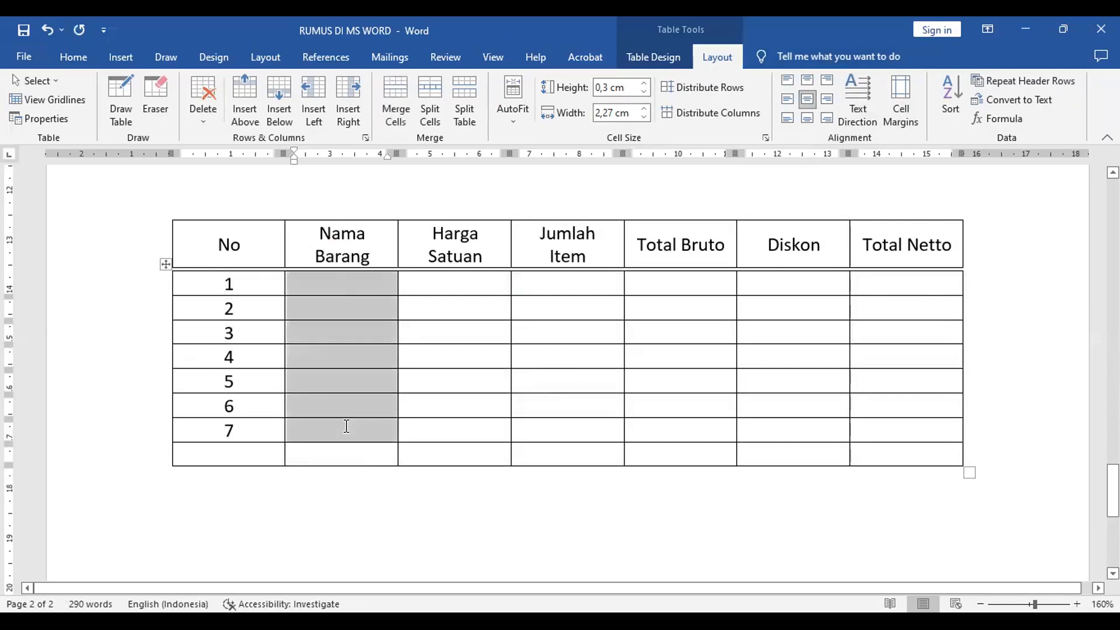
click(786, 98)
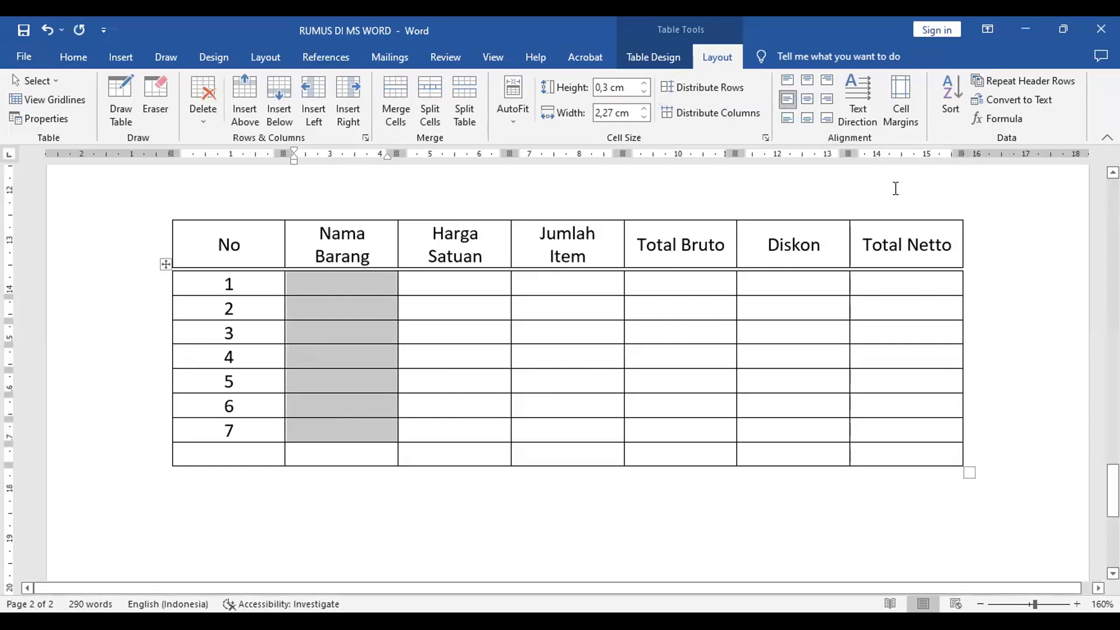
- Enter the item names "Sabun" and "Pasta Gigi" in rows 1 and 2 of the "Nama Barang" column
text(s)
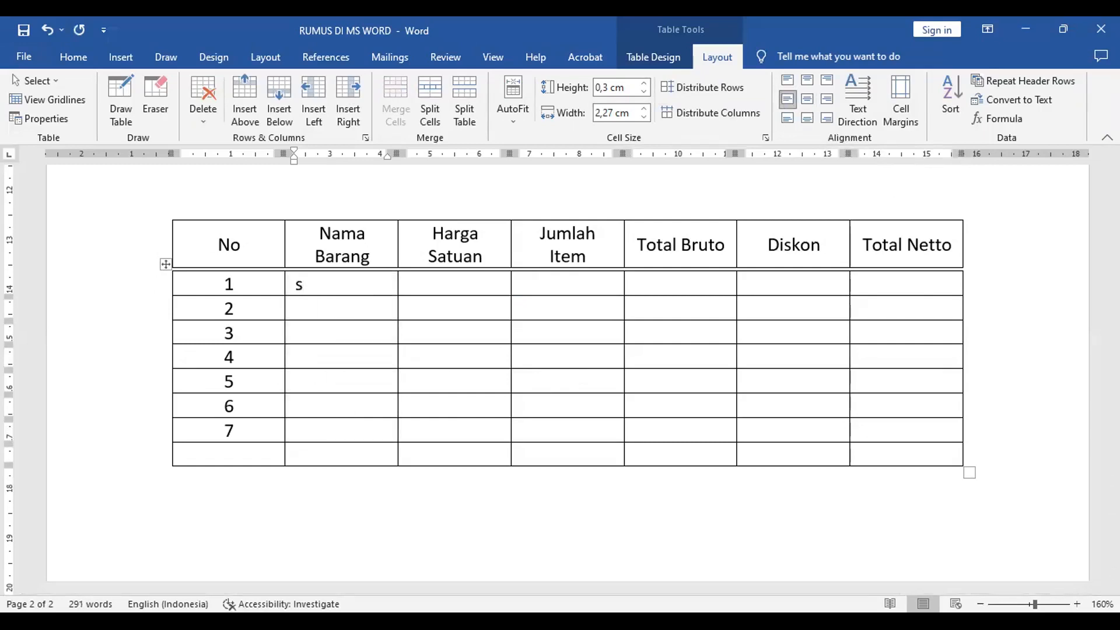
key(BackSpace)
text(Sabu)
key(Down)
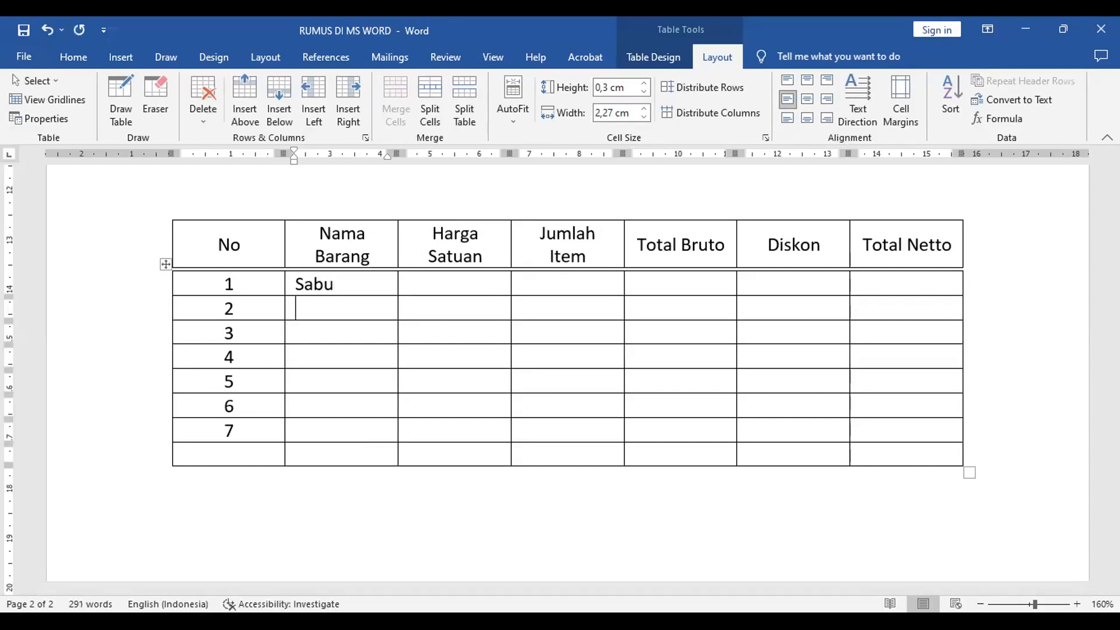
click(353, 285)
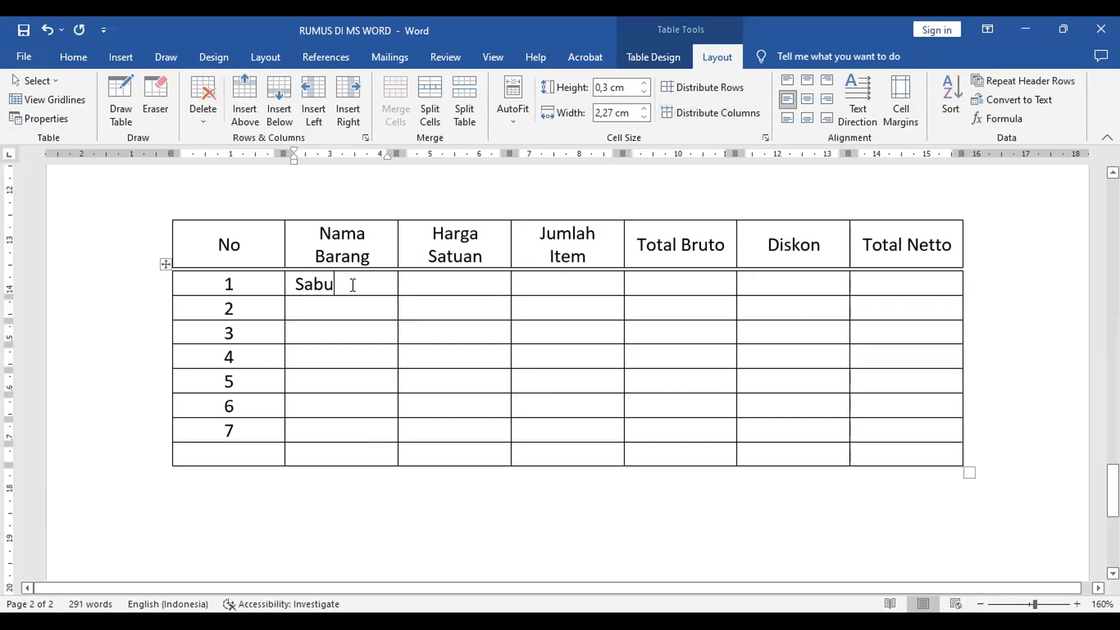
text(n)
key(Down)
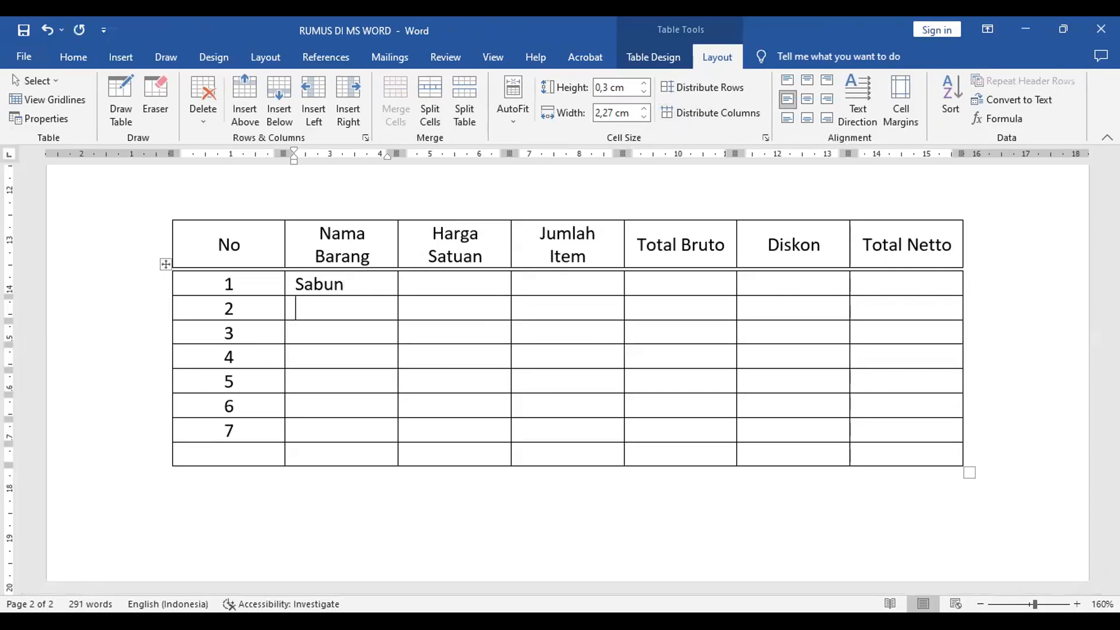
text(Pasta Gigi )
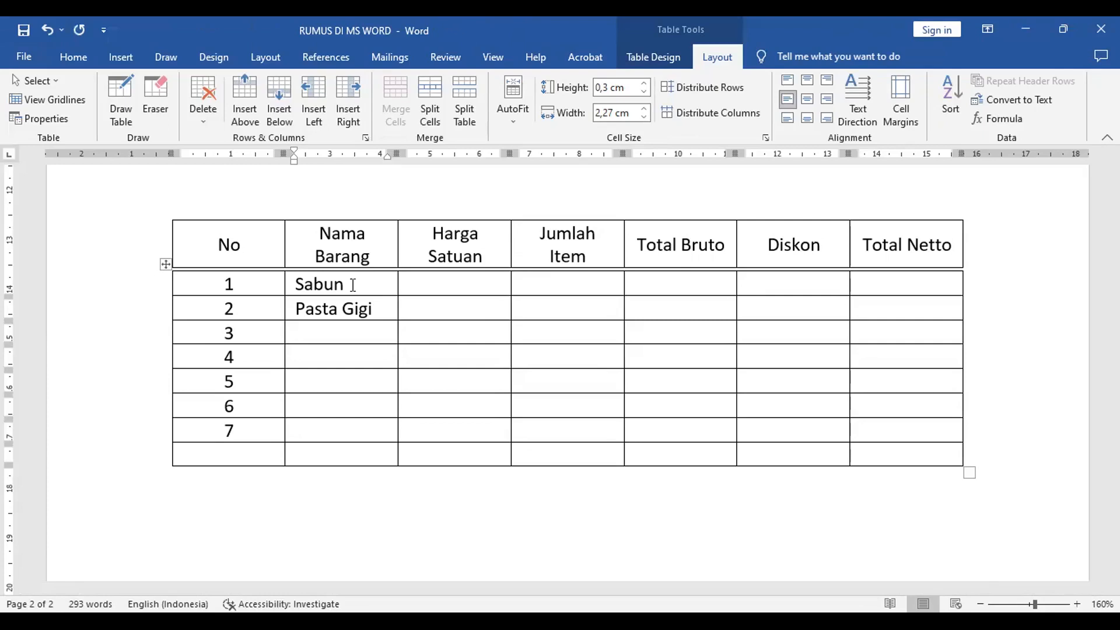
- Enter "Minyak" and "Parfum" as the item names in rows 3 and 4
text(Minyak)
key(Down)
text(F)
key(BackSpace)
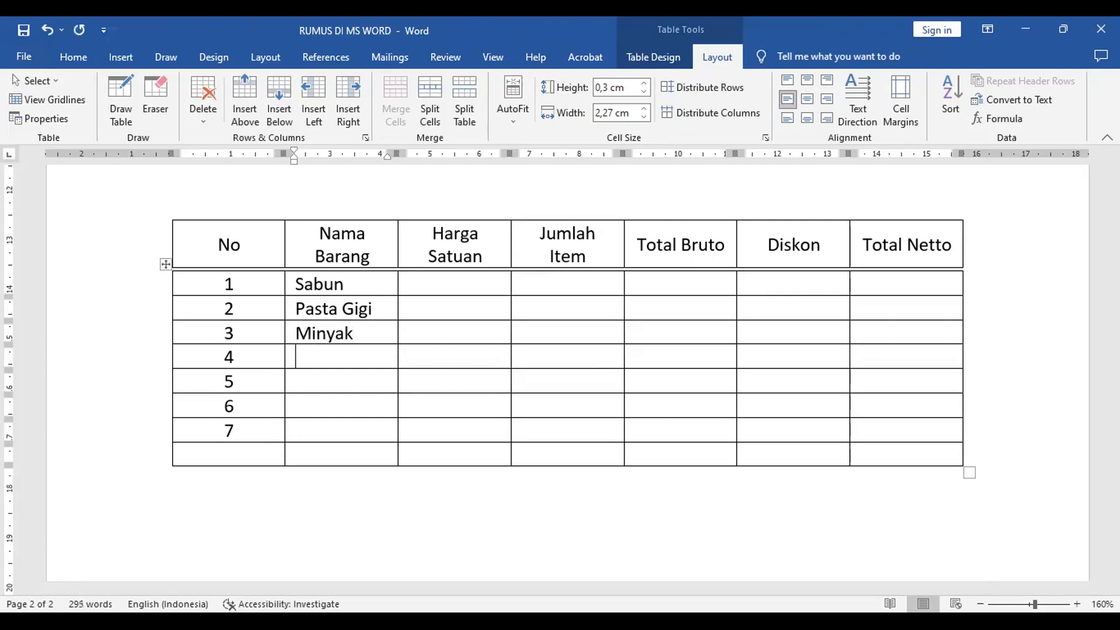
text(Parfum)
- Enter "Susu", "Coklat" and "Kopi" as the item names in rows 5 to 7
text(Susu)
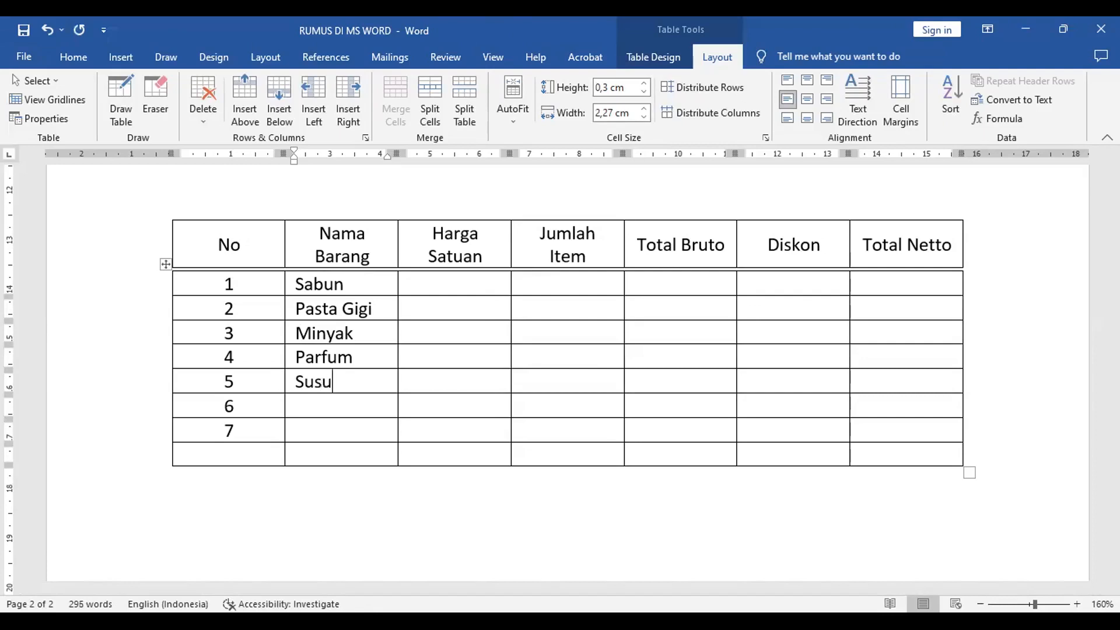
key(Down)
text(Coklat)
key(Down)
text(Kopi)
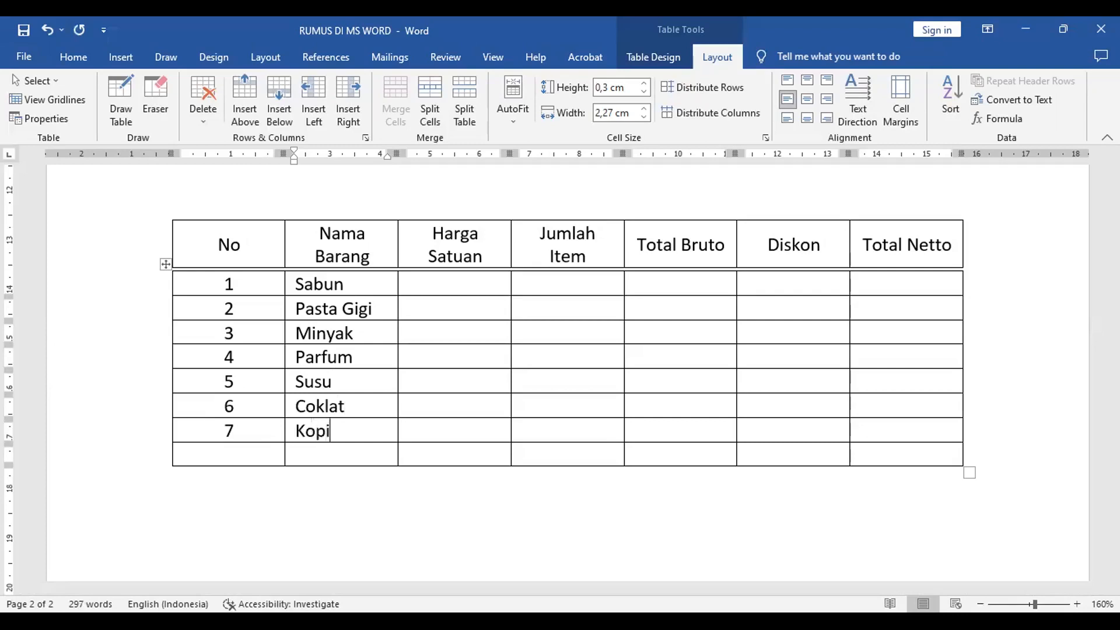
- Insert the formula =count(above) in the "Nama Barang" cell of the empty last row
key(Down)
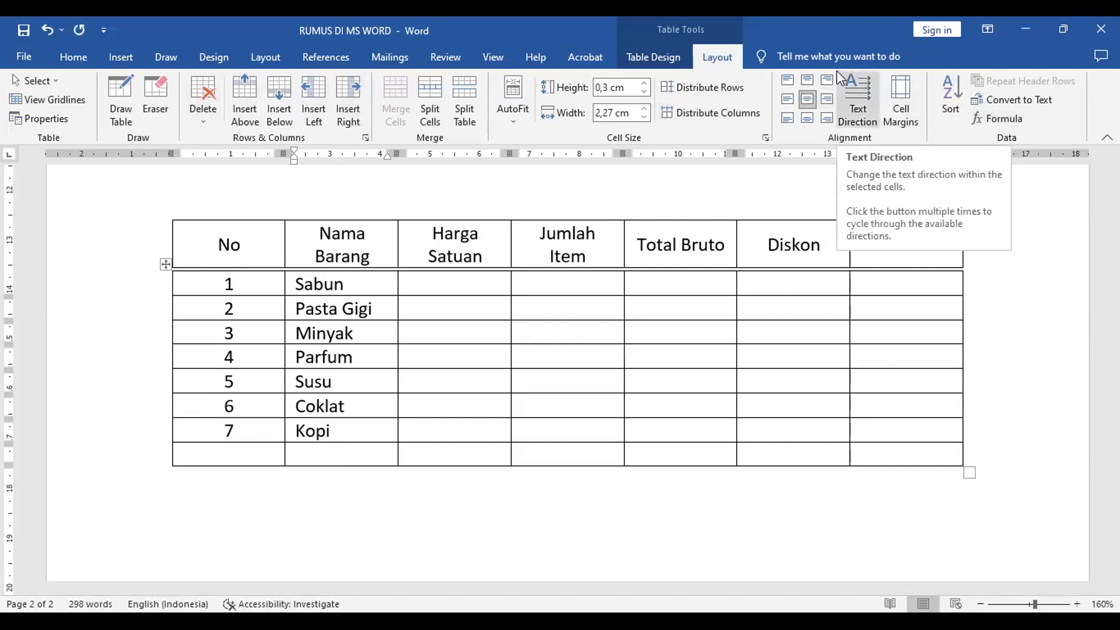
click(1009, 116)
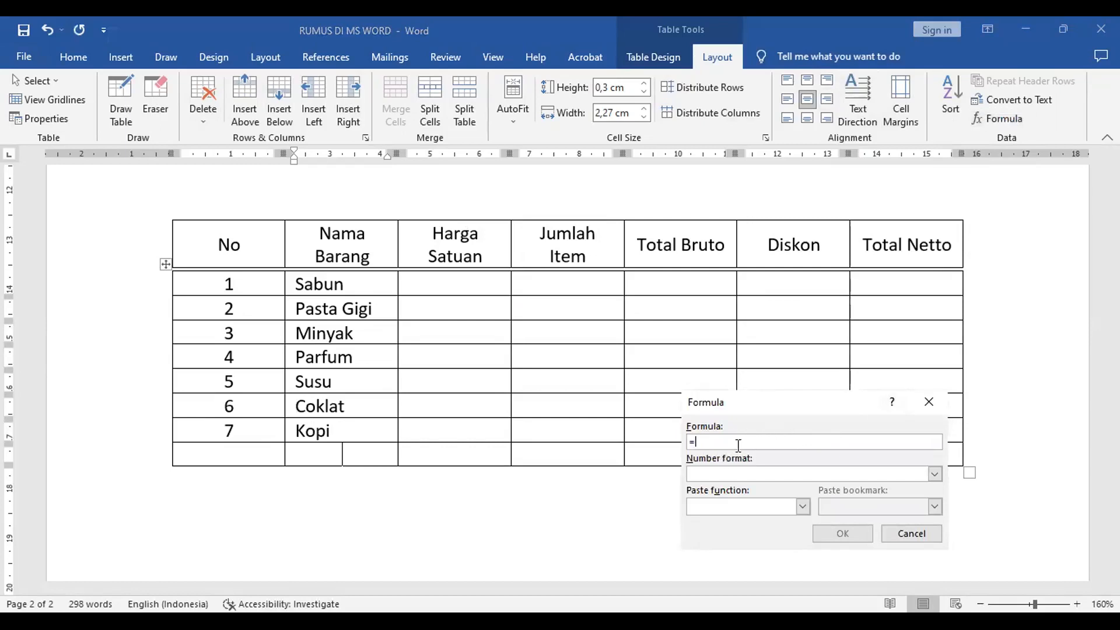
click(925, 401)
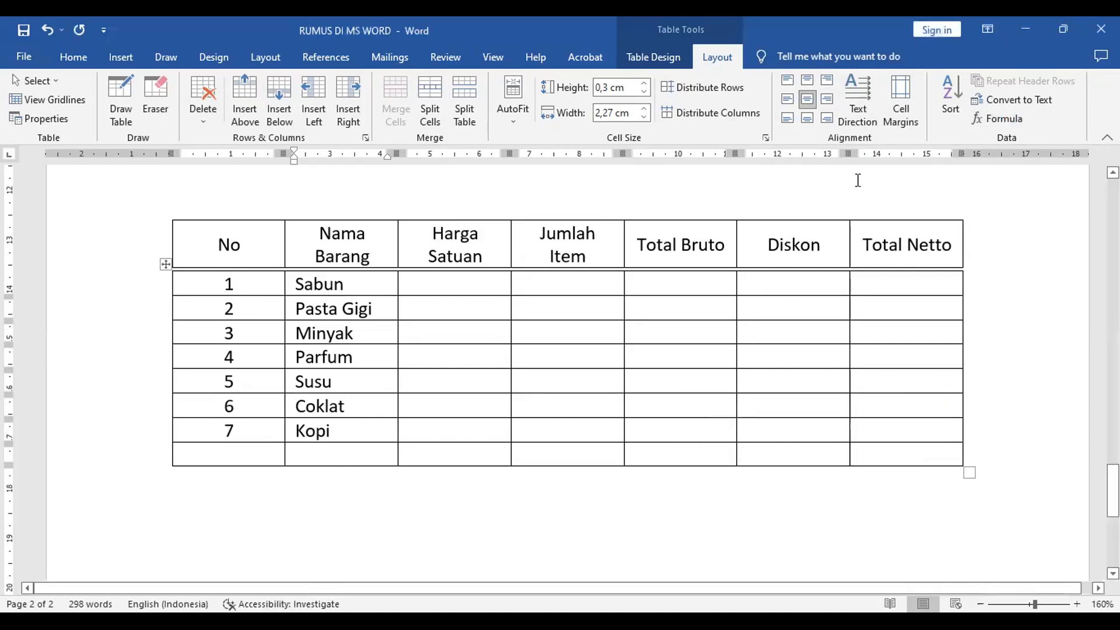
click(849, 56)
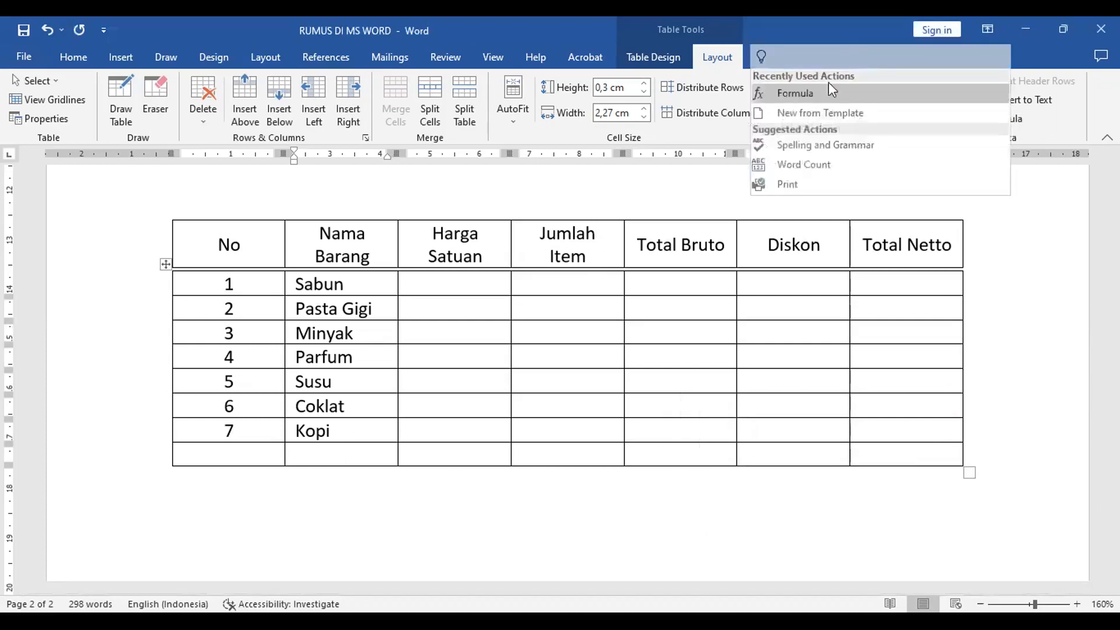
click(810, 96)
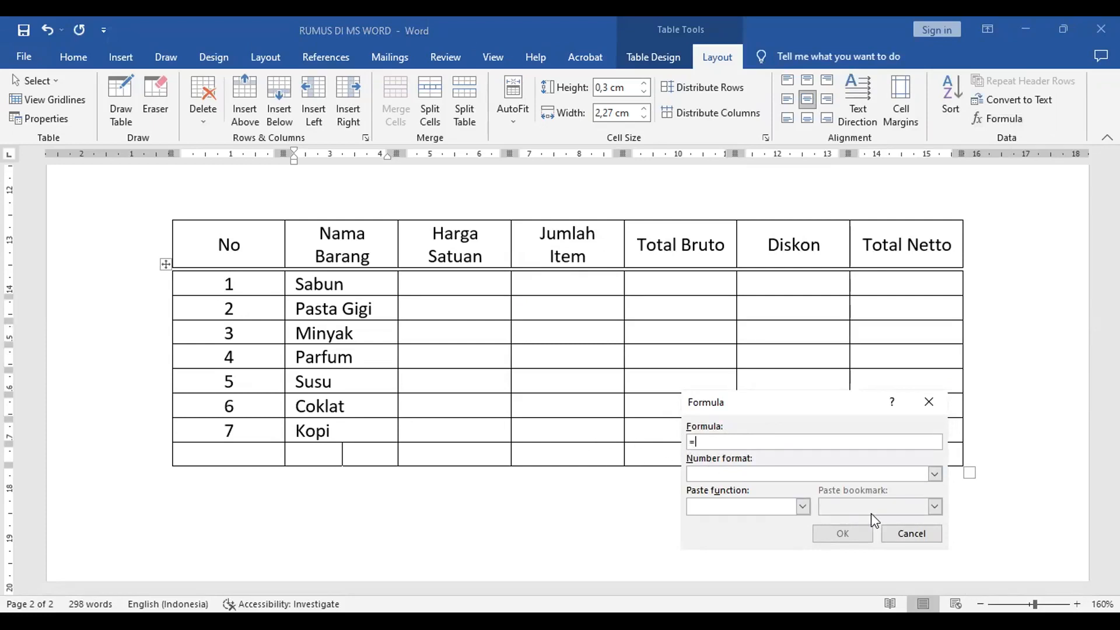
text(count(above)
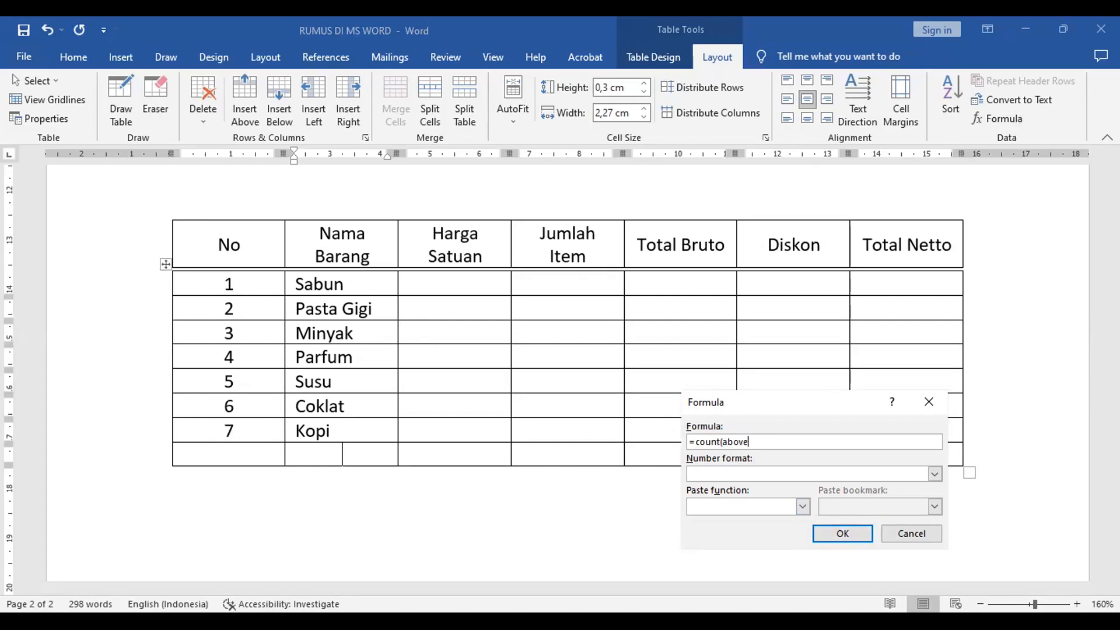
text())
click(843, 534)
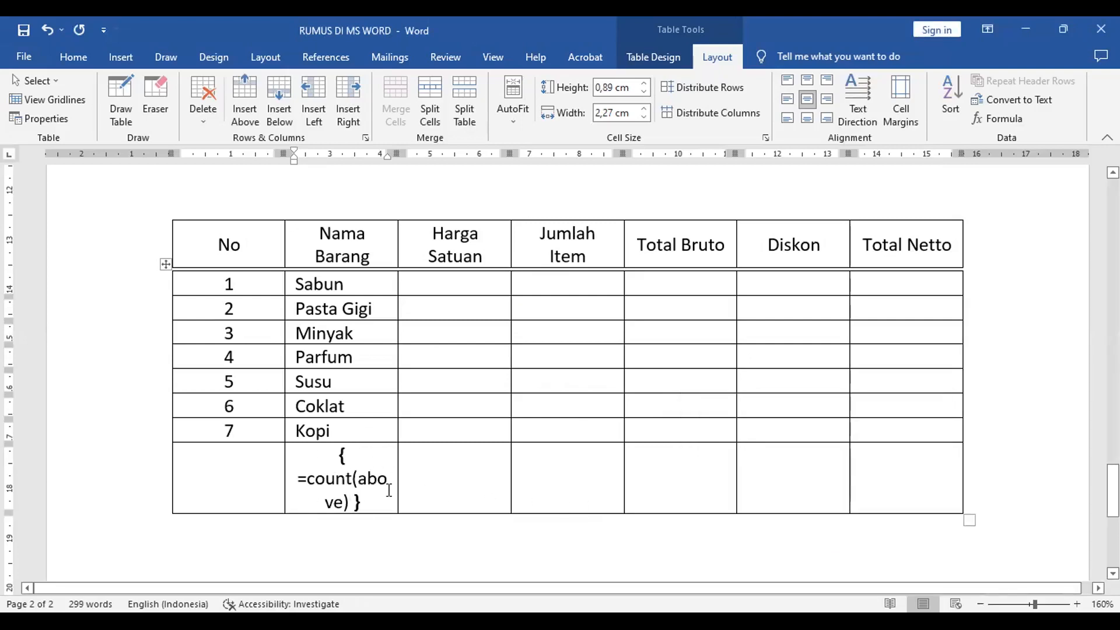
- Switch the field codes back to results and label the last row "Total Item" in the "No" column
key(alt+F9)
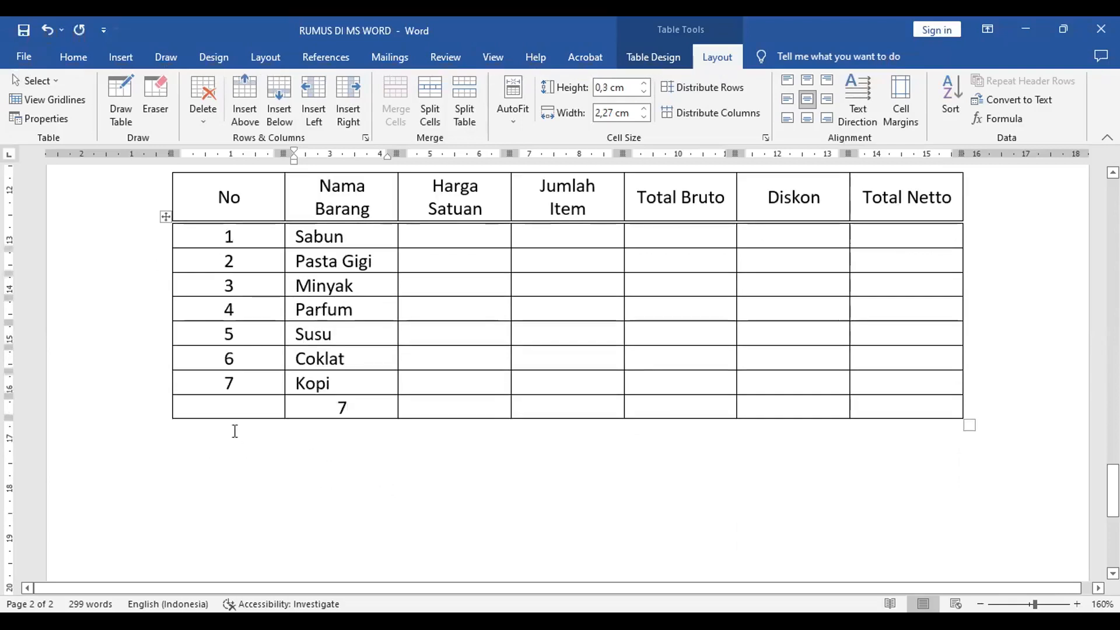
click(260, 408)
text(Ite)
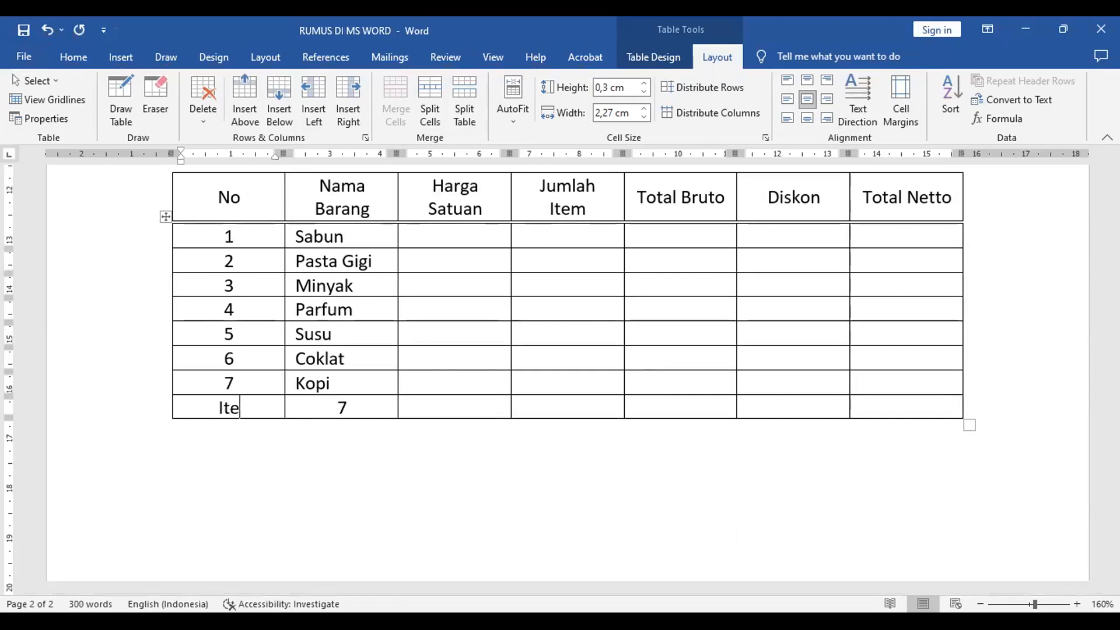
text(m)
key(Left)
key(Left)
key(Left)
key(Left)
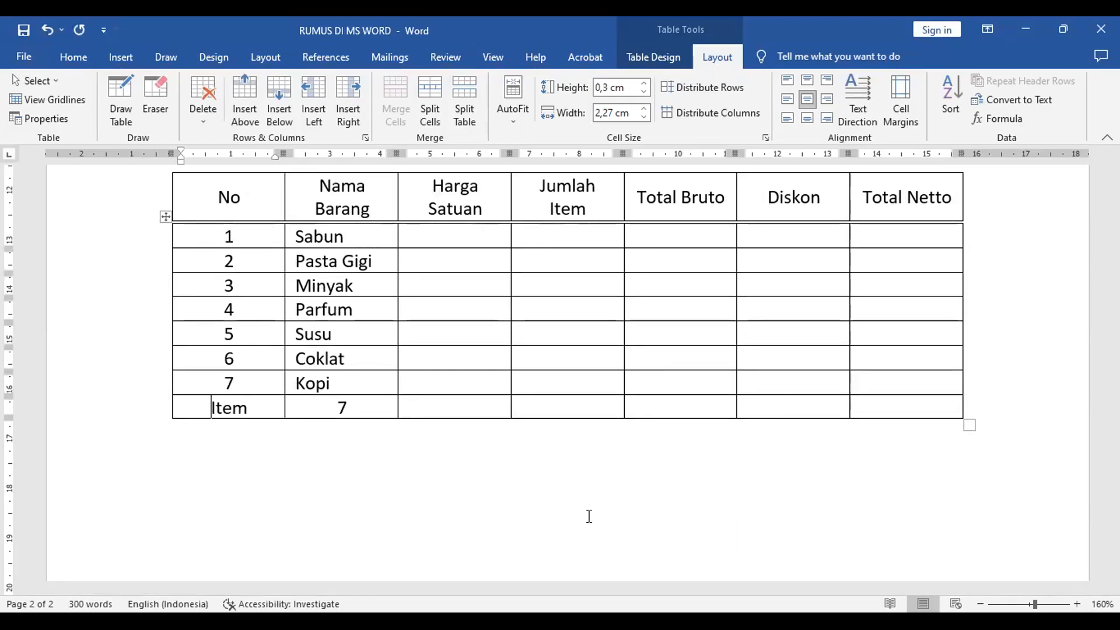
text(Total)
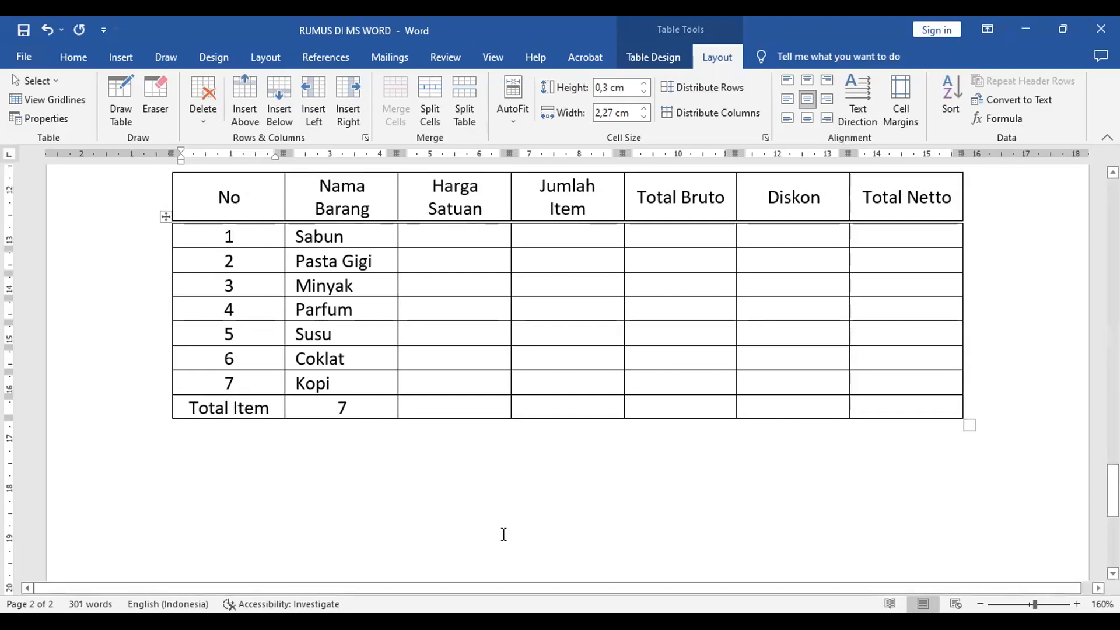
- Make the "Total Item" label bold and right-align it in its cell
click(176, 409)
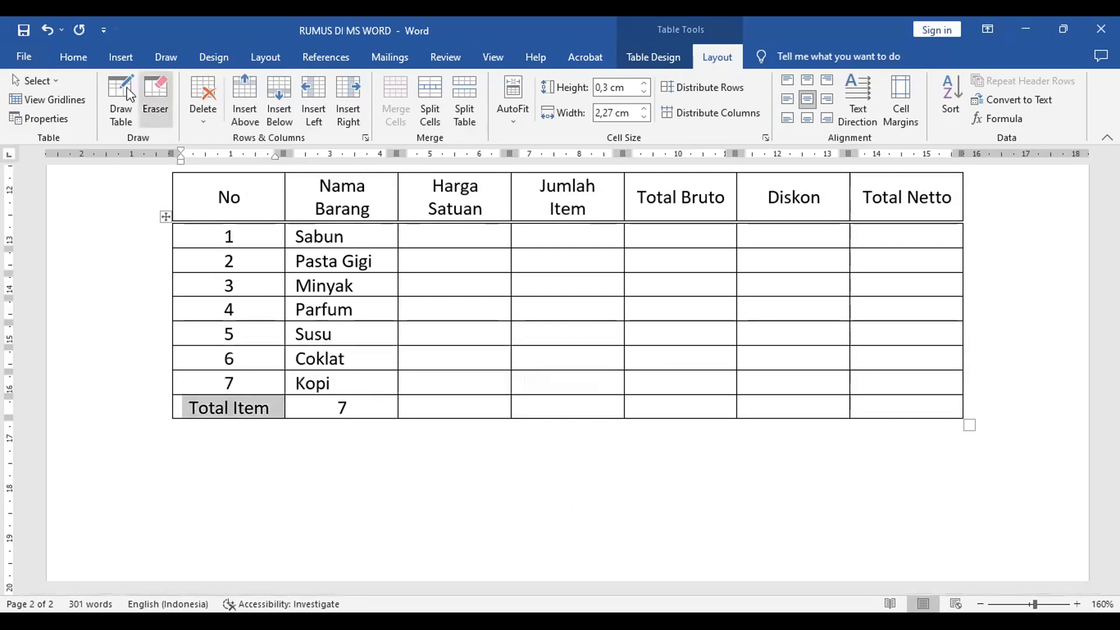
click(82, 56)
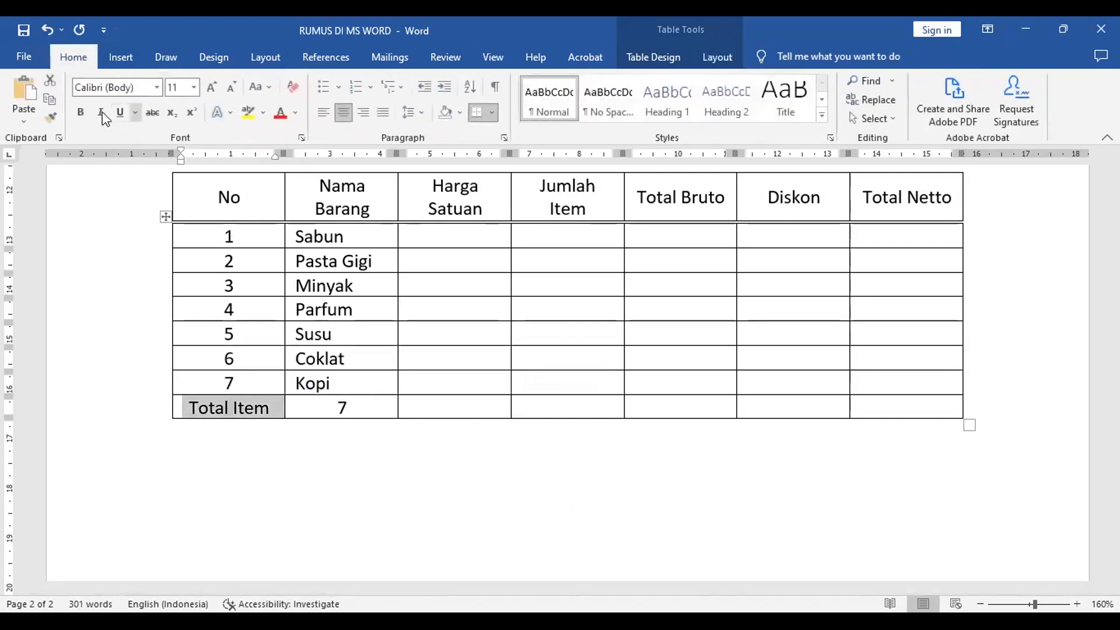
click(81, 112)
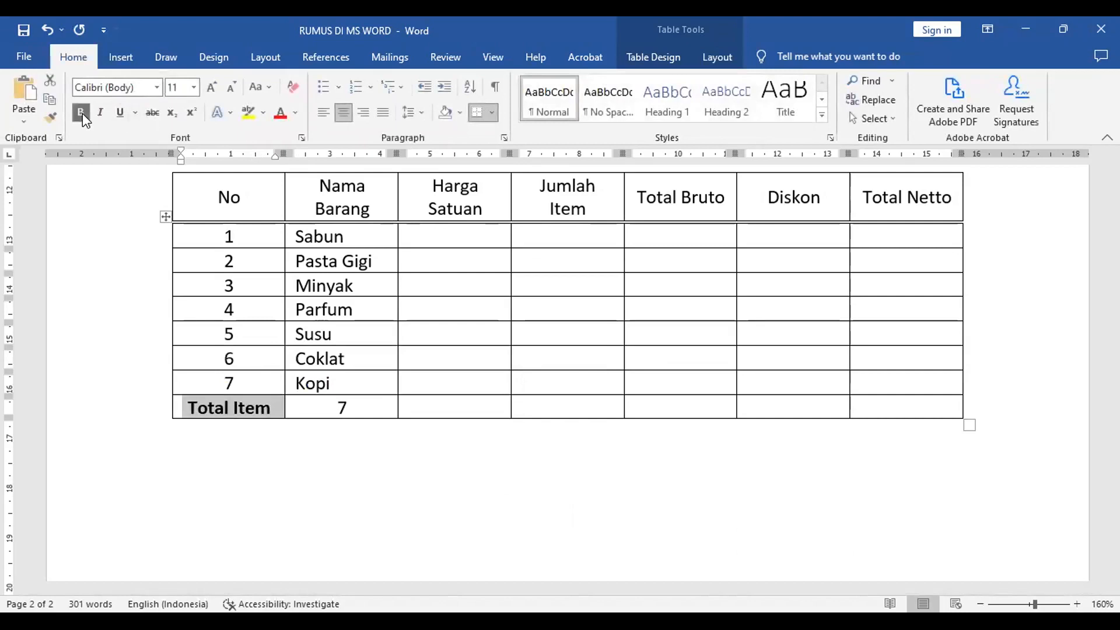
click(364, 113)
click(382, 112)
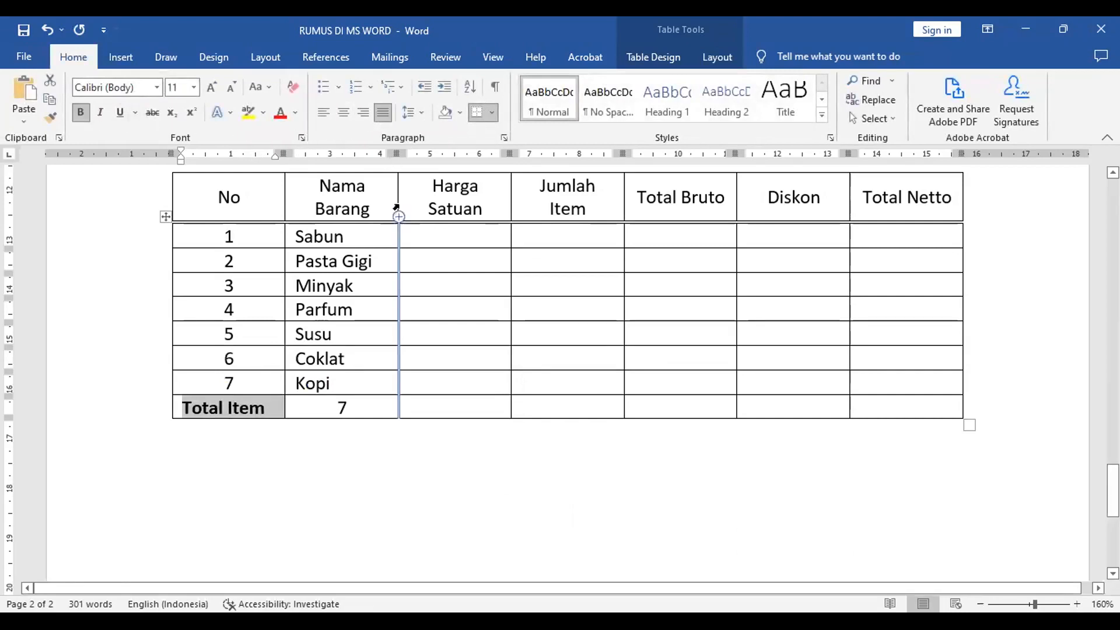
click(383, 114)
click(363, 113)
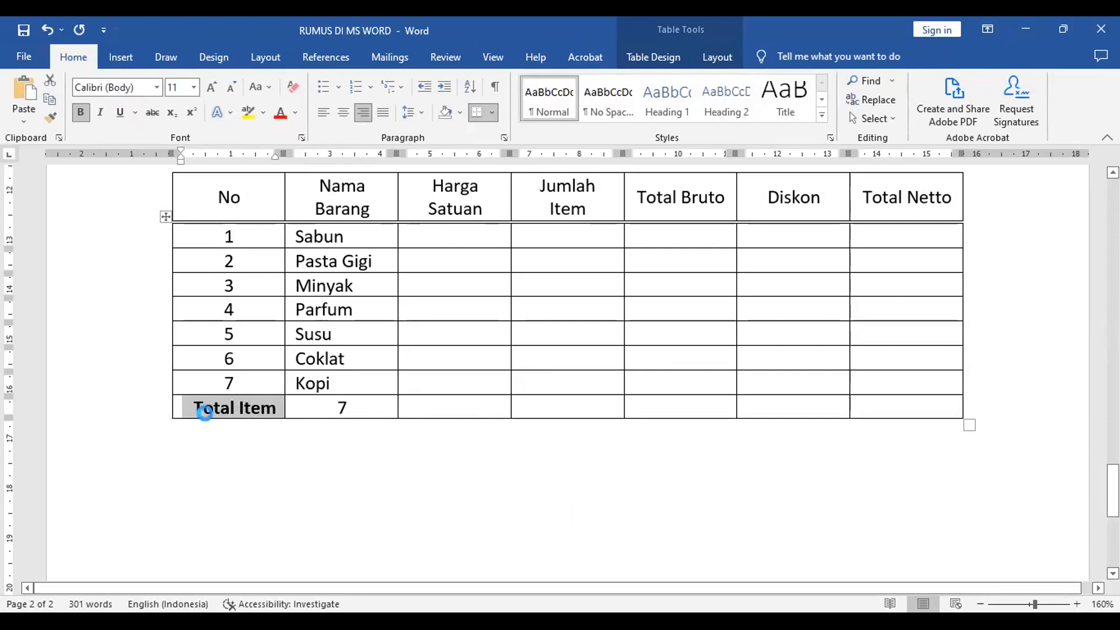
- Apply bold to the whole "Total Item" row
click(147, 413)
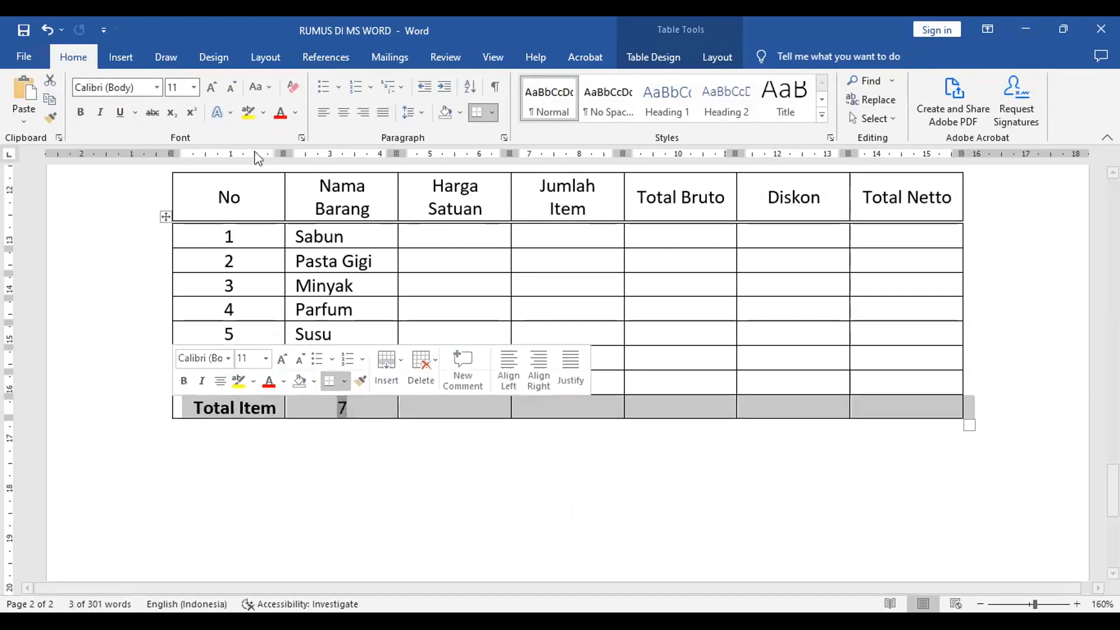
click(82, 113)
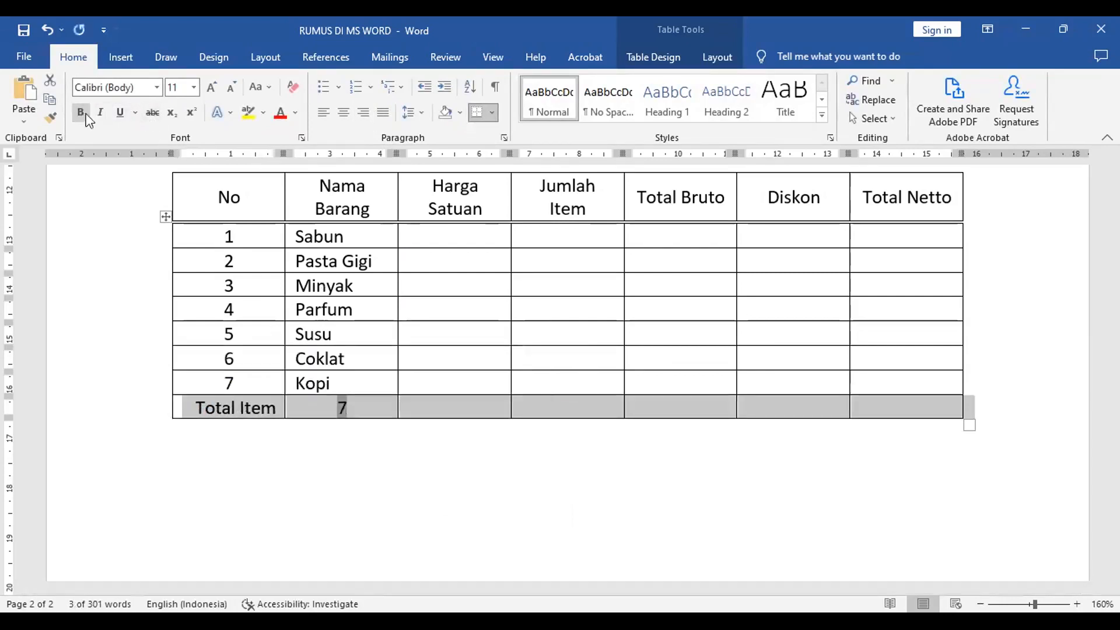
click(82, 113)
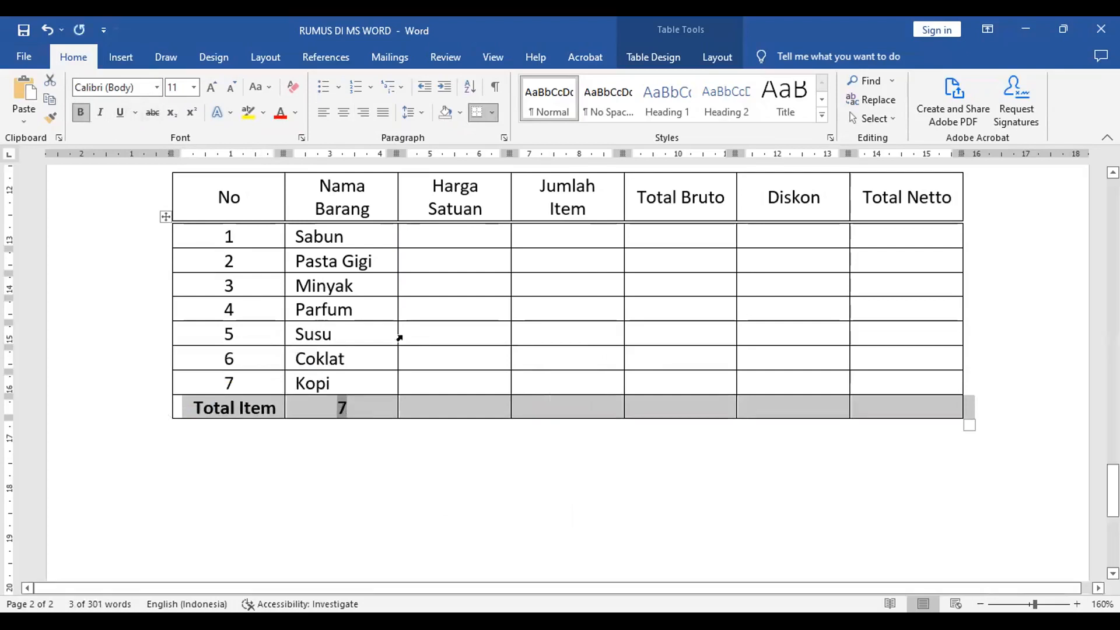
click(435, 404)
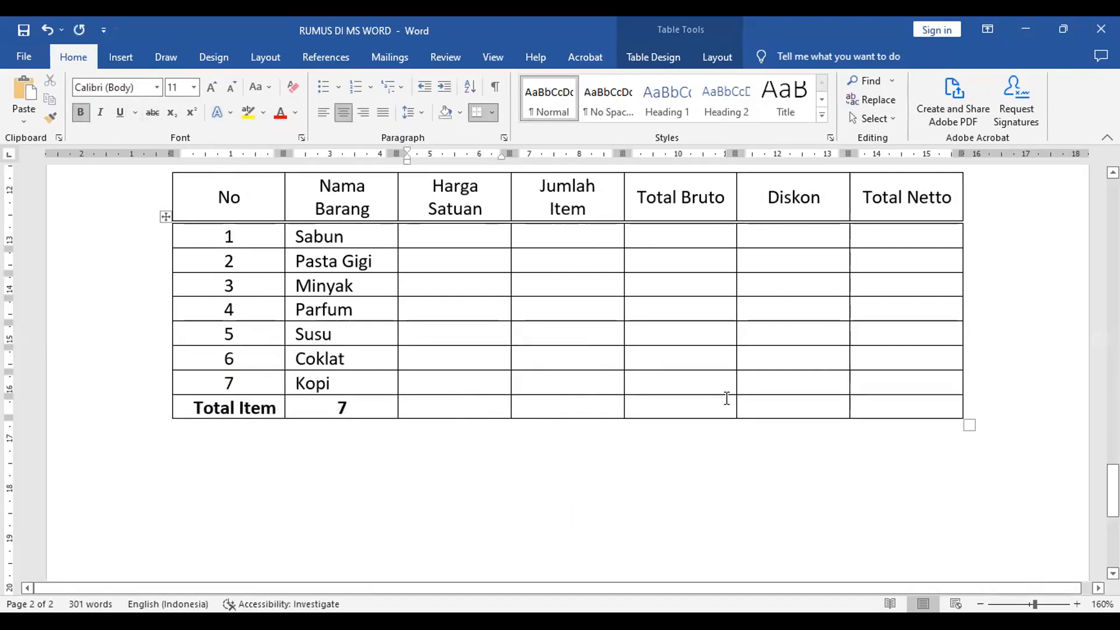
- Try the formula =SUM(LEFT) with number format Rp#.##0,00;(Rp#.##0,00) on the "Harga Satuan" cells of rows 1 to 7, and delete the inserted value
click(494, 236)
shift+click(473, 385)
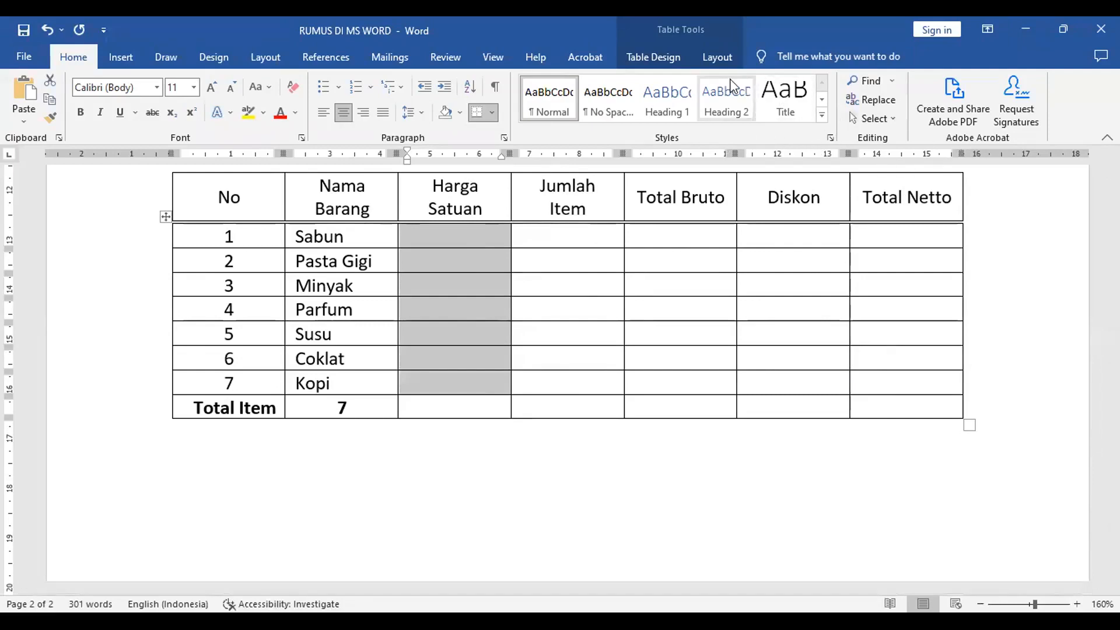
click(725, 58)
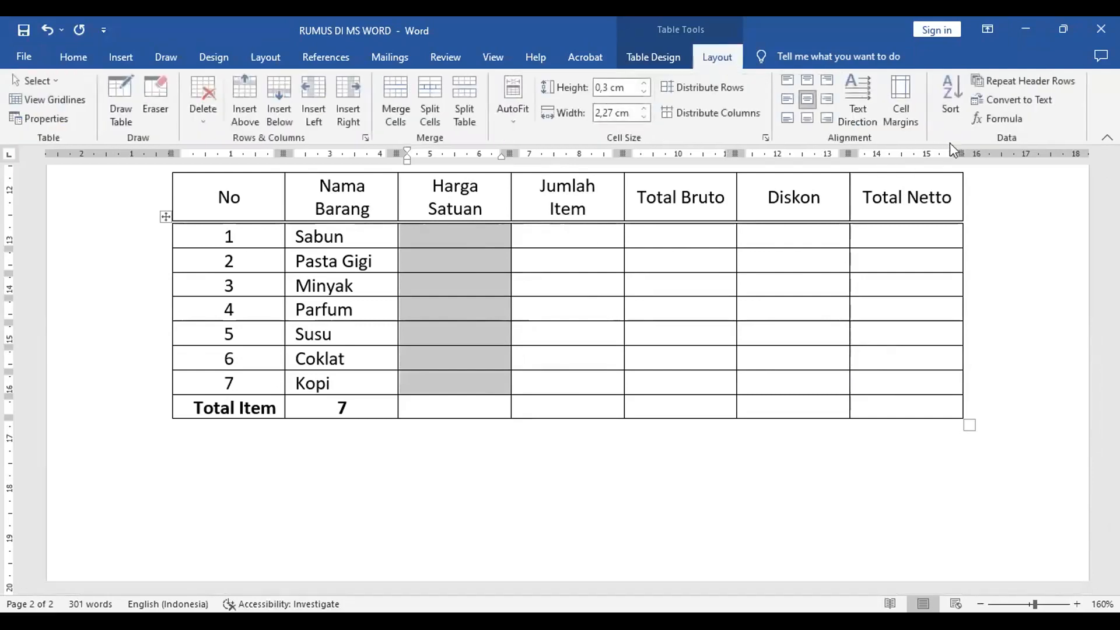
click(1013, 119)
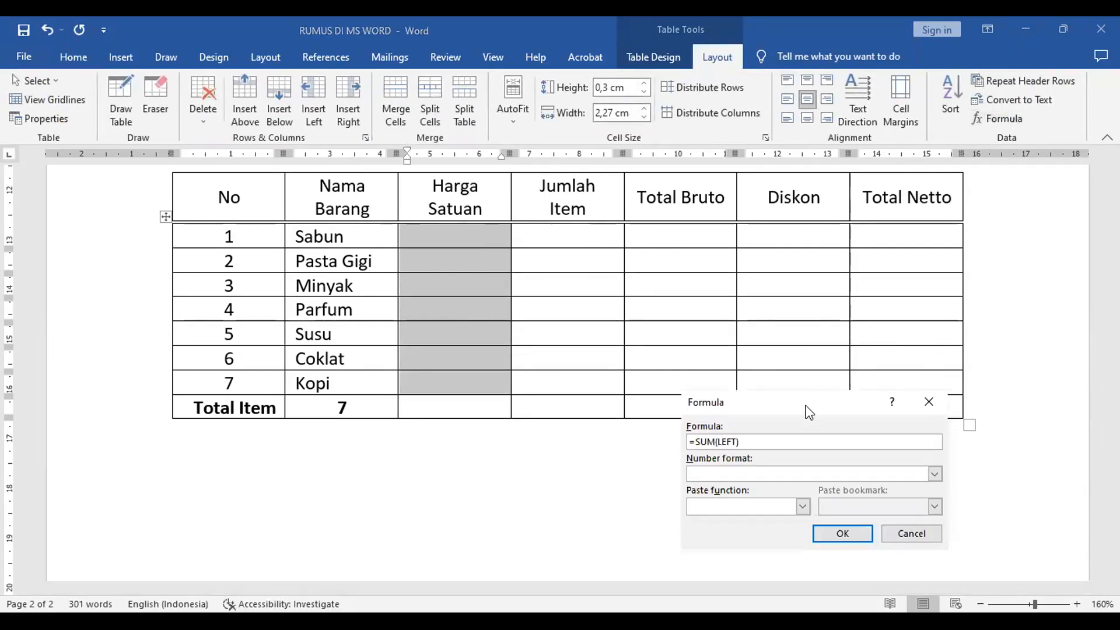
drag(783, 401, 574, 233)
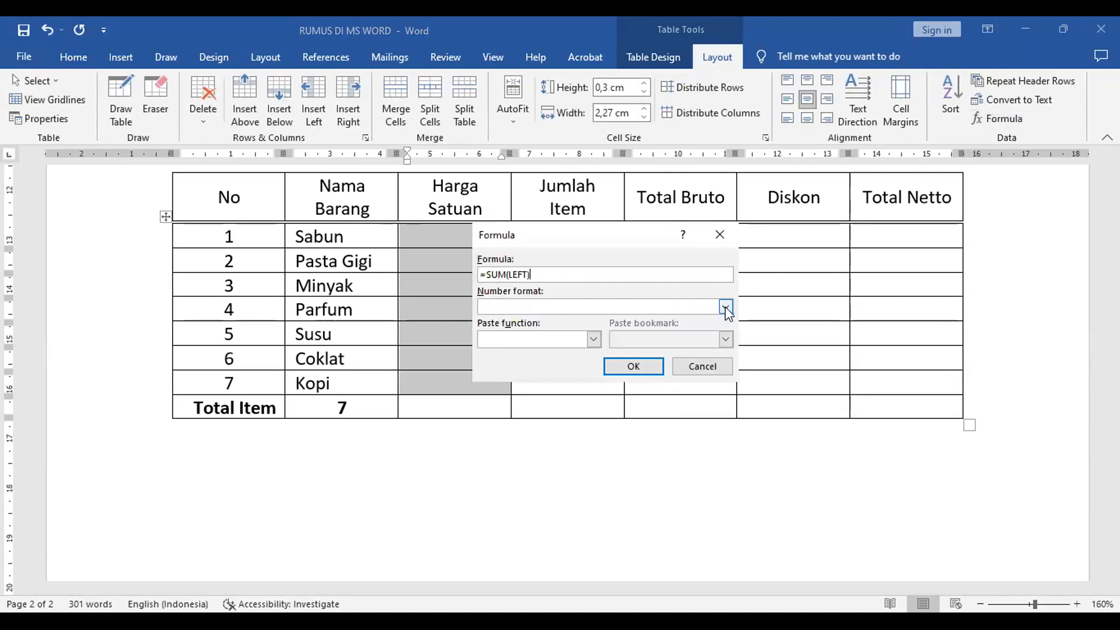
click(726, 307)
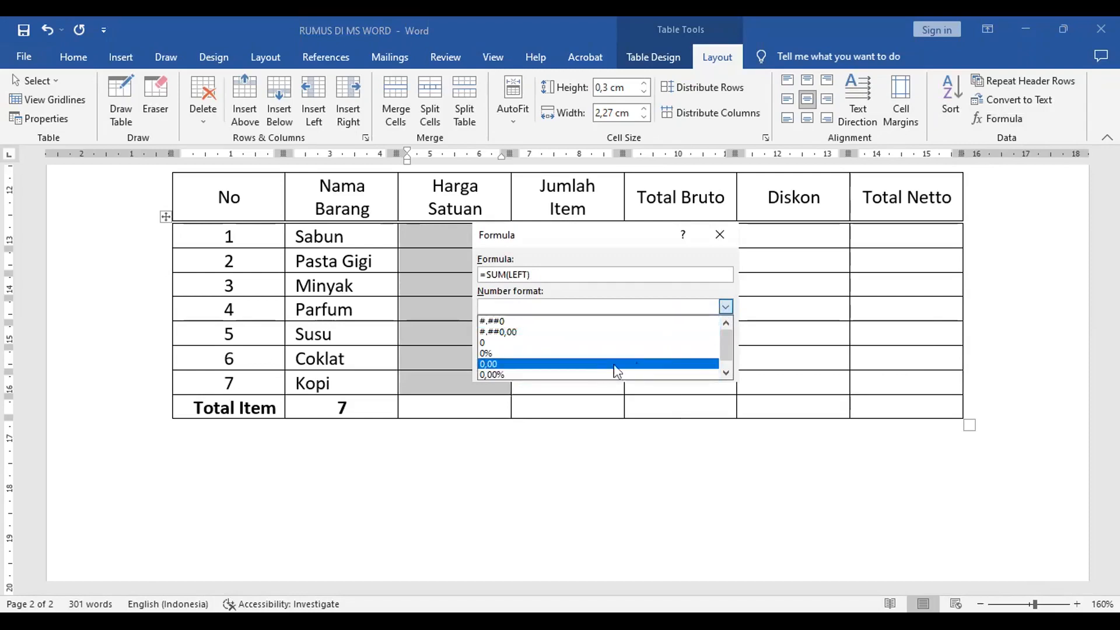
click(725, 373)
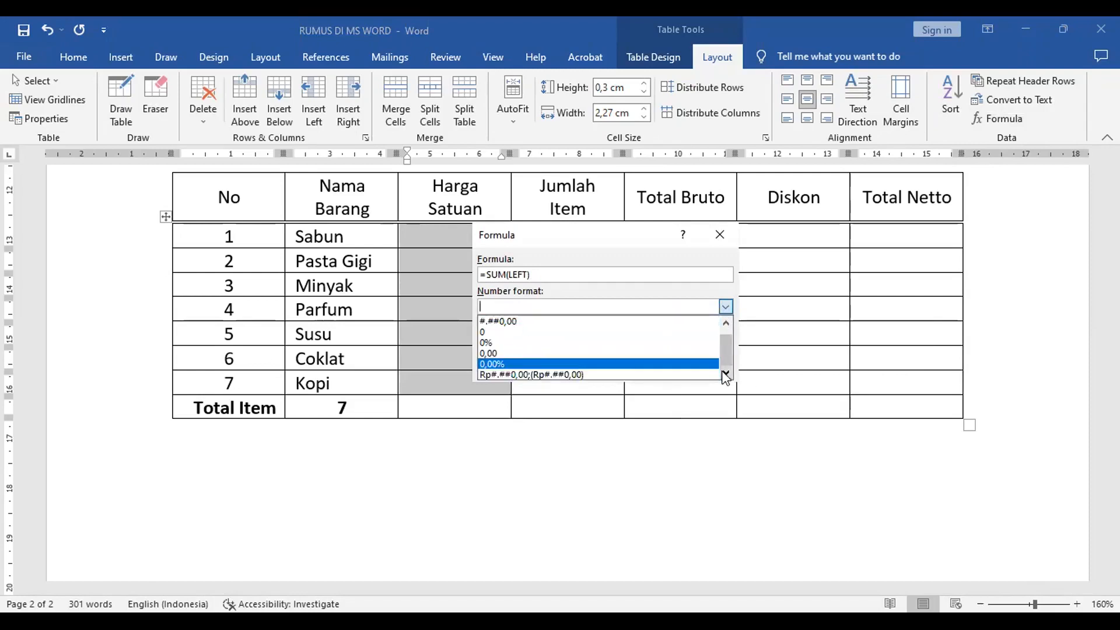
click(505, 375)
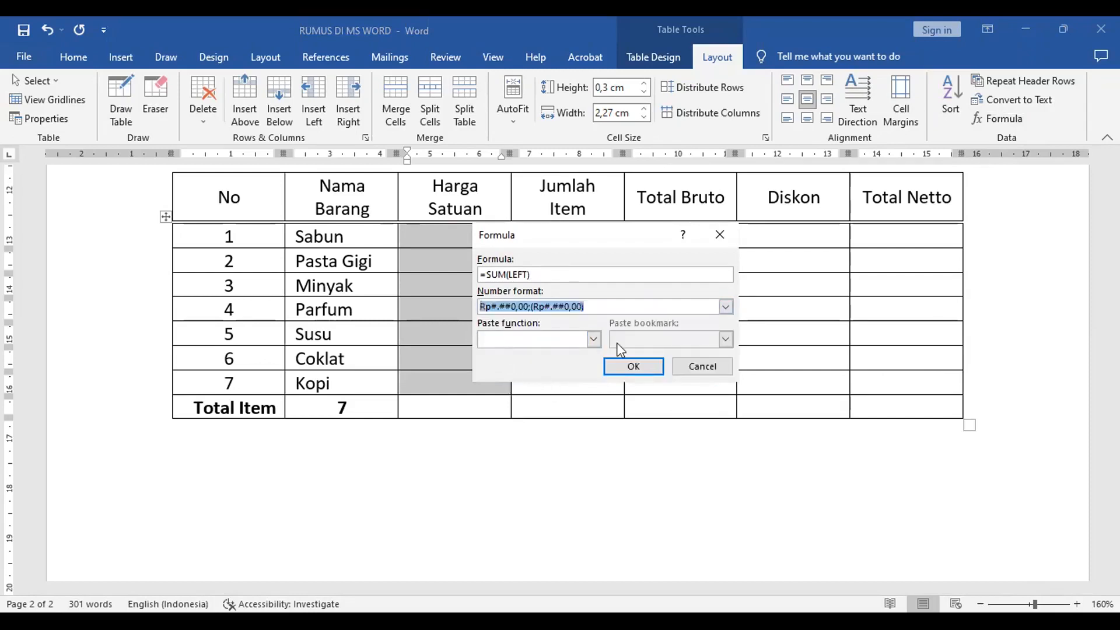
click(631, 374)
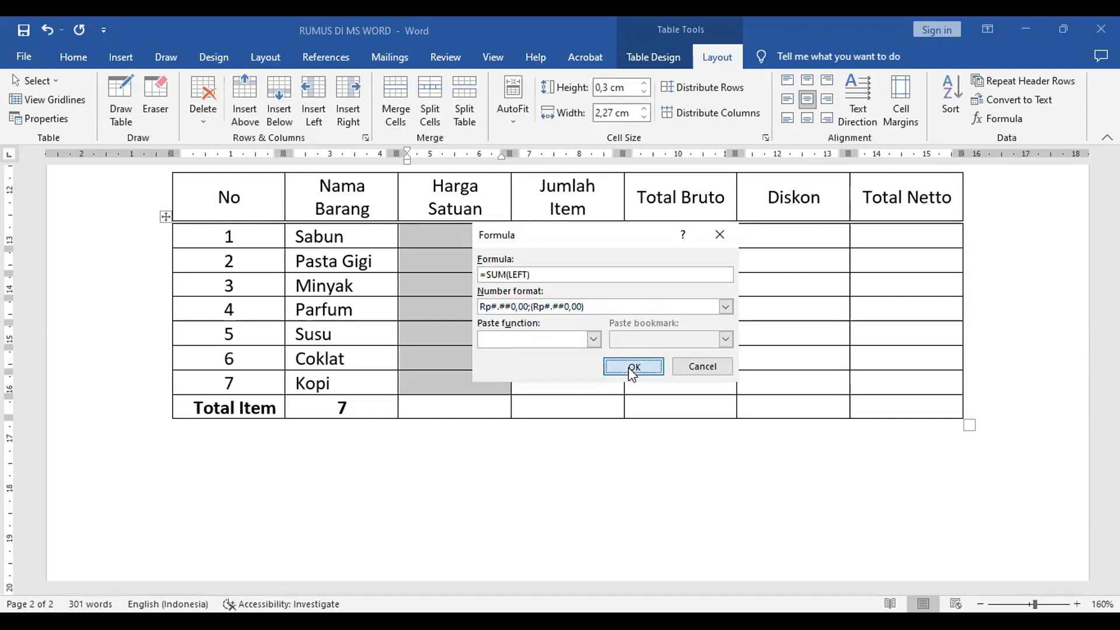
click(631, 368)
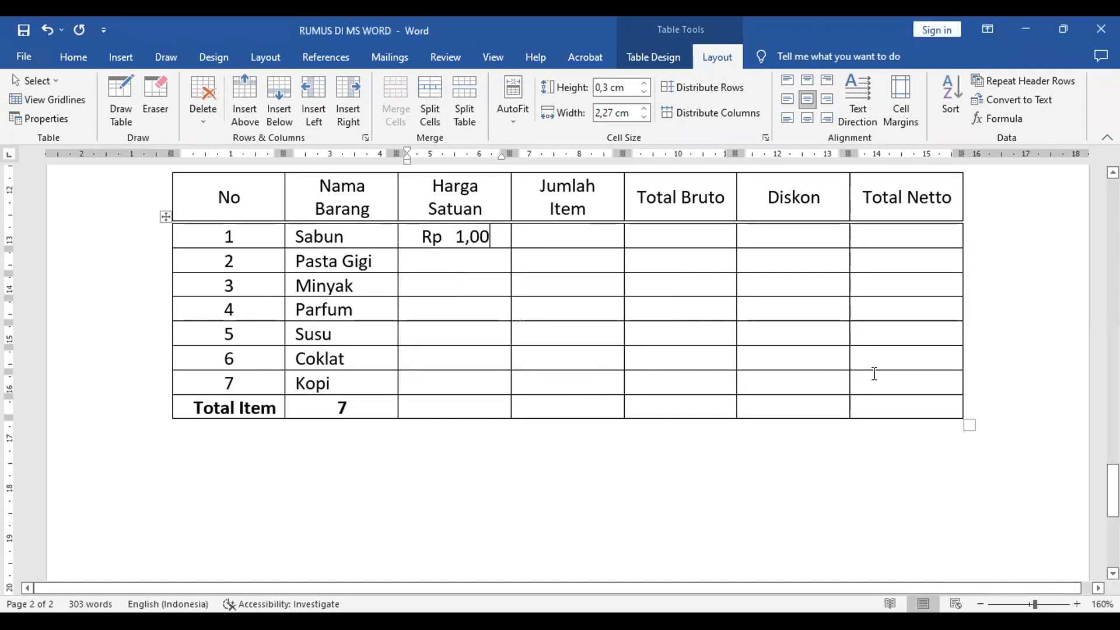
key(BackSpace)
key(BackSpace)
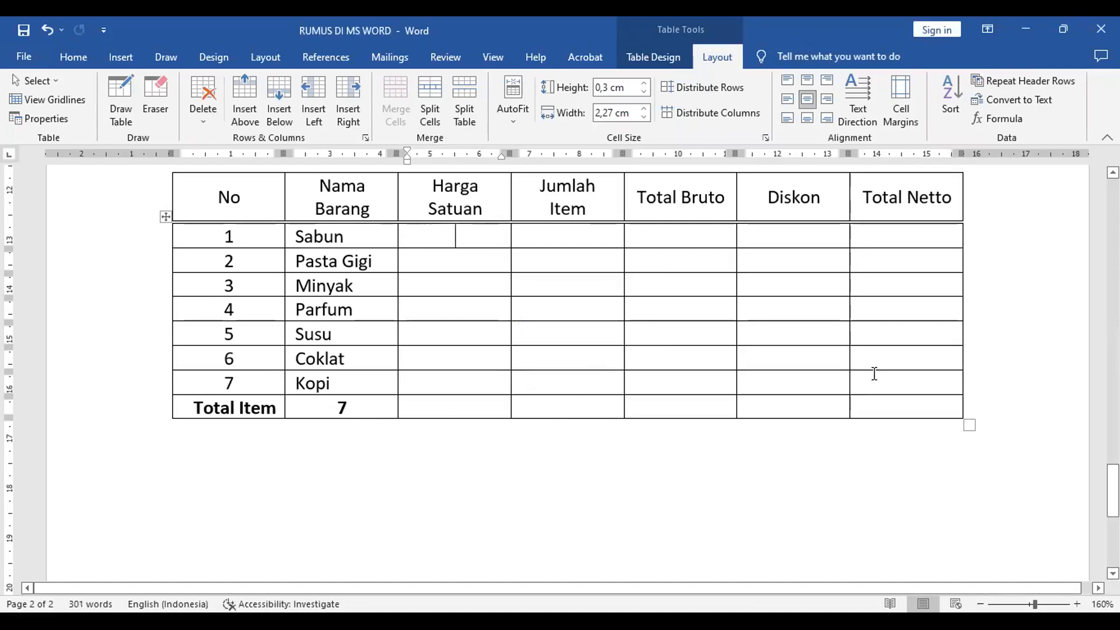
- Try 1000 as a plain value in the "Harga Satuan" cell of row 1 and clear it
text(1)
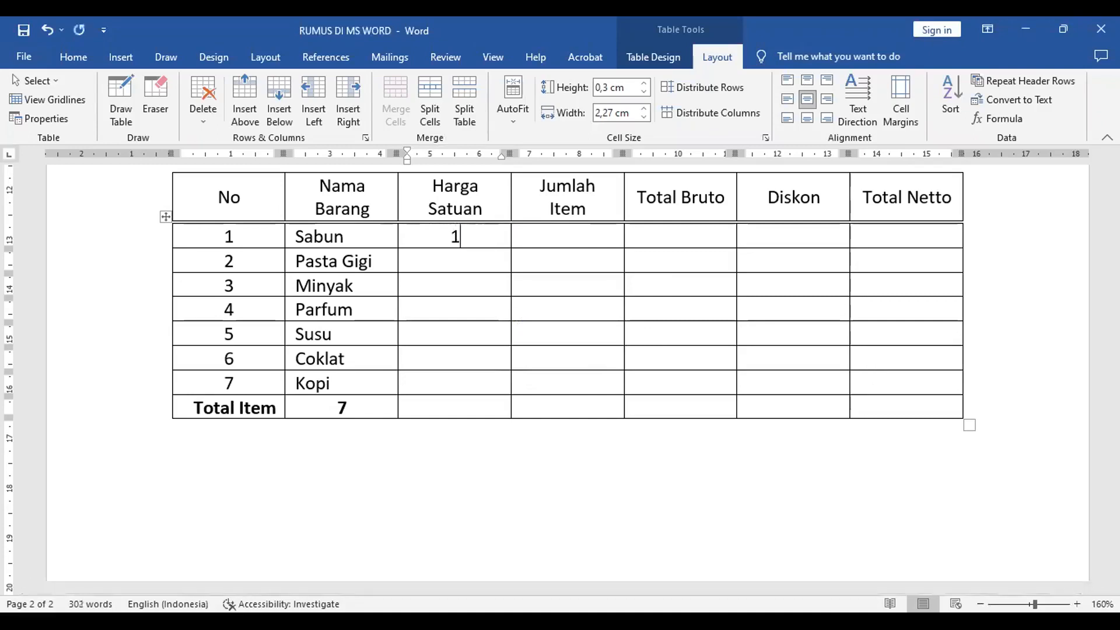
text(000)
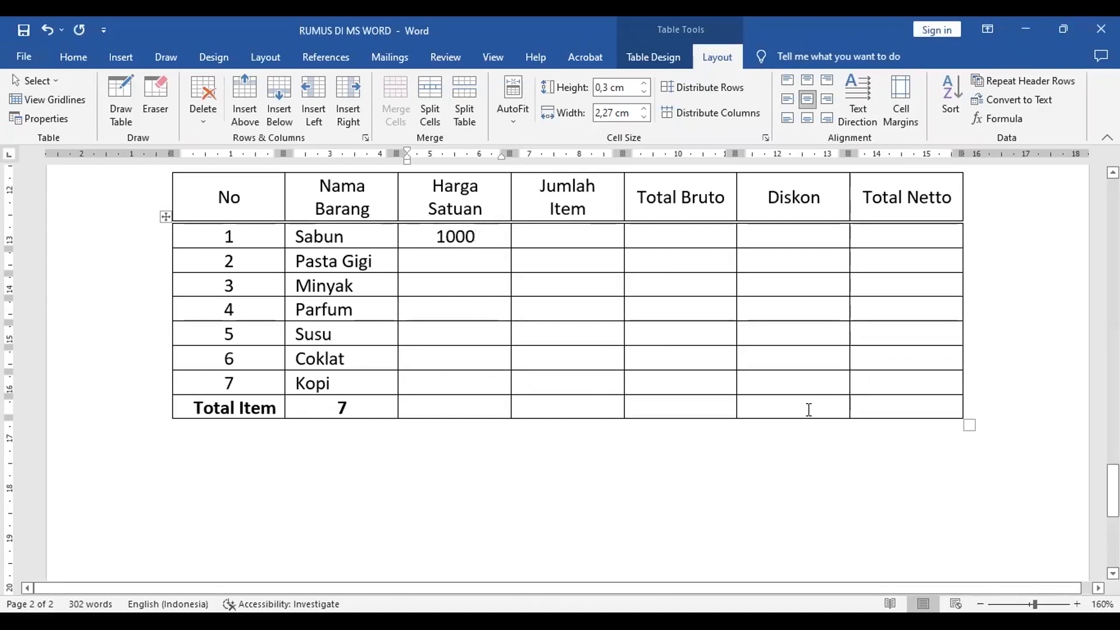
key(BackSpace)
key(BackSpace)
key(BackSpace)
key(BackSpace)
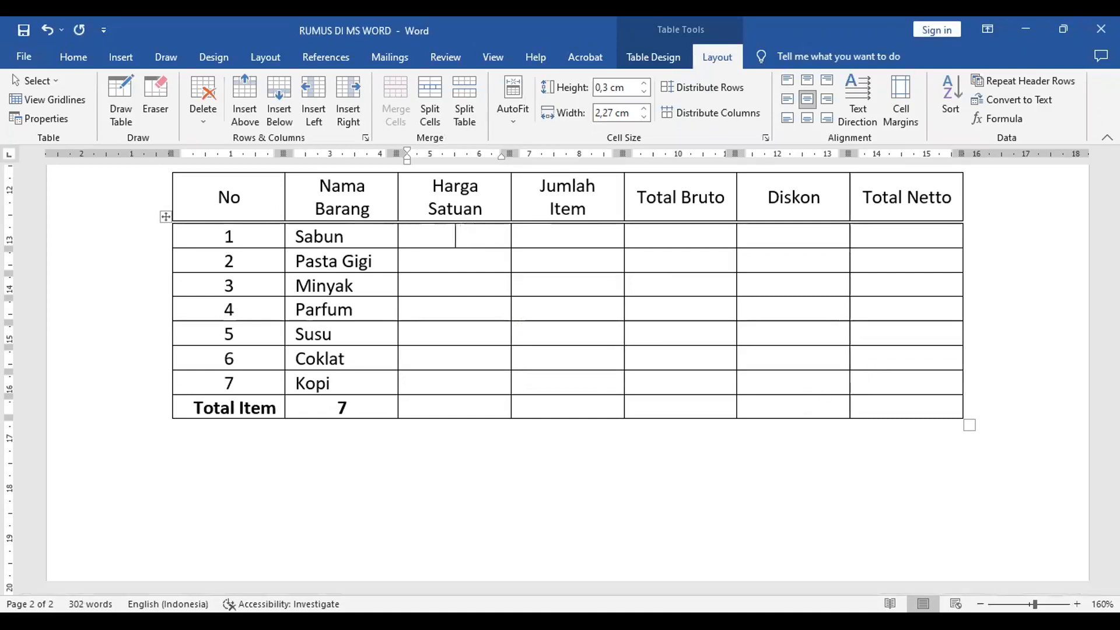
- Left-align the "Harga Satuan" cell of row 1, test it with 1000 and empty it again
key(ctrl+l)
text(1000)
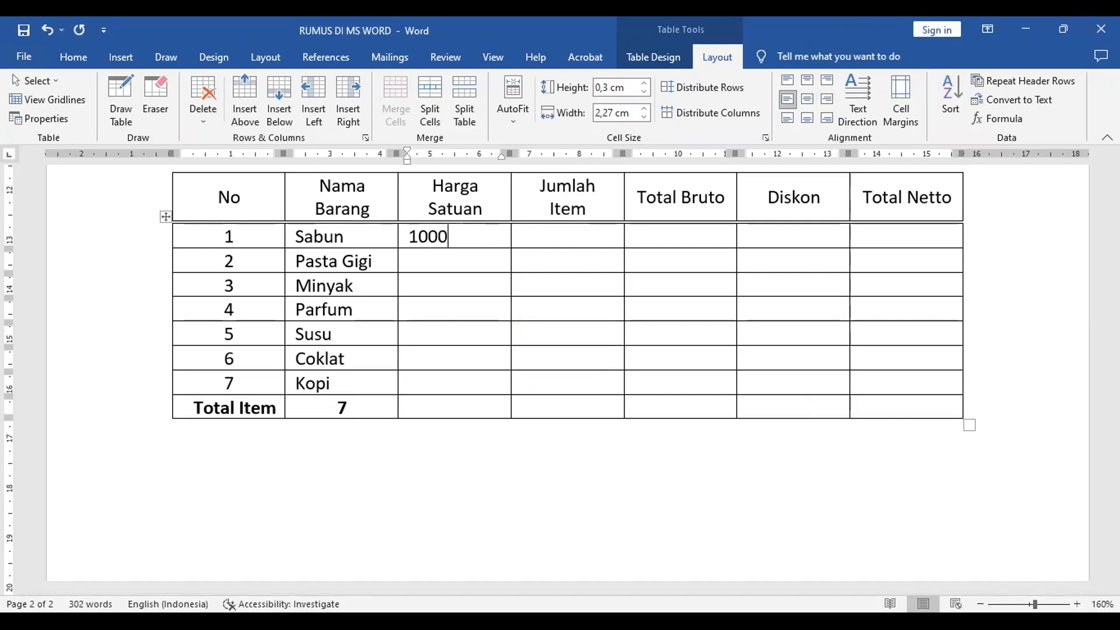
key(BackSpace)
key(BackSpace)
key(BackSpace)
key(BackSpace)
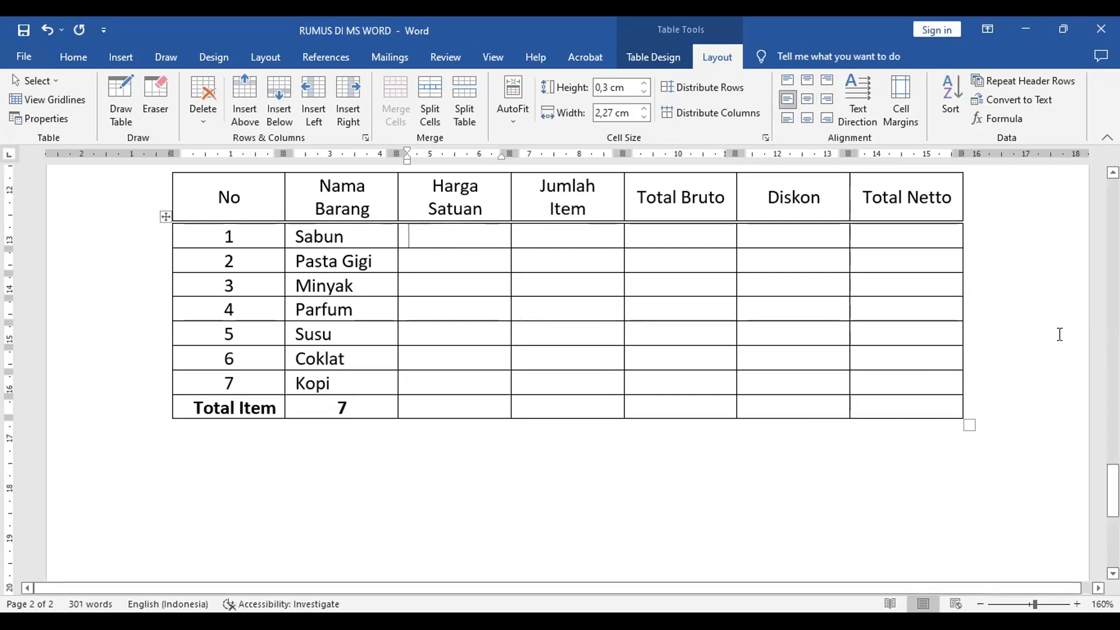
- Insert the formula =10000 with number format Rp#.##0,00;(Rp#.##0,00) in the "Harga Satuan" cell of the Sabun row
click(1003, 119)
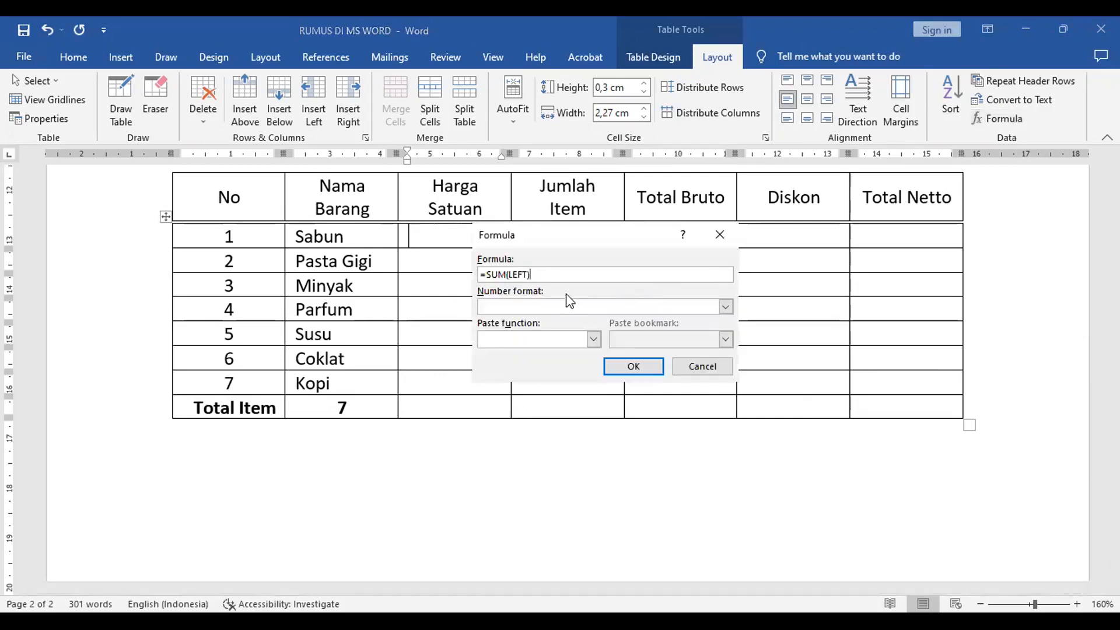
drag(571, 277, 403, 277)
text(=)
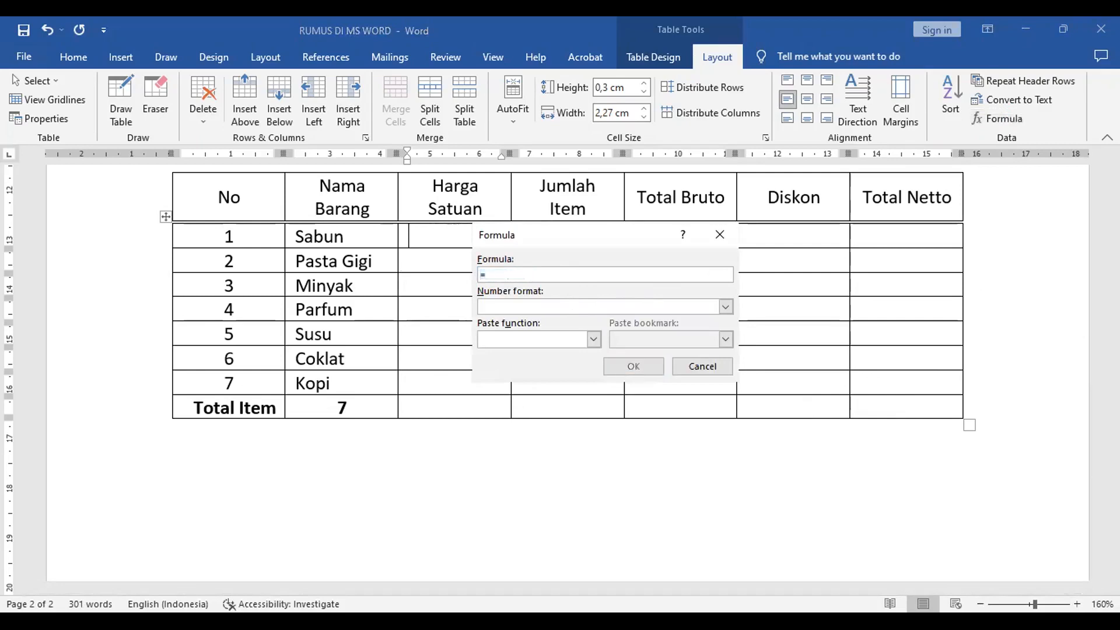
text(10)
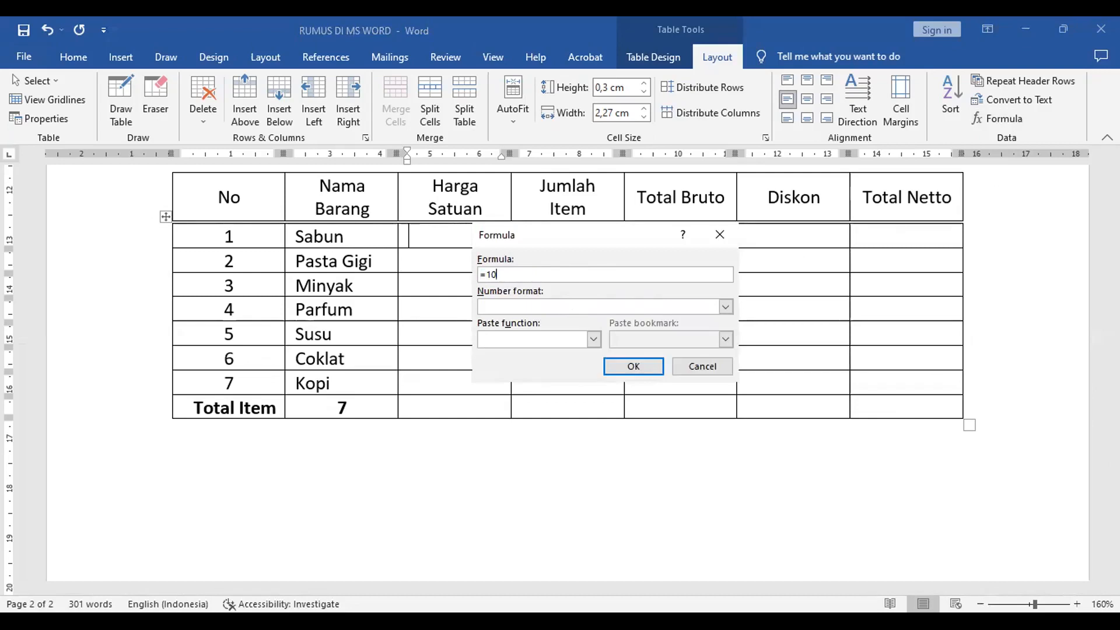
text(000)
click(727, 308)
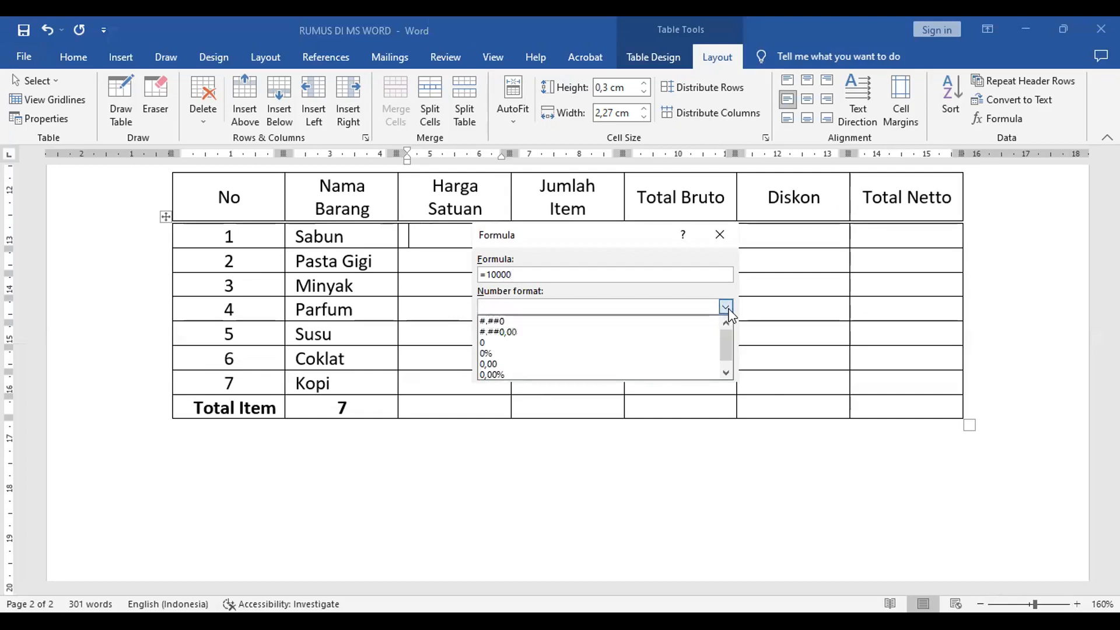
click(726, 375)
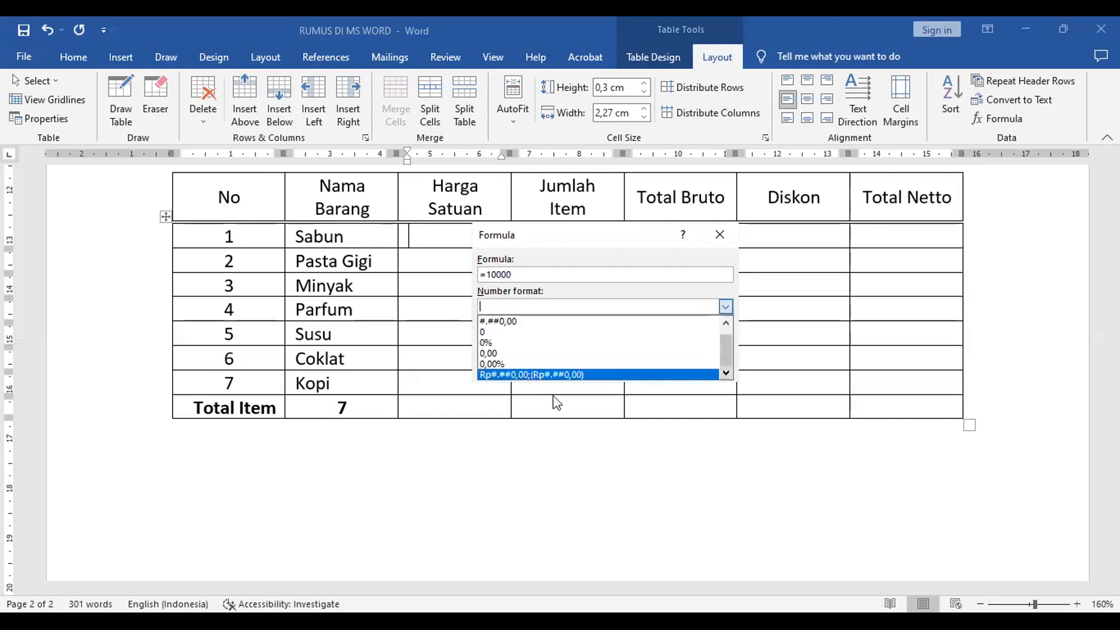
click(560, 375)
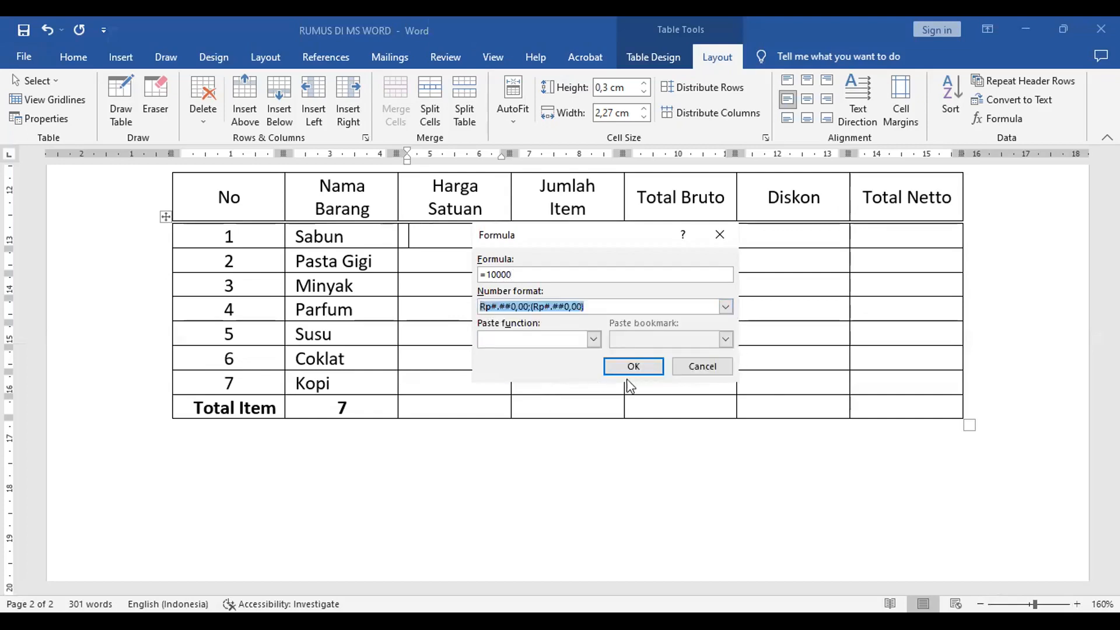
click(639, 369)
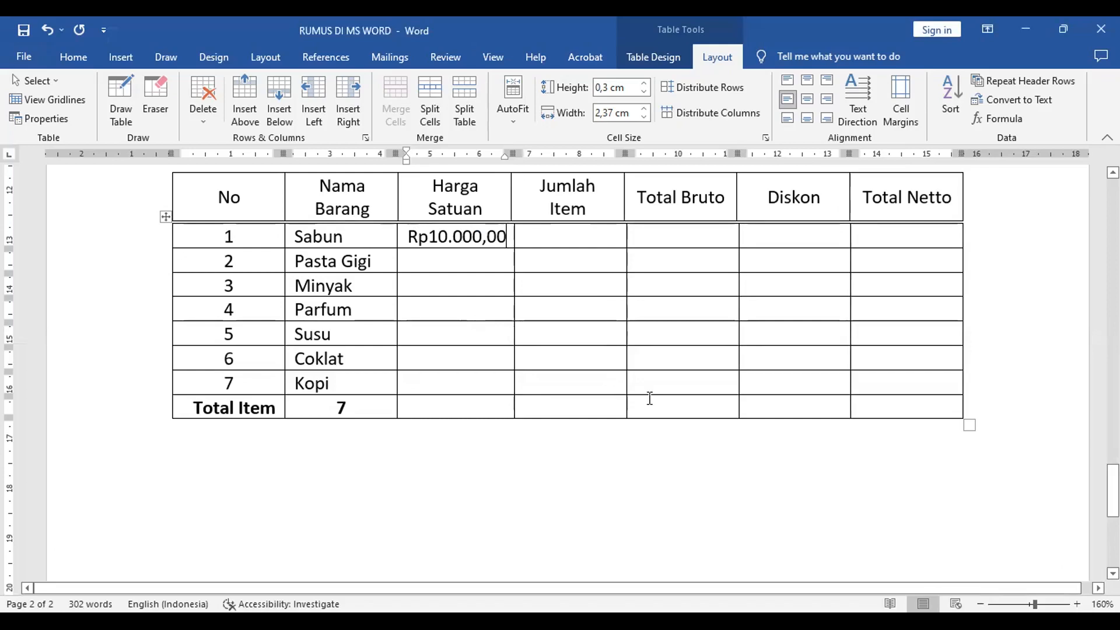
- Undo the last formula insertion in the "Harga Satuan" cell of the Sabun row
click(48, 28)
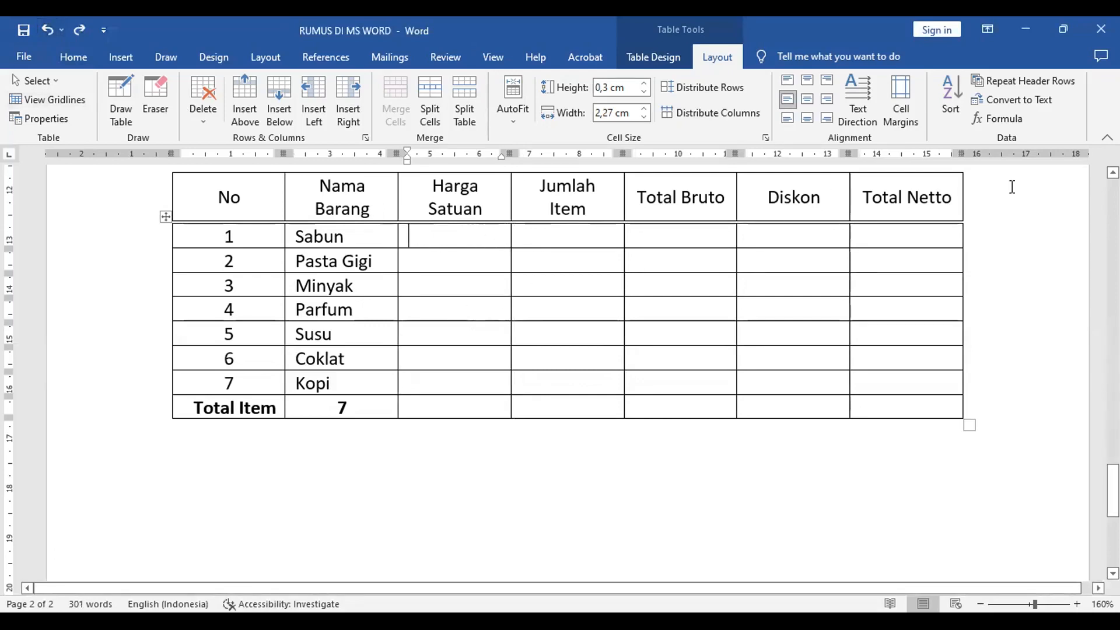
- Try the formula 10000 without an equals sign, with number format Rp#.##0,;(Rp#.##0,00), in the "Harga Satuan" cell of the Sabun row
click(1003, 119)
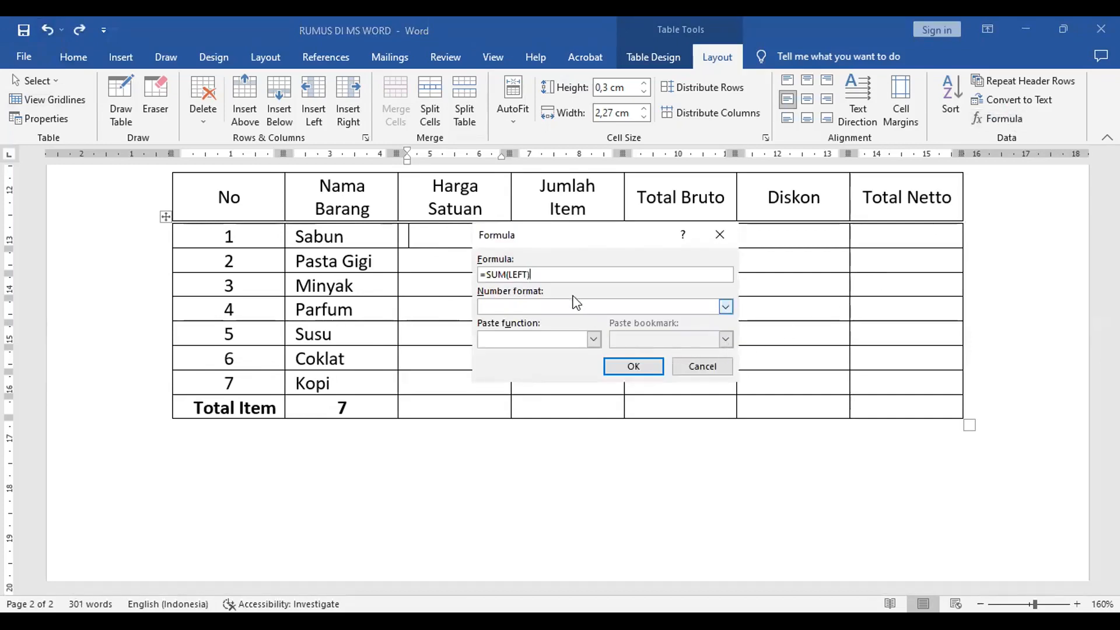
drag(548, 273, 441, 257)
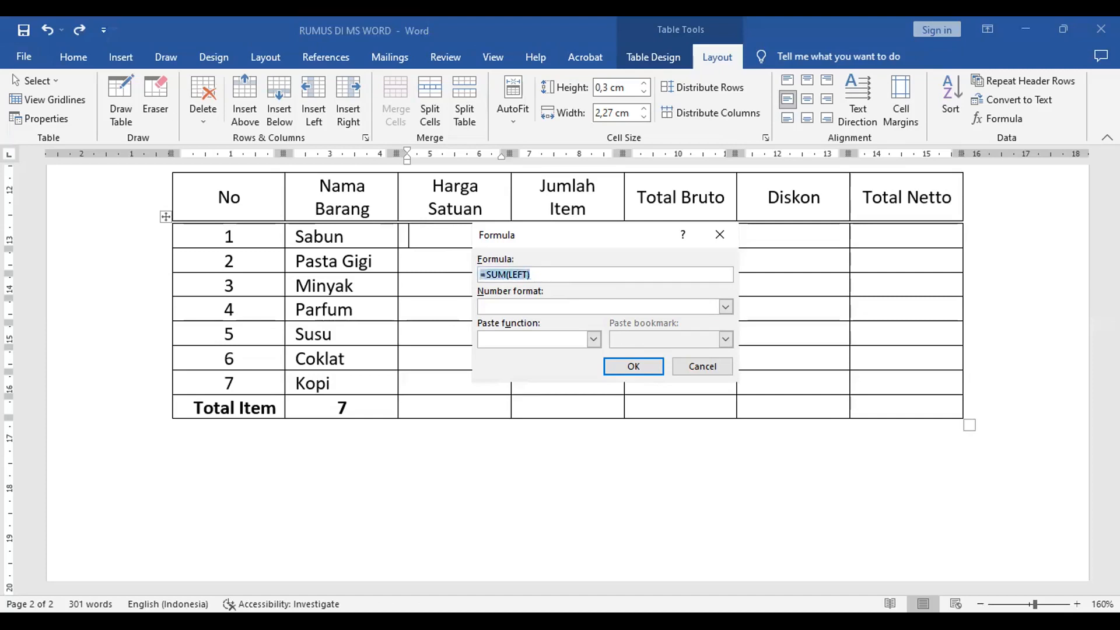
text(10000)
click(727, 308)
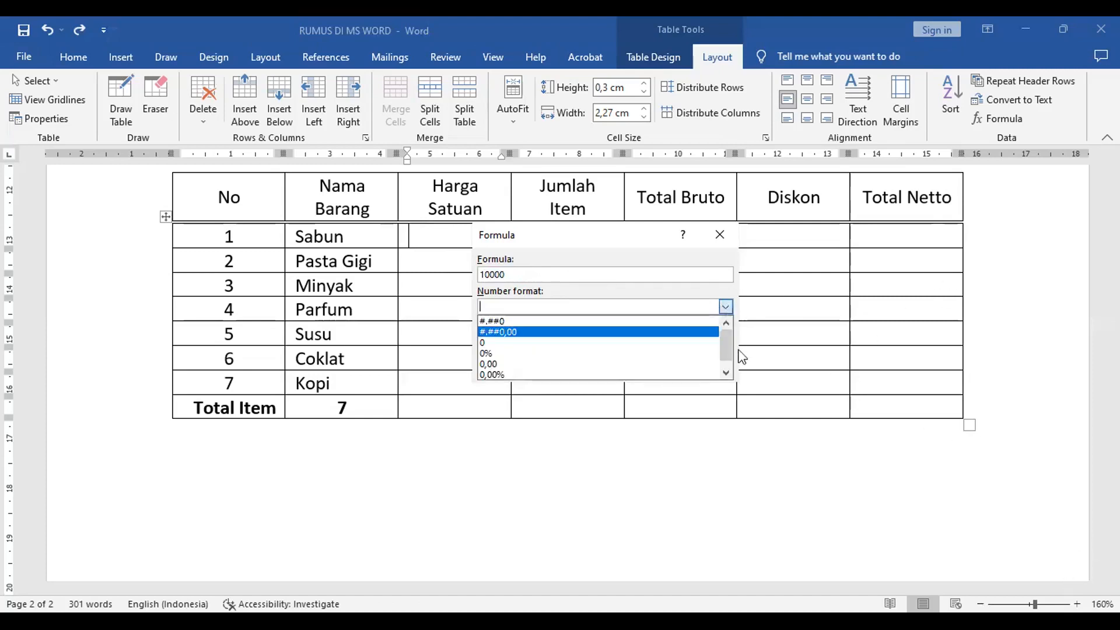
click(726, 372)
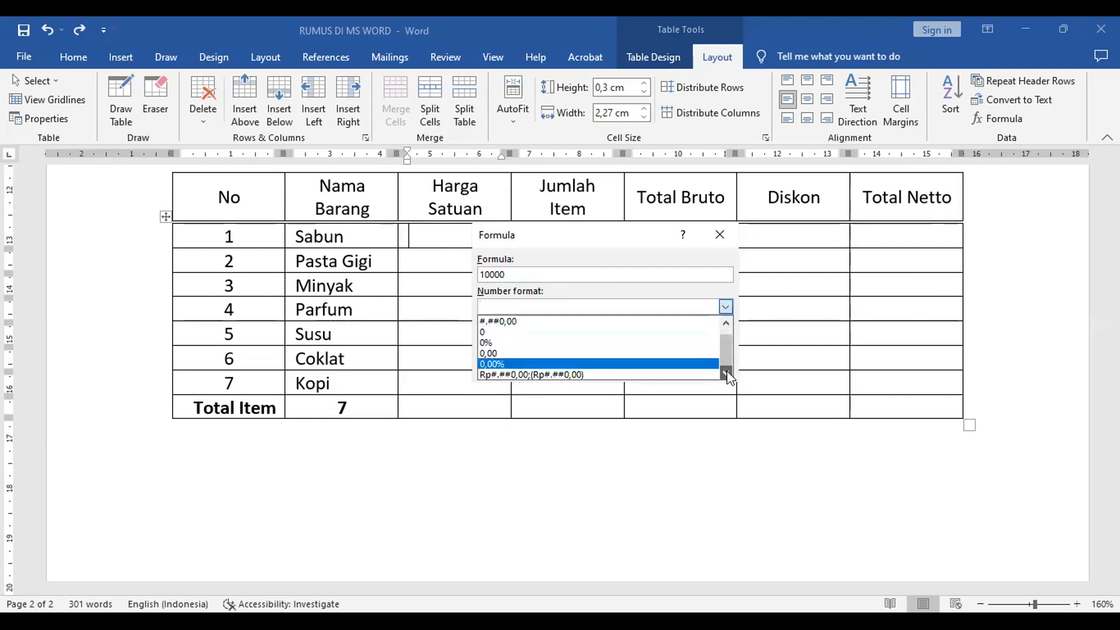
click(575, 375)
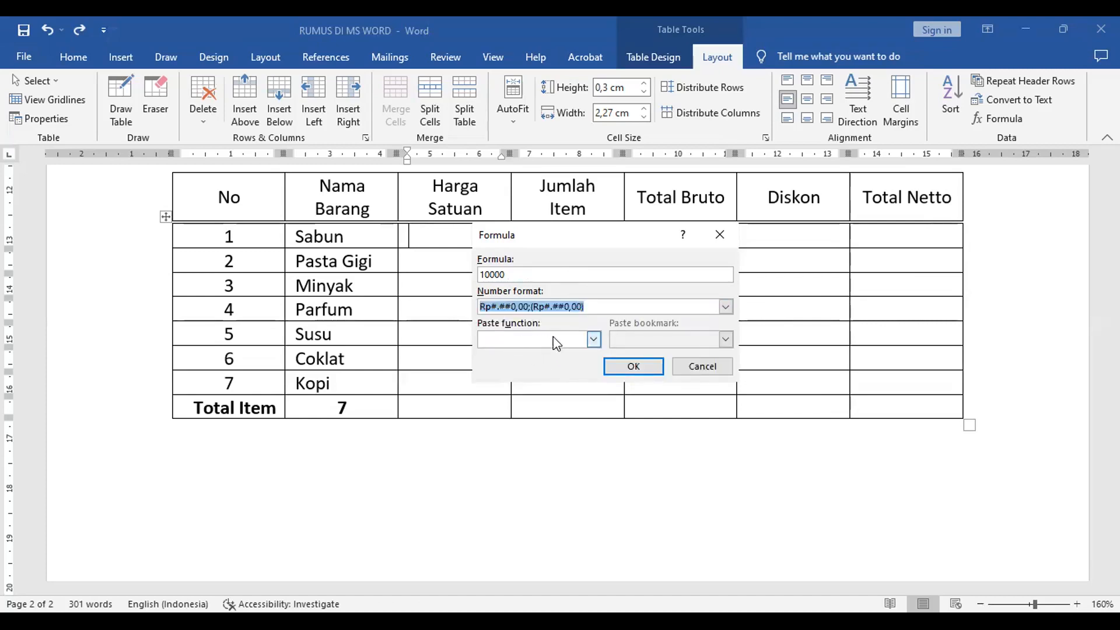
click(593, 340)
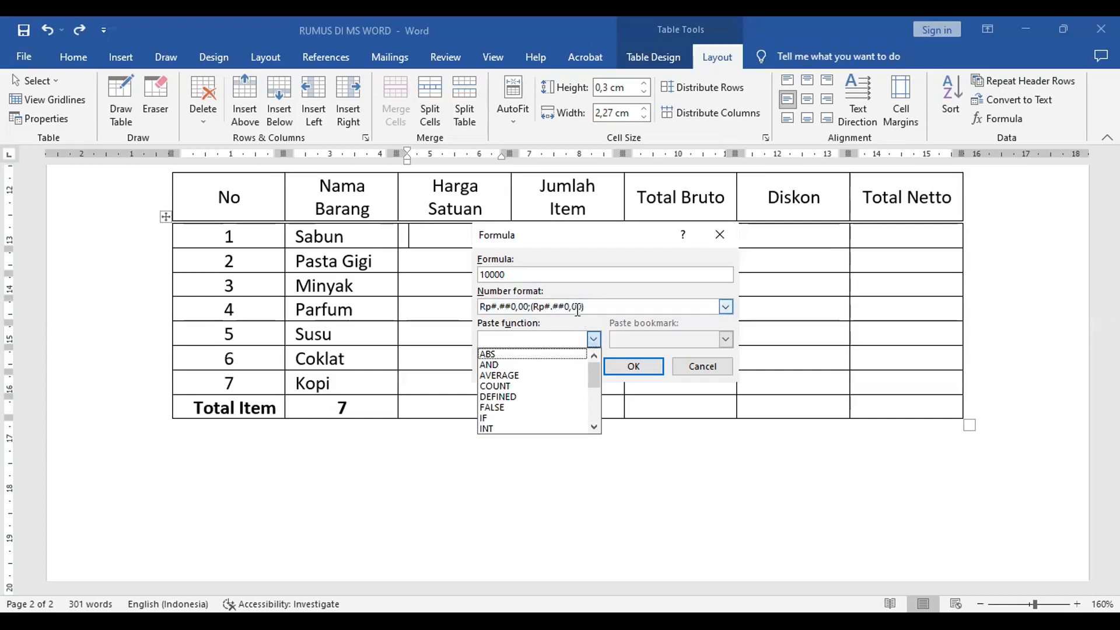
click(691, 330)
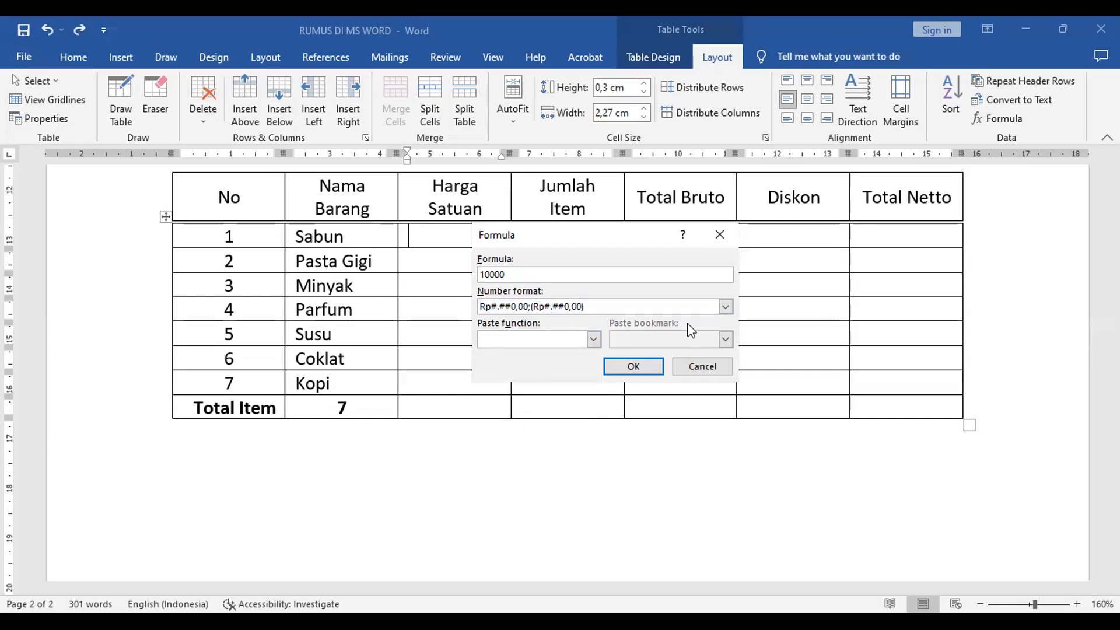
click(521, 307)
key(Delete)
key(Delete)
key(Delete)
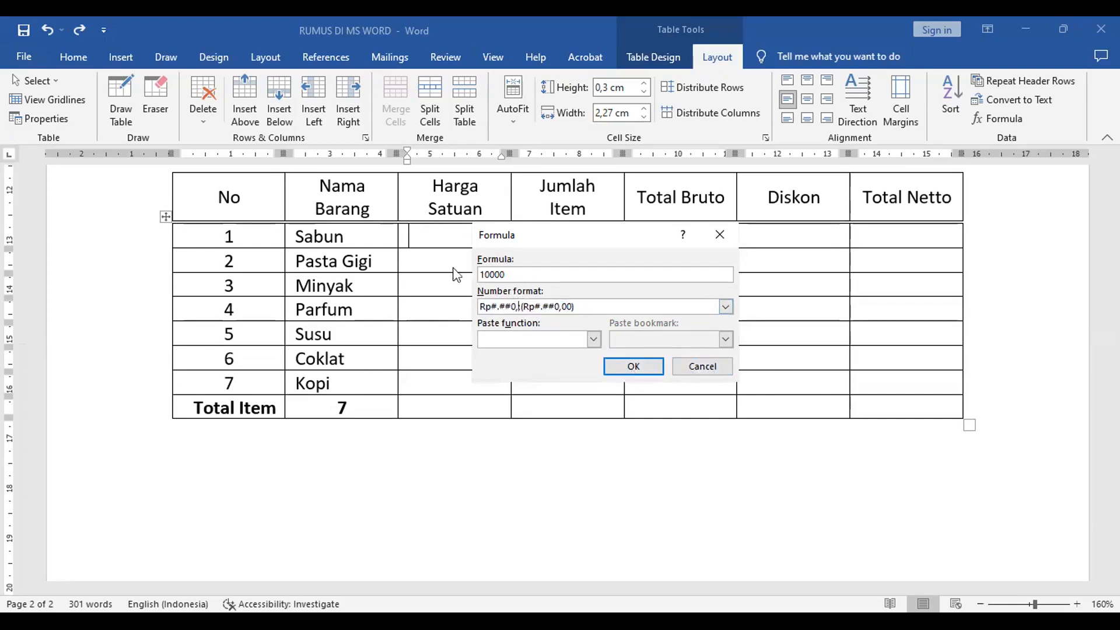
click(635, 366)
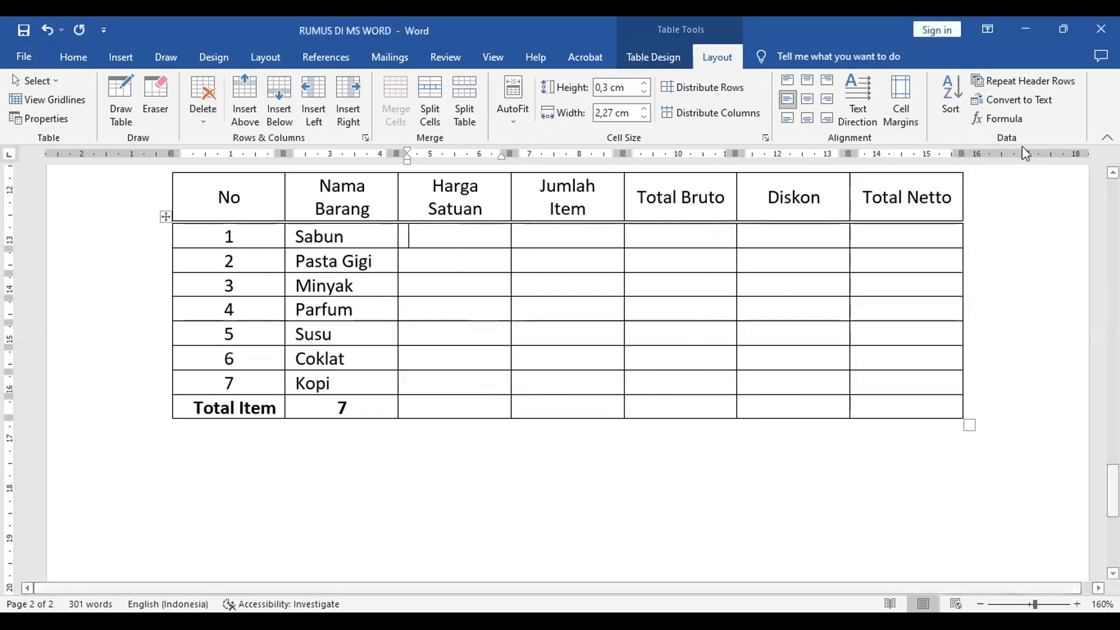
- Try the formula =10000 with number format Rp#.##0,;(Rp#.##0,00) in the "Harga Satuan" cell of the Sabun row, and delete the inserted value
click(999, 118)
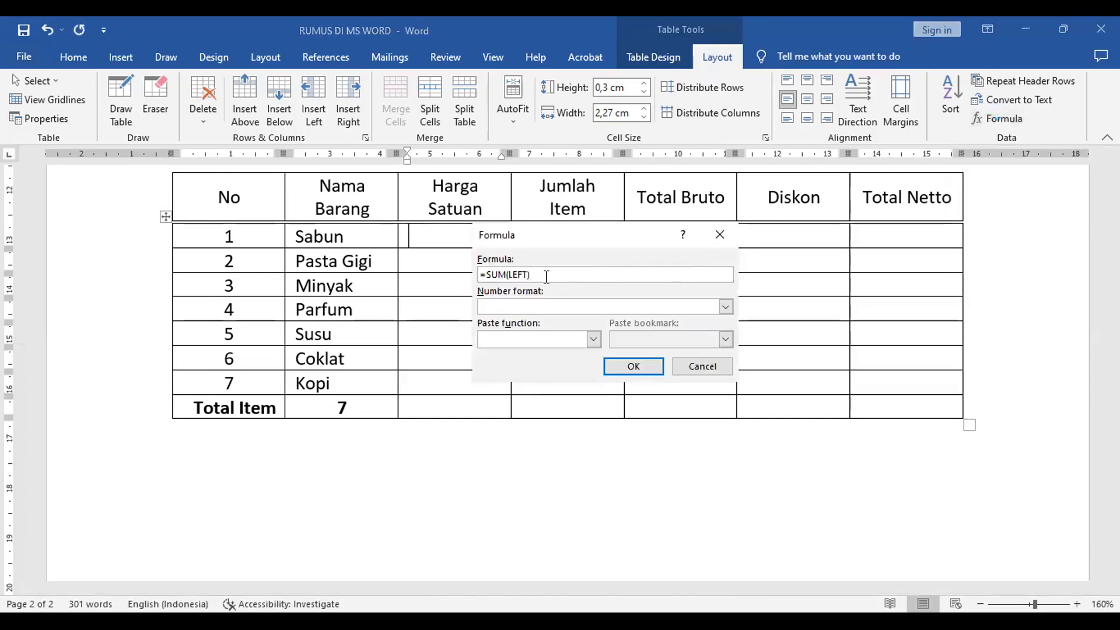
drag(543, 274, 484, 274)
text(10000)
click(727, 306)
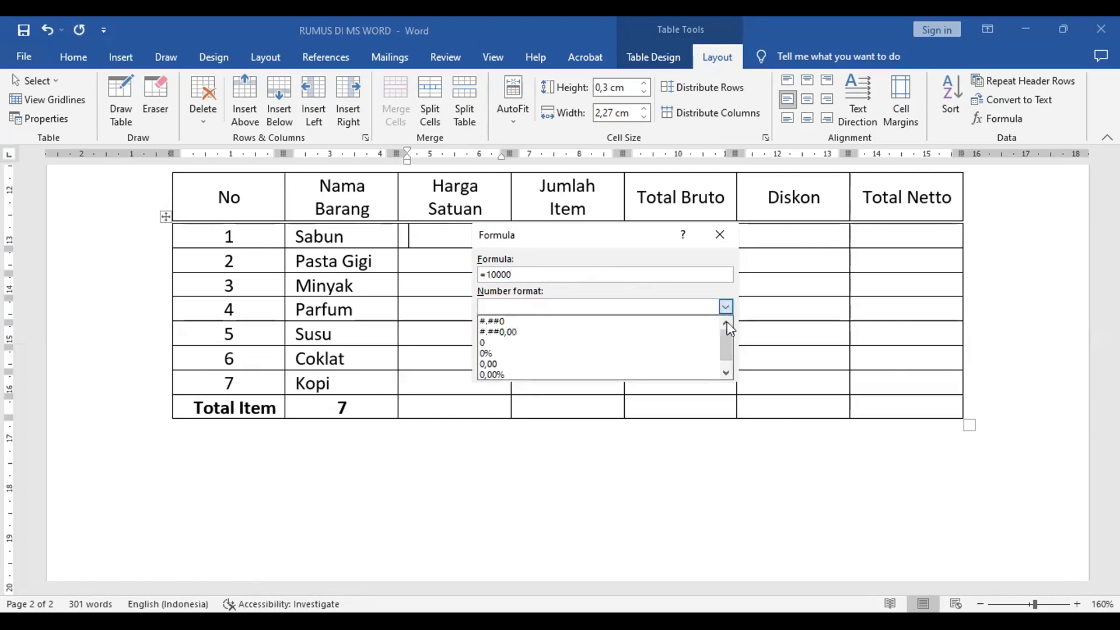
click(726, 374)
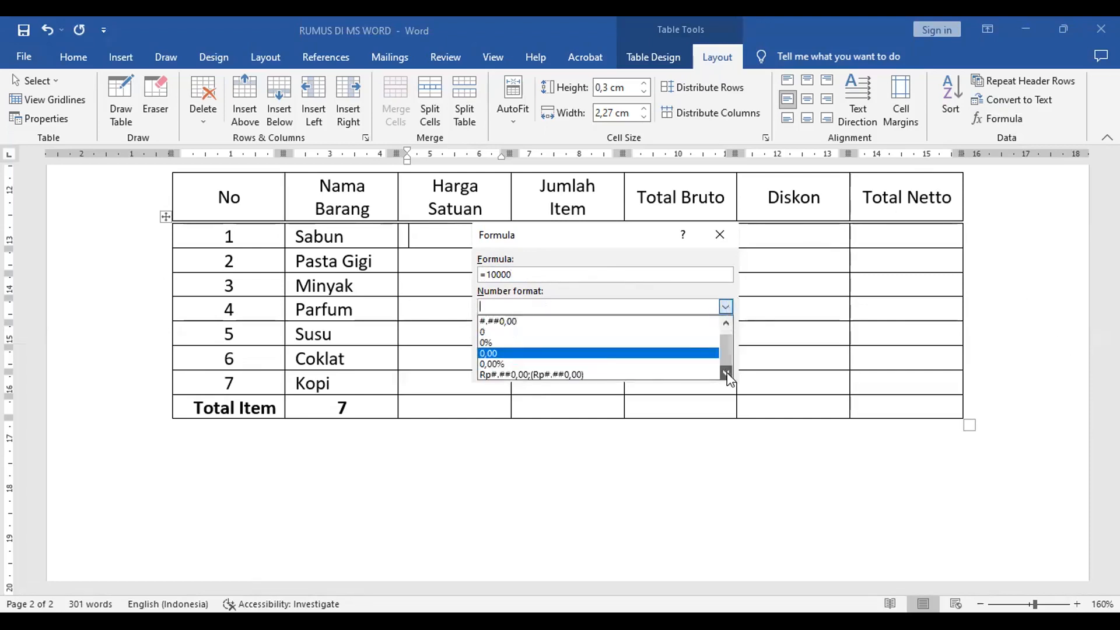
click(598, 374)
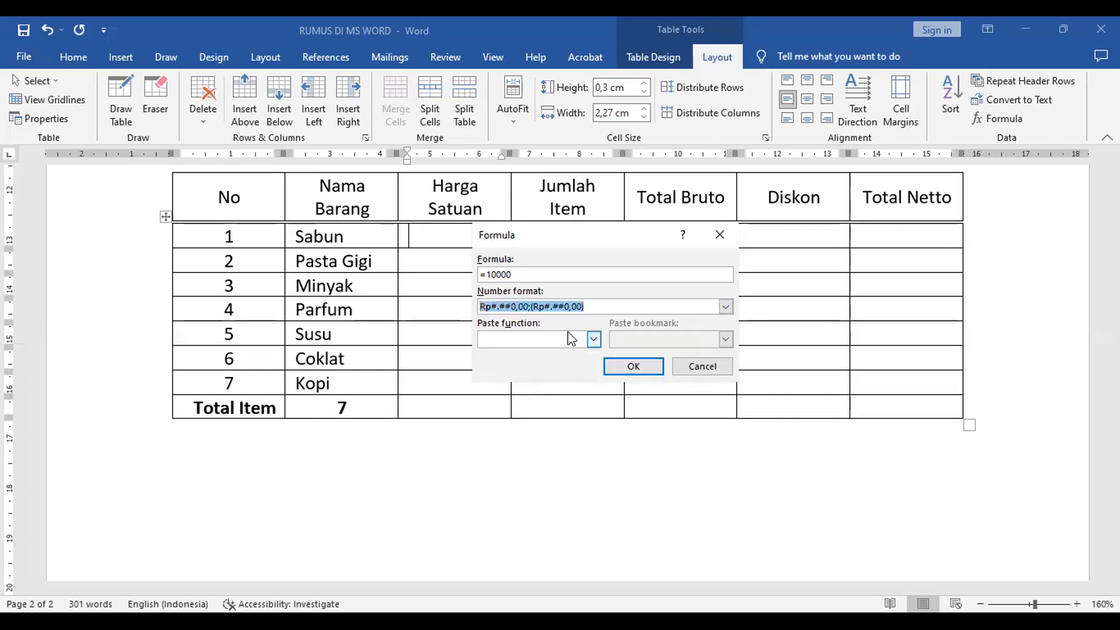
click(584, 339)
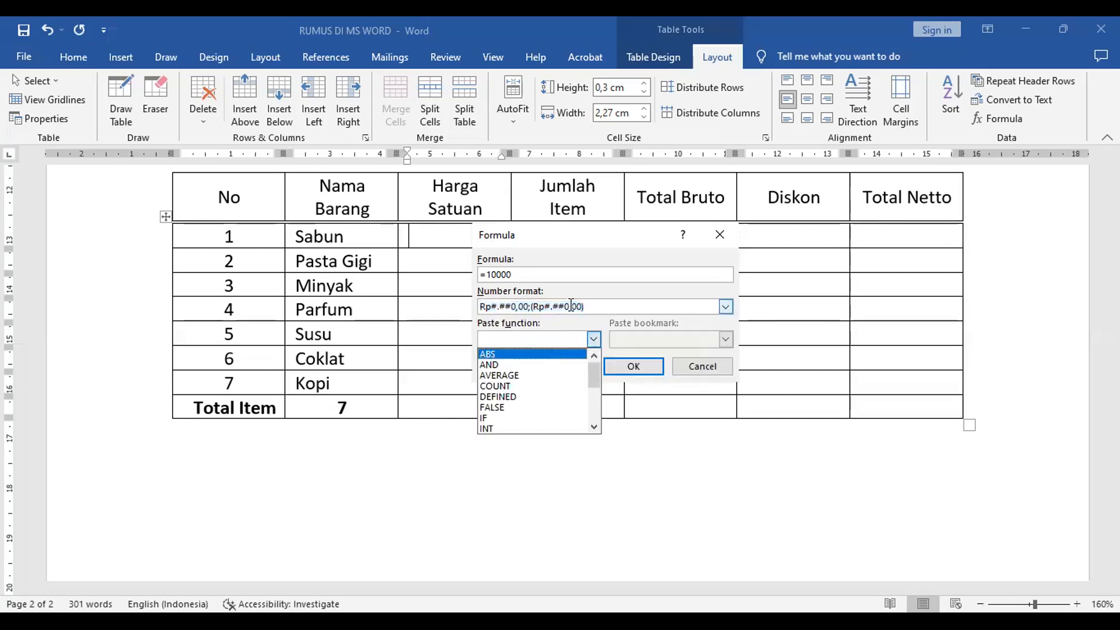
click(529, 307)
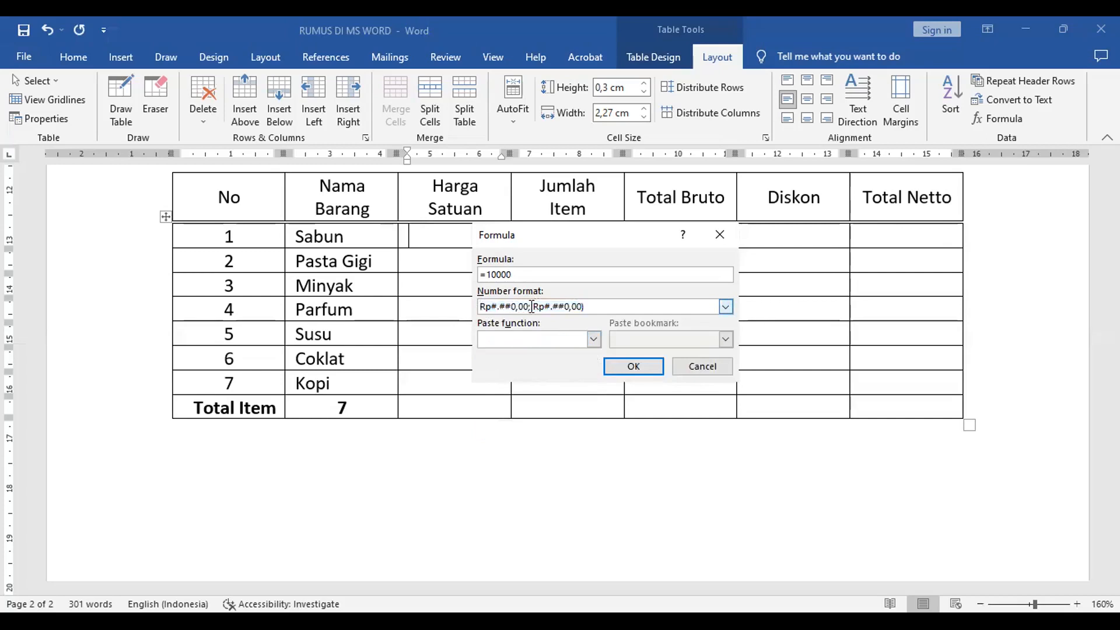
click(520, 306)
key(Delete)
key(Delete)
click(634, 367)
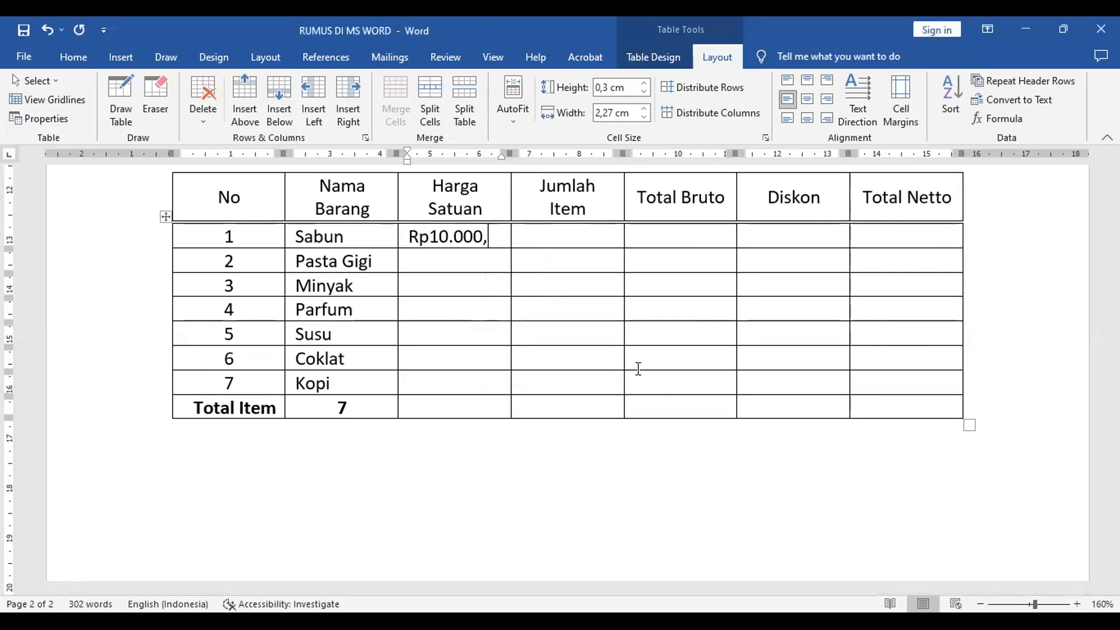
key(shift+Left)
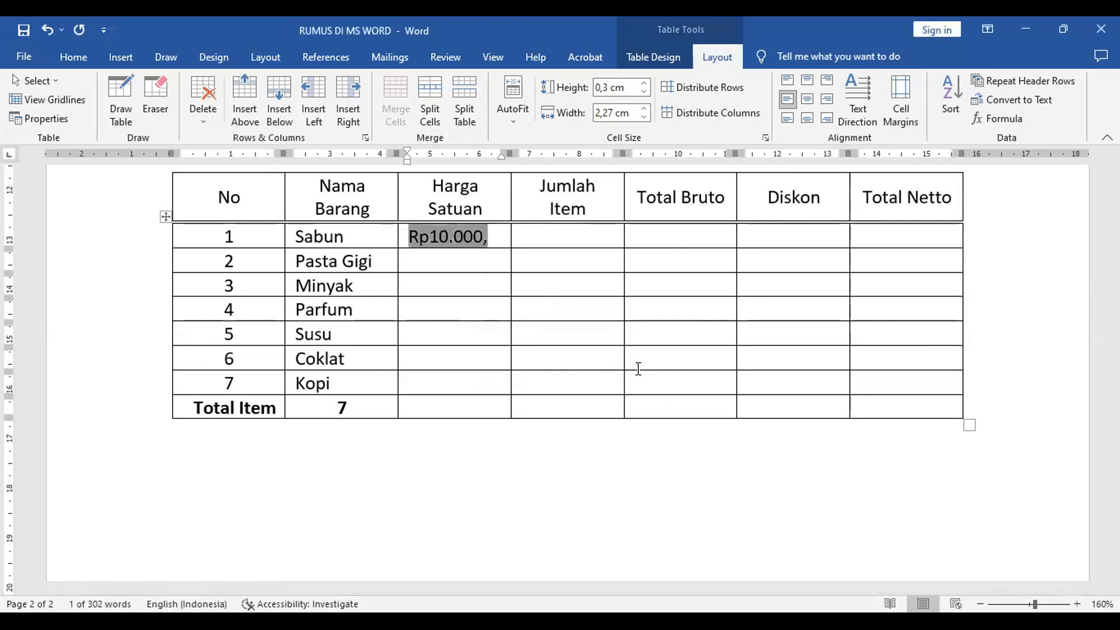
key(Delete)
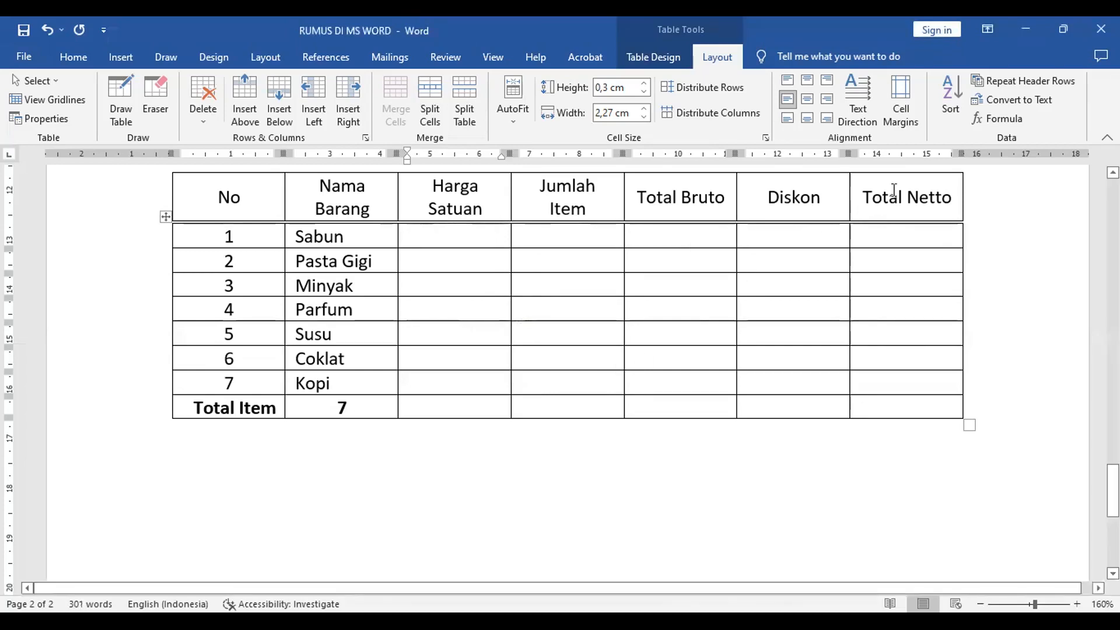
- Set up the formula =10000 with number format Rp#.##0,00;(Rp#.##0,00) for the "Harga Satuan" cell of the Sabun row
click(1000, 119)
drag(555, 275, 403, 266)
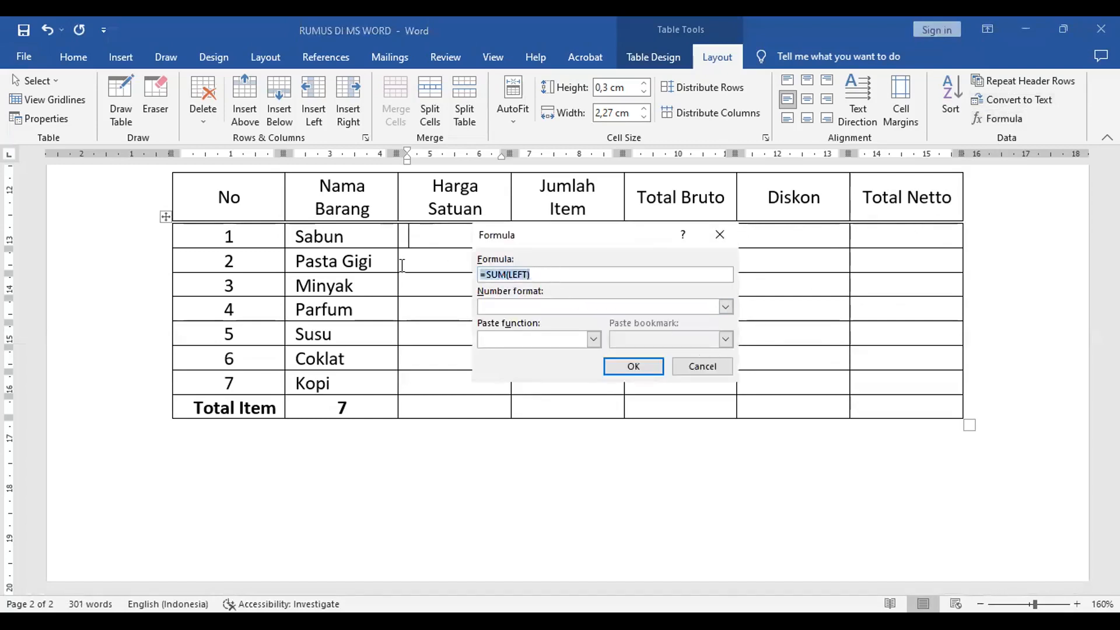
text(=)
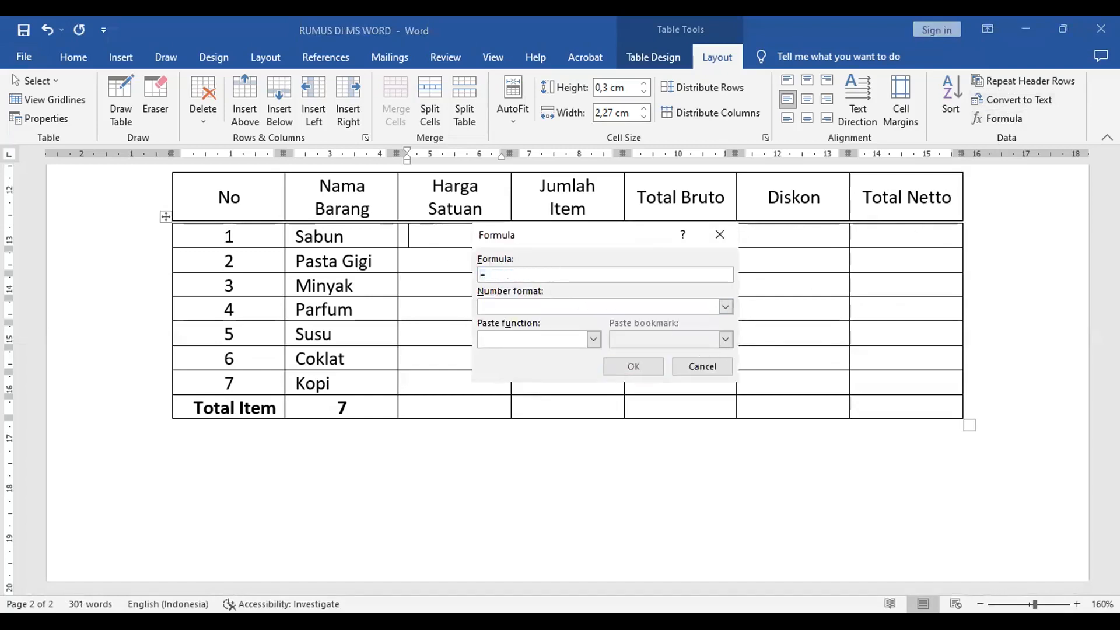
text(10000)
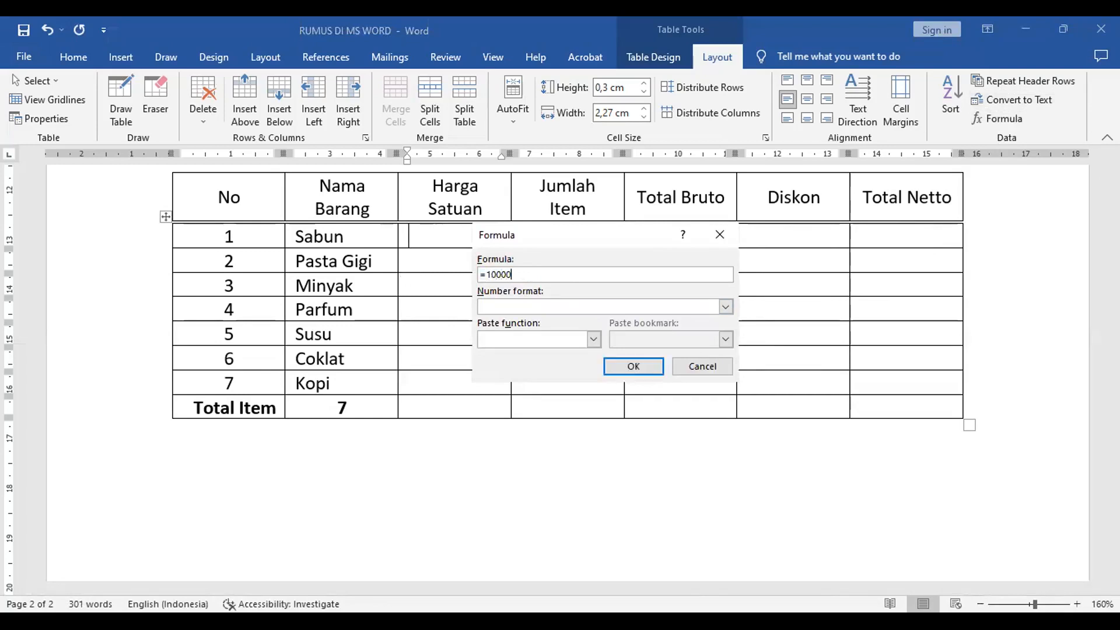
click(544, 306)
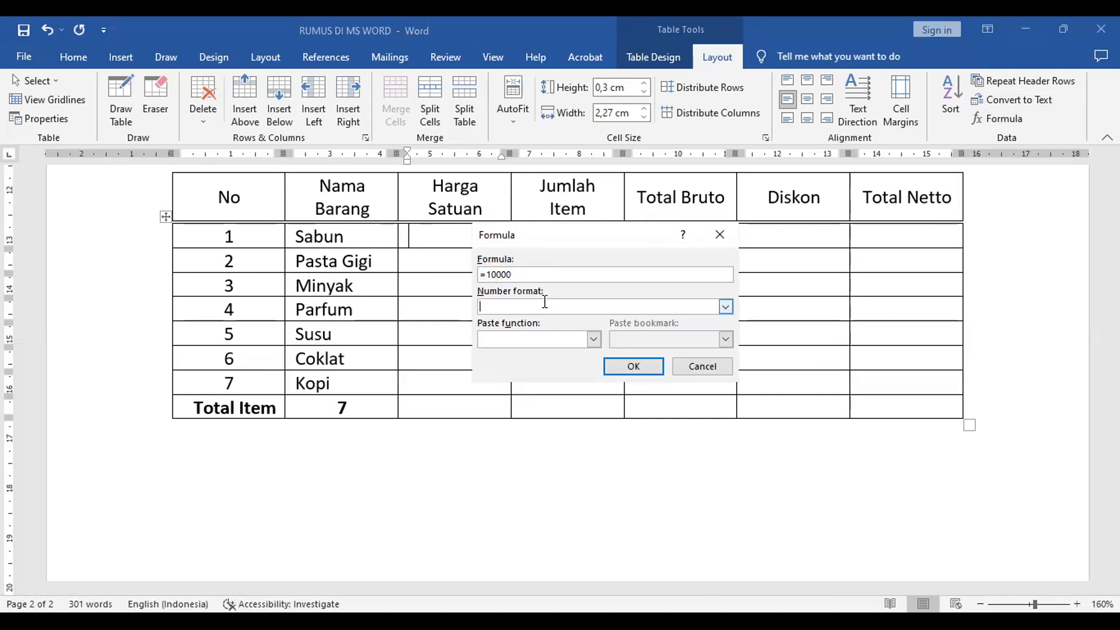
click(726, 309)
click(726, 373)
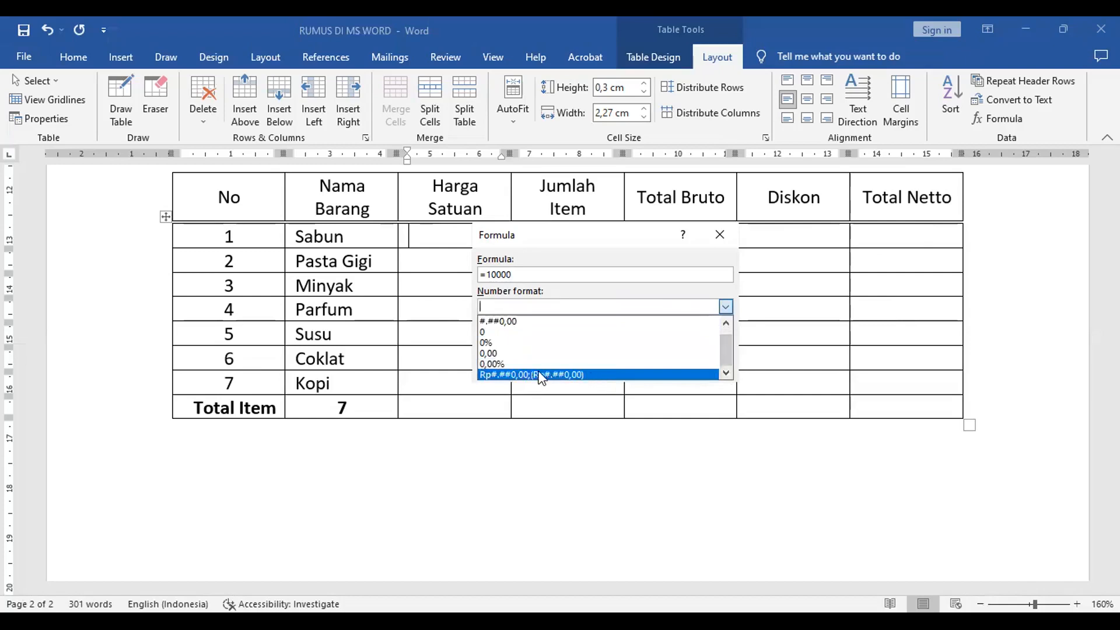
key(Return)
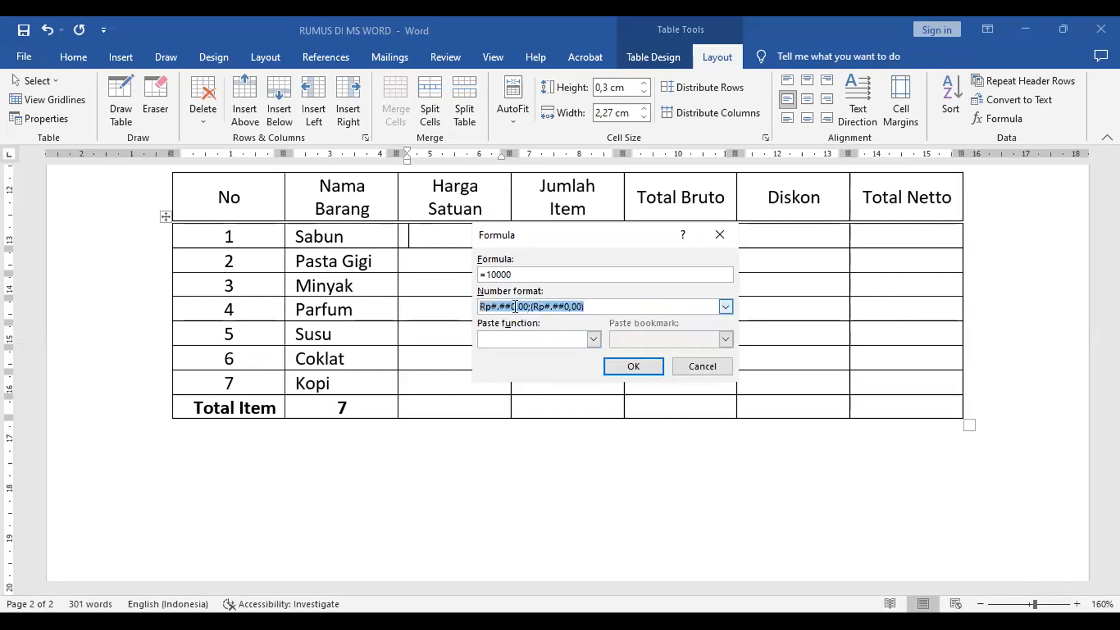
- Shorten the formula's number format to Rp#.##;(Rp#.##0,00) and insert it in the Sabun row
click(513, 307)
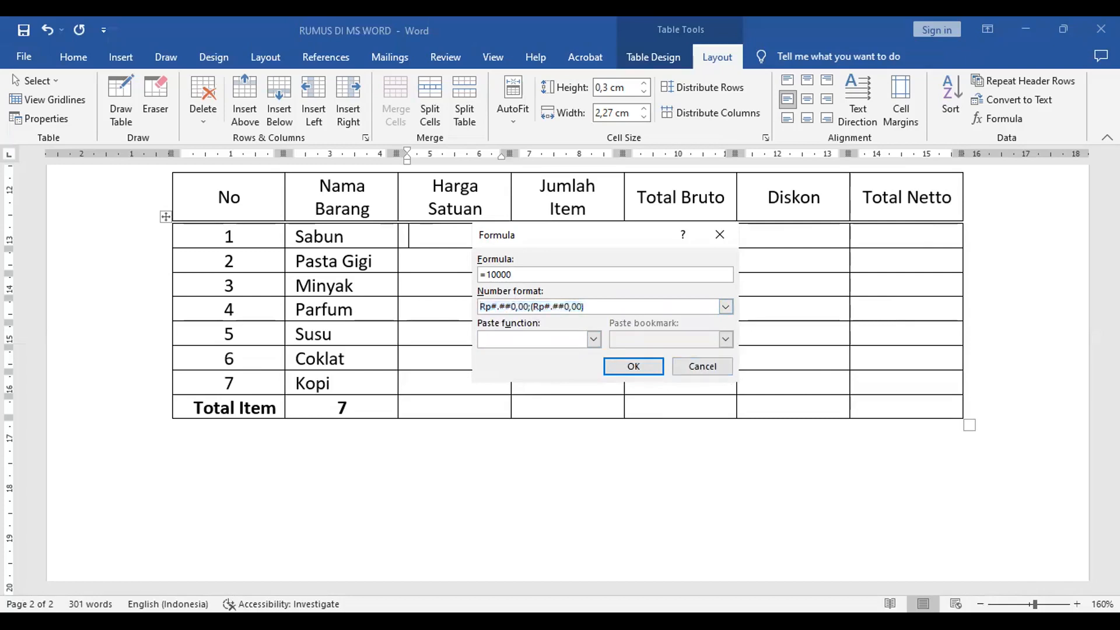
key(Delete)
key(Delete)
key(Delete)
key(Delete)
key(Delete)
text(;)
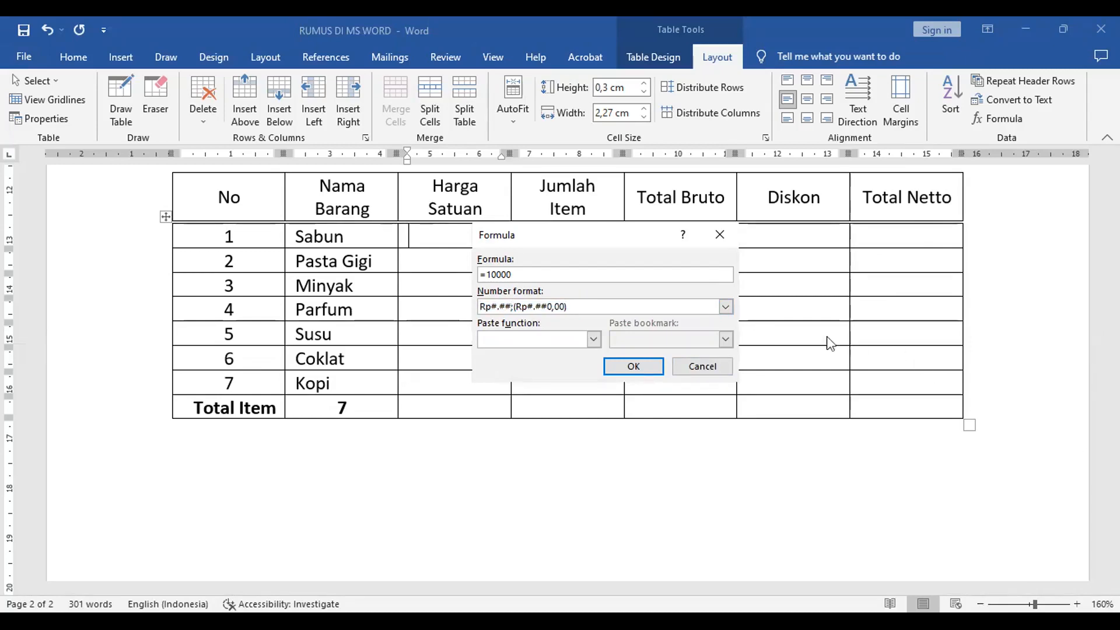
click(648, 367)
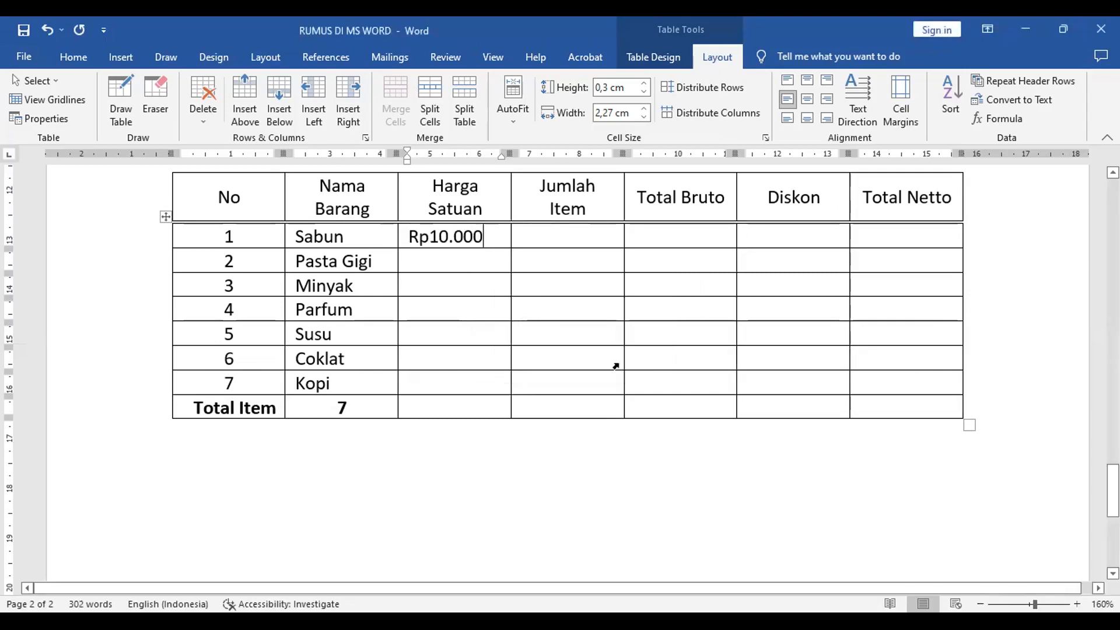
- Start a table formula in the "Harga Satuan" cell of the Pasta Gigi row and set it to =15000
click(483, 267)
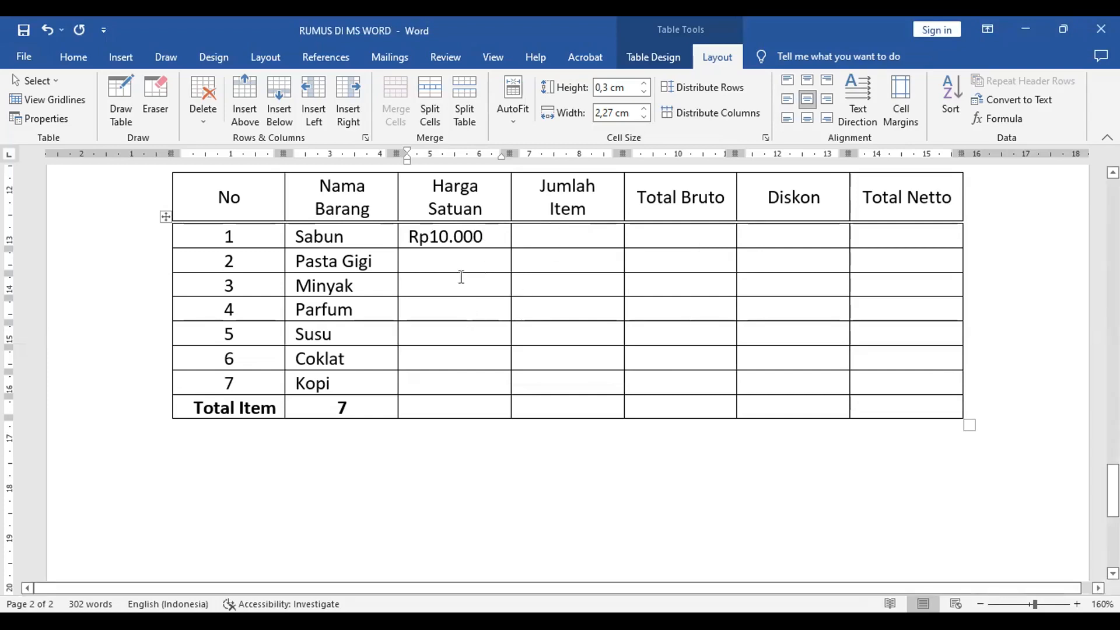
click(1002, 119)
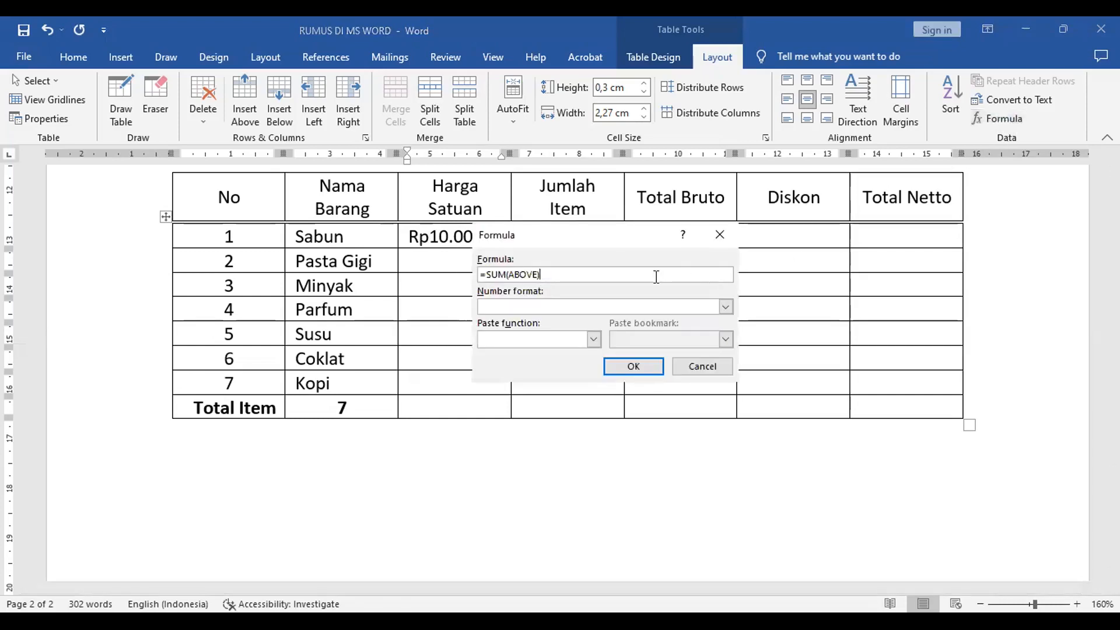
drag(583, 277, 430, 266)
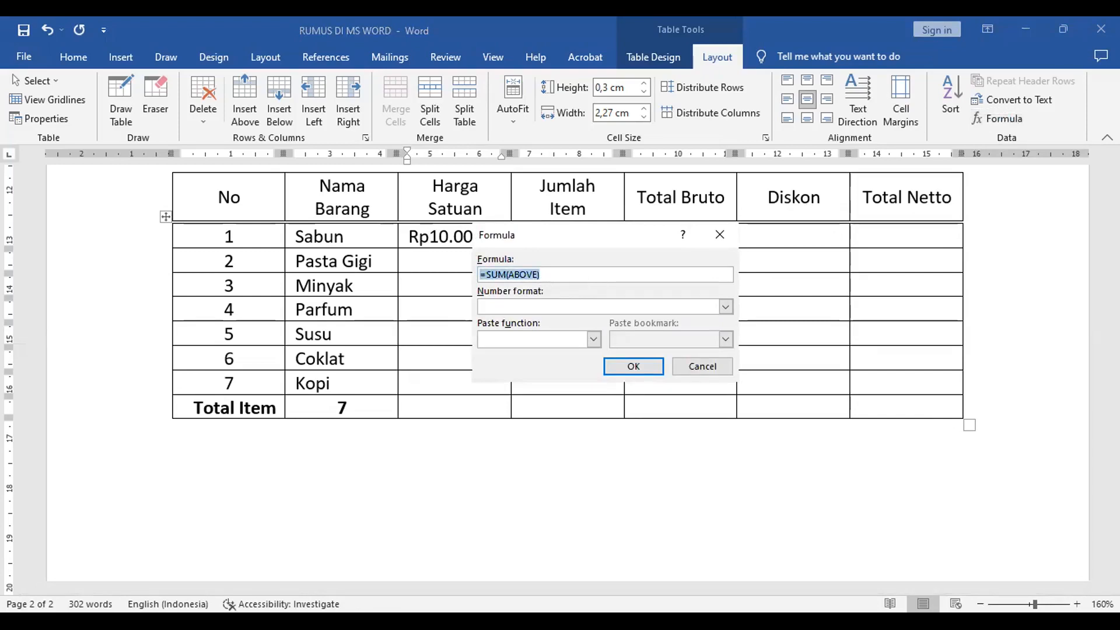
text(=)
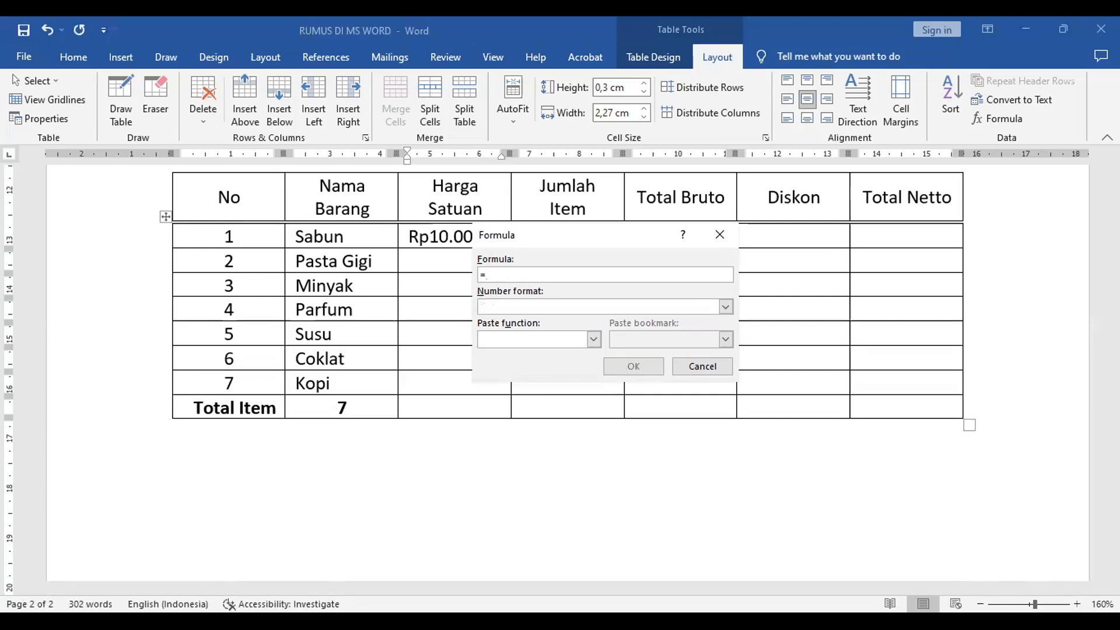
text(1500)
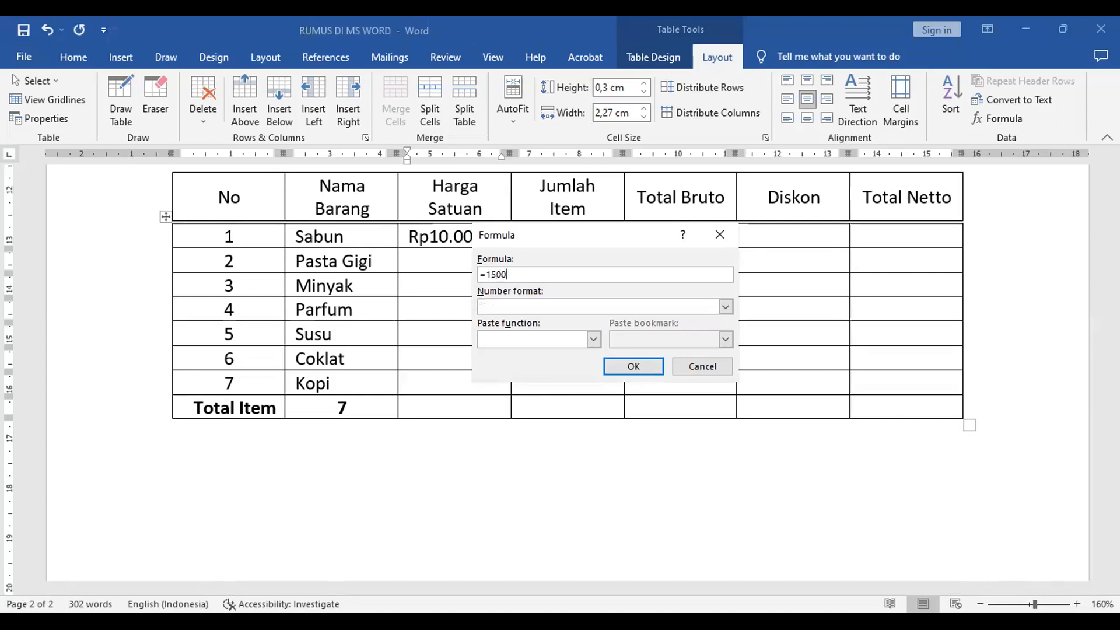
text(0)
- Give the formula the rupiah number format, shortened to Rp#.##;(Rp#.##0,00), and insert it in the Pasta Gigi row
click(635, 306)
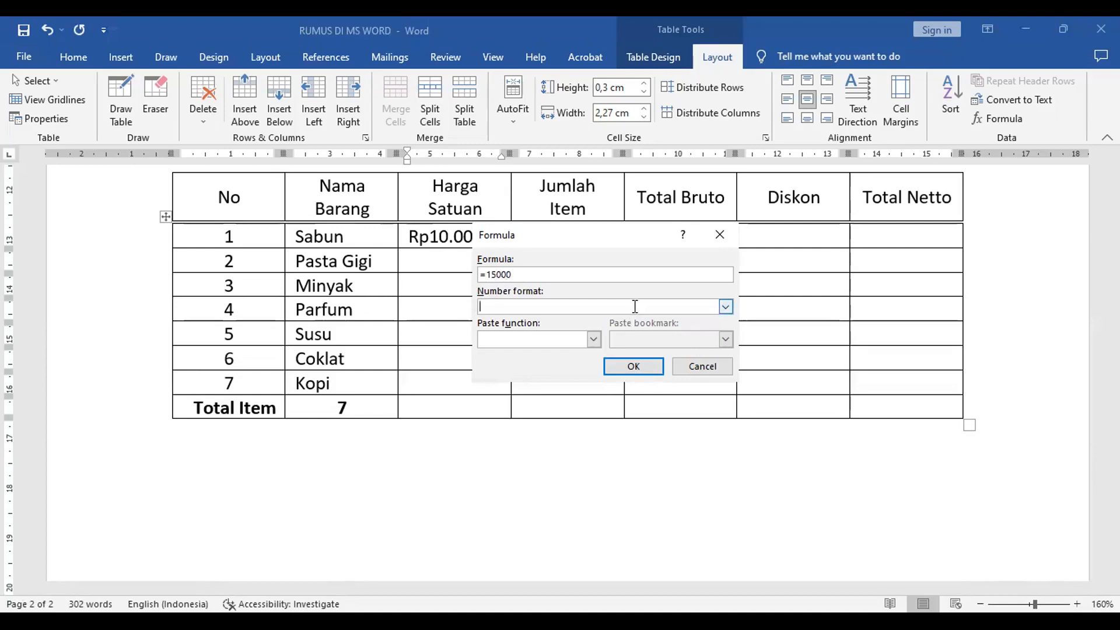
click(725, 306)
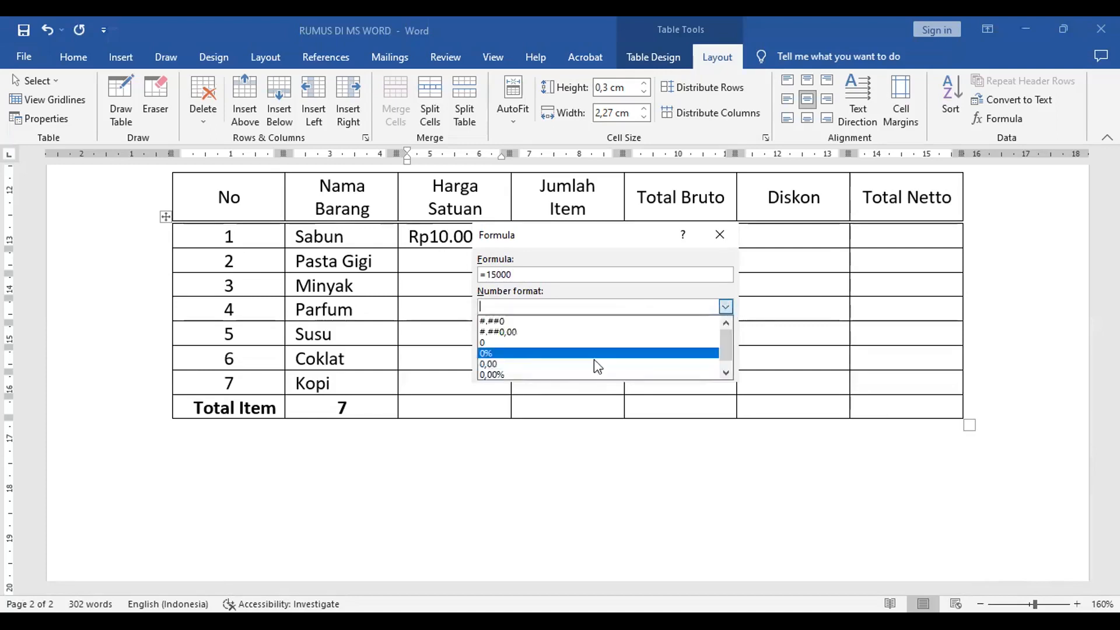
click(725, 372)
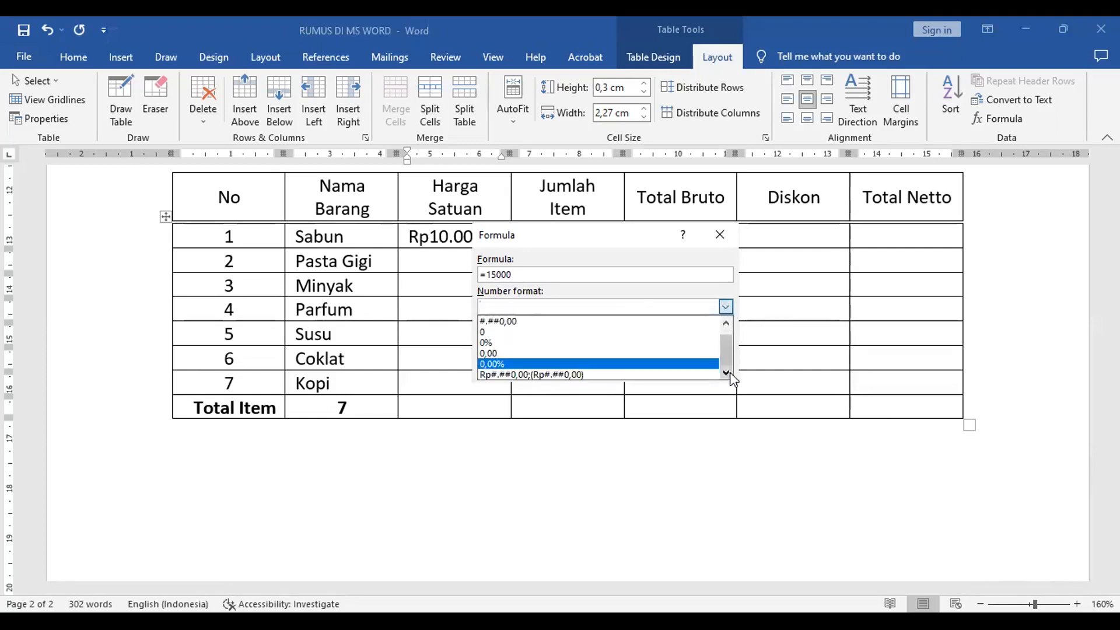
click(613, 375)
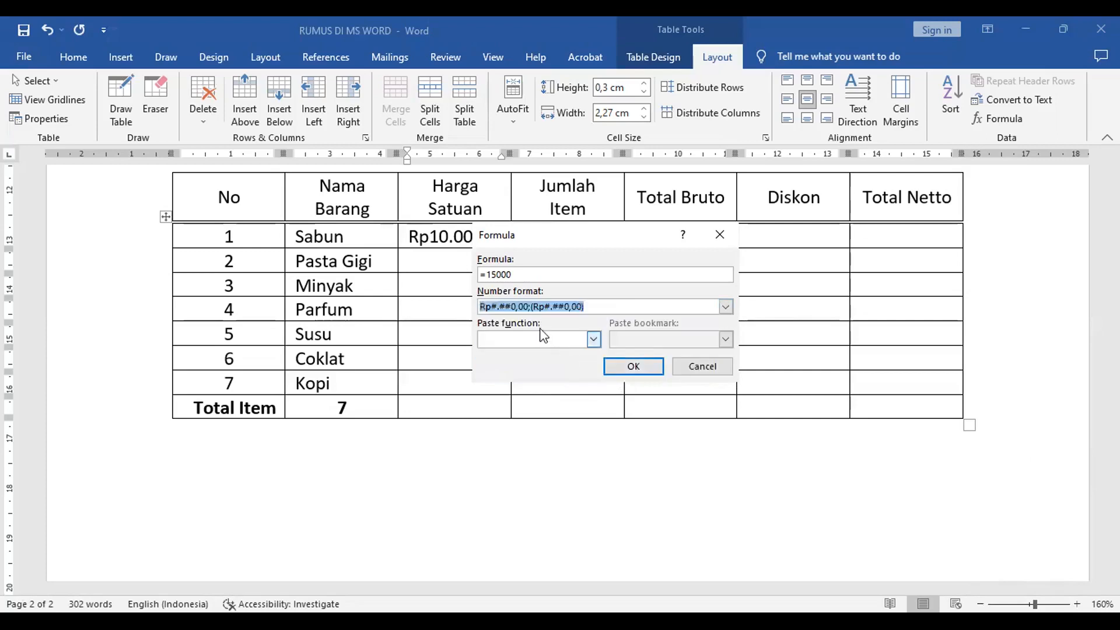
click(513, 306)
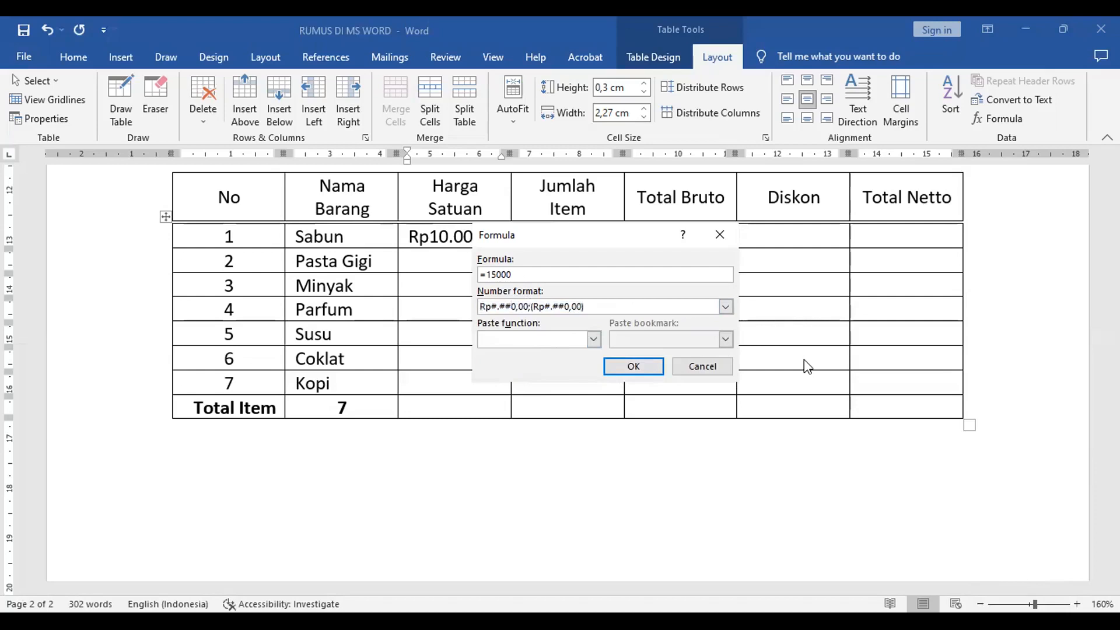
key(Delete)
key(Delete)
key(Delete)
key(Delete)
key(Delete)
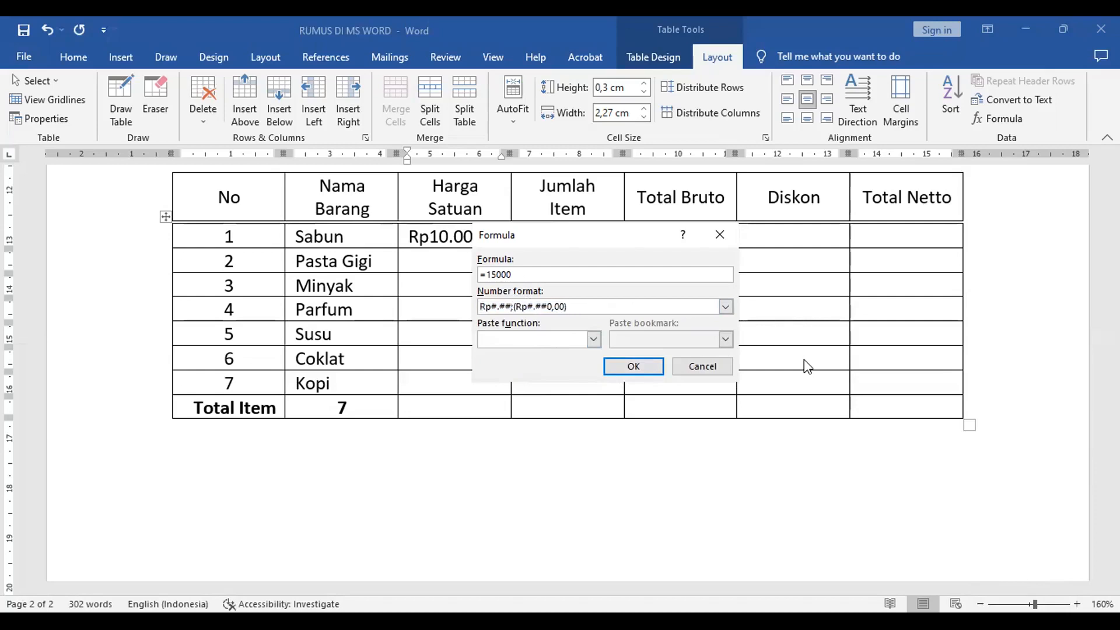
click(642, 367)
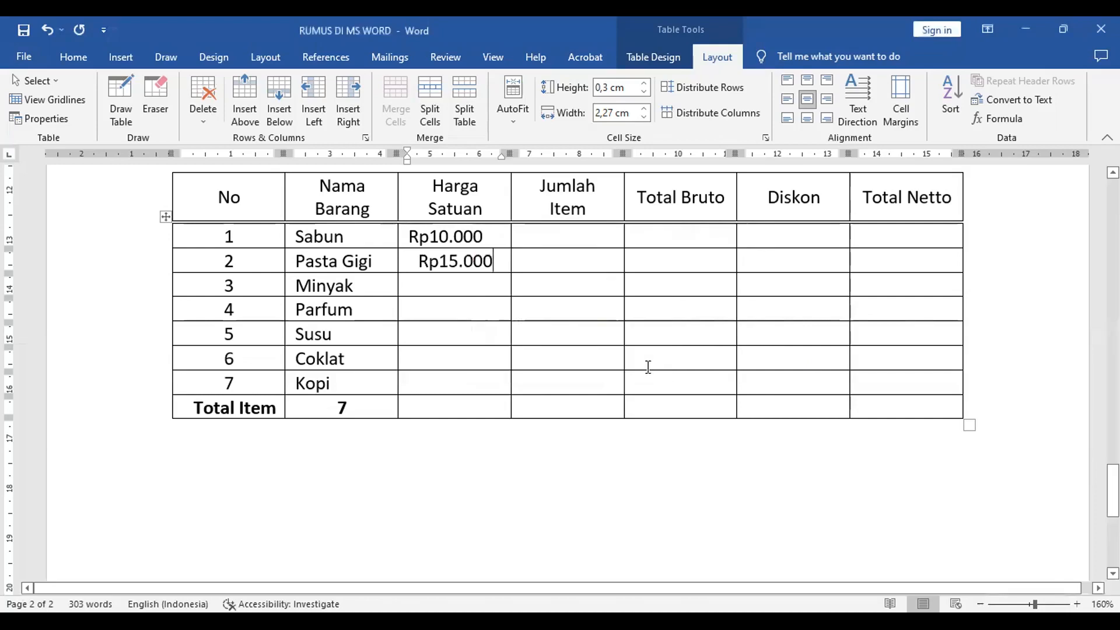
- Centre the unit price horizontally in the "Harga Satuan" cell of the Sabun row
click(397, 241)
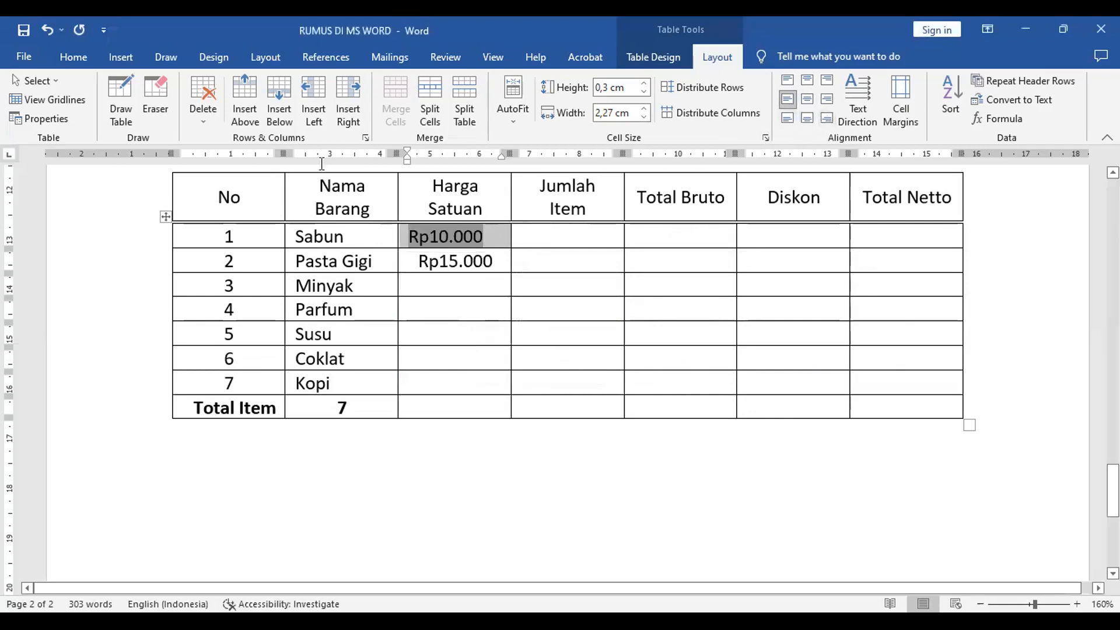
click(75, 58)
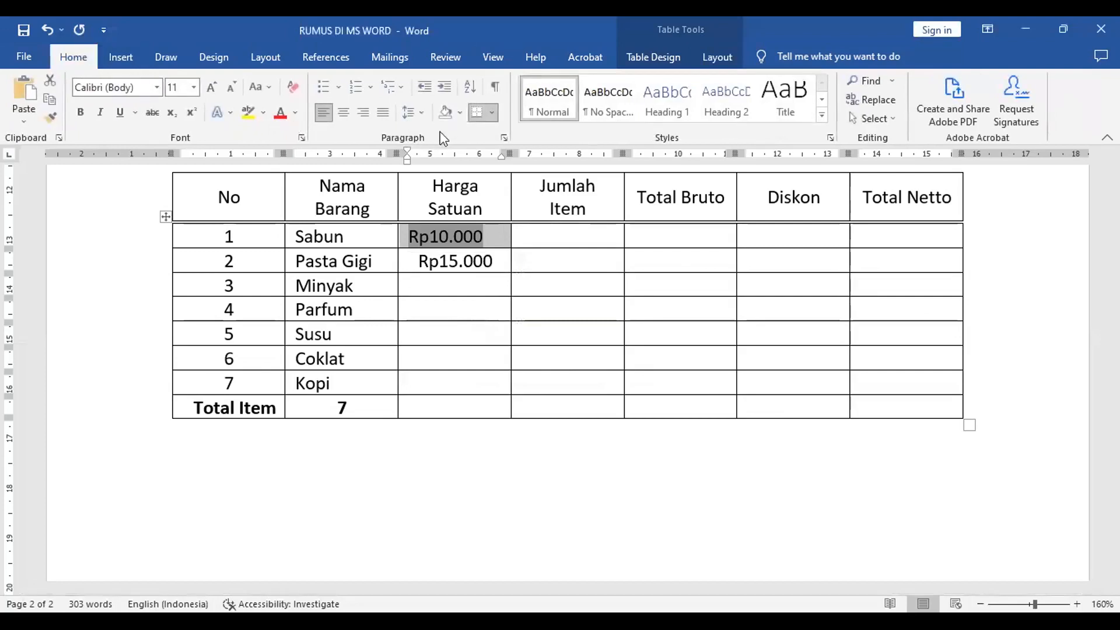
click(384, 118)
click(343, 111)
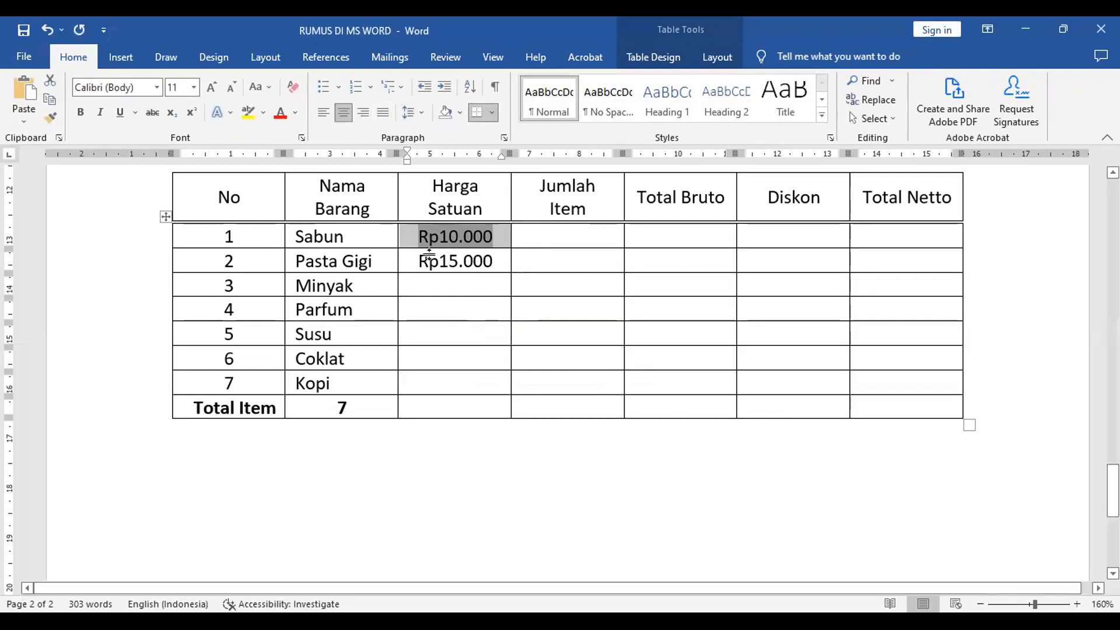
- Try plain text Rp 10,000 in the "Harga Satuan" cell of the Minyak row, alter it to Rp 210,000, and delete it
click(463, 290)
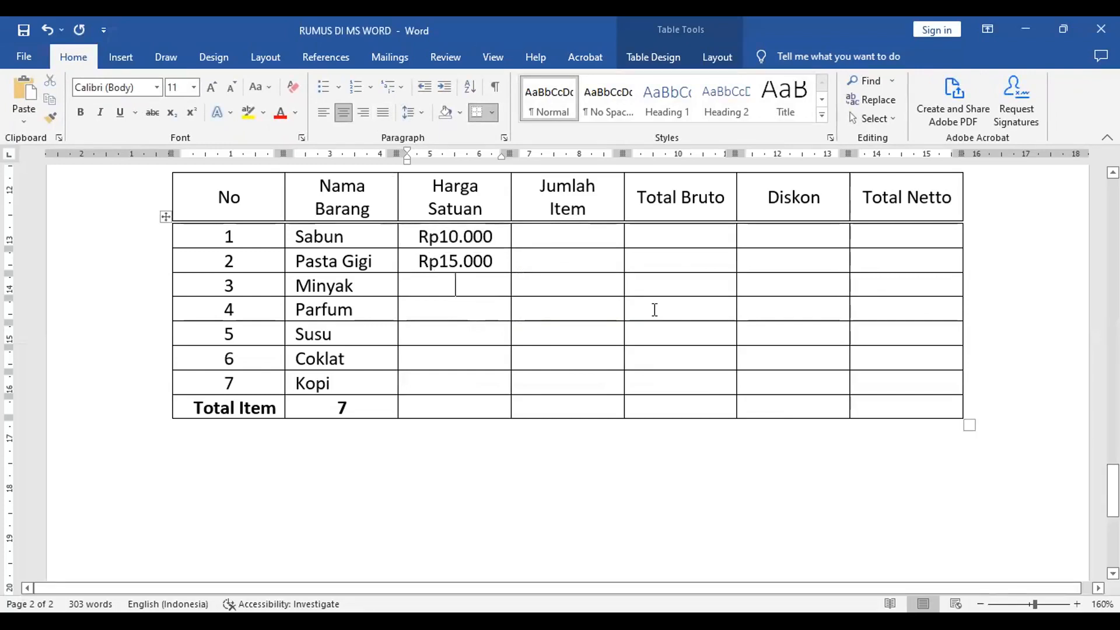
text(Rp)
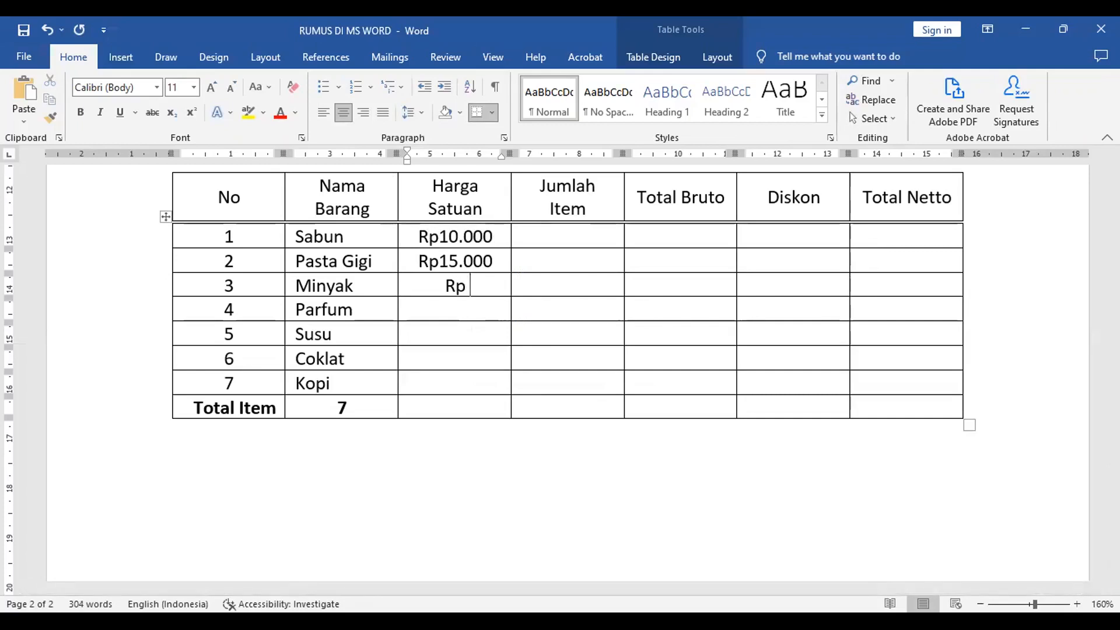
text(  10,000)
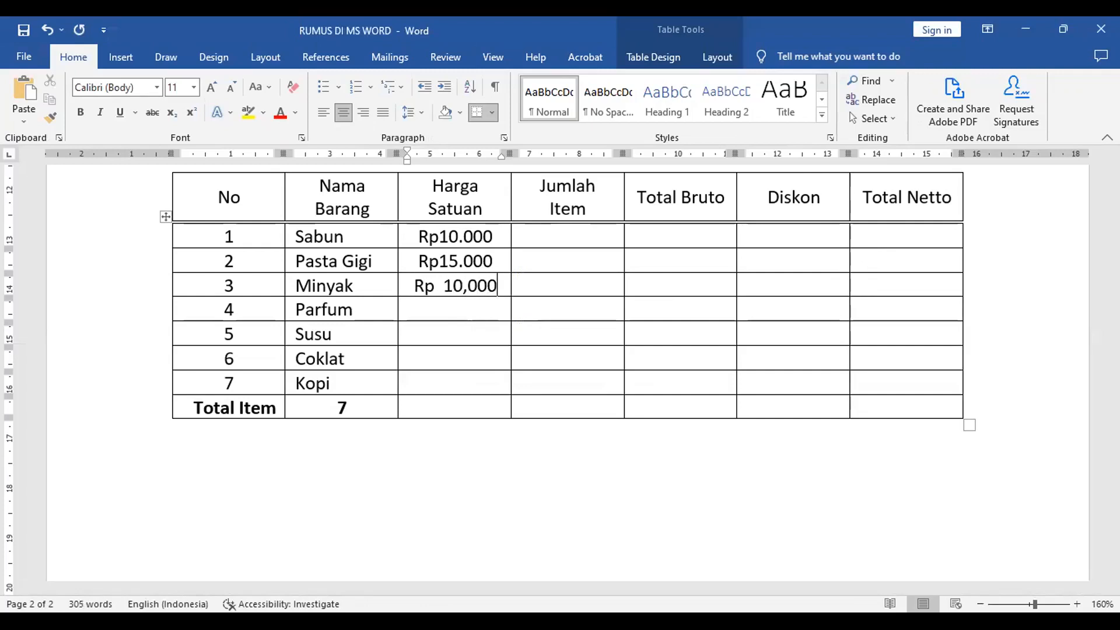
click(440, 289)
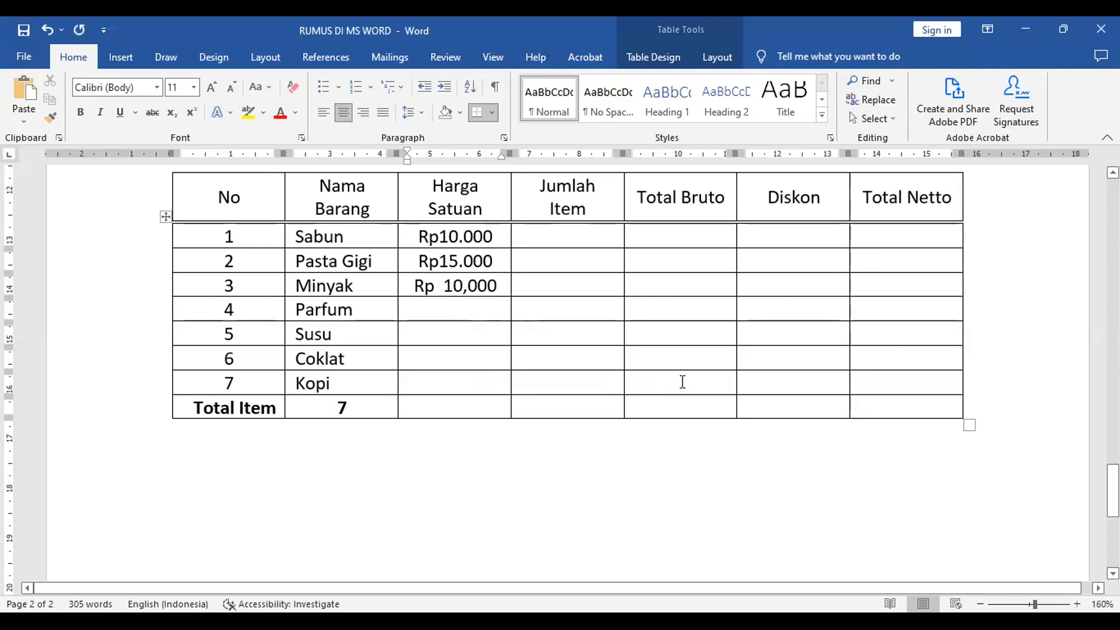
text(2)
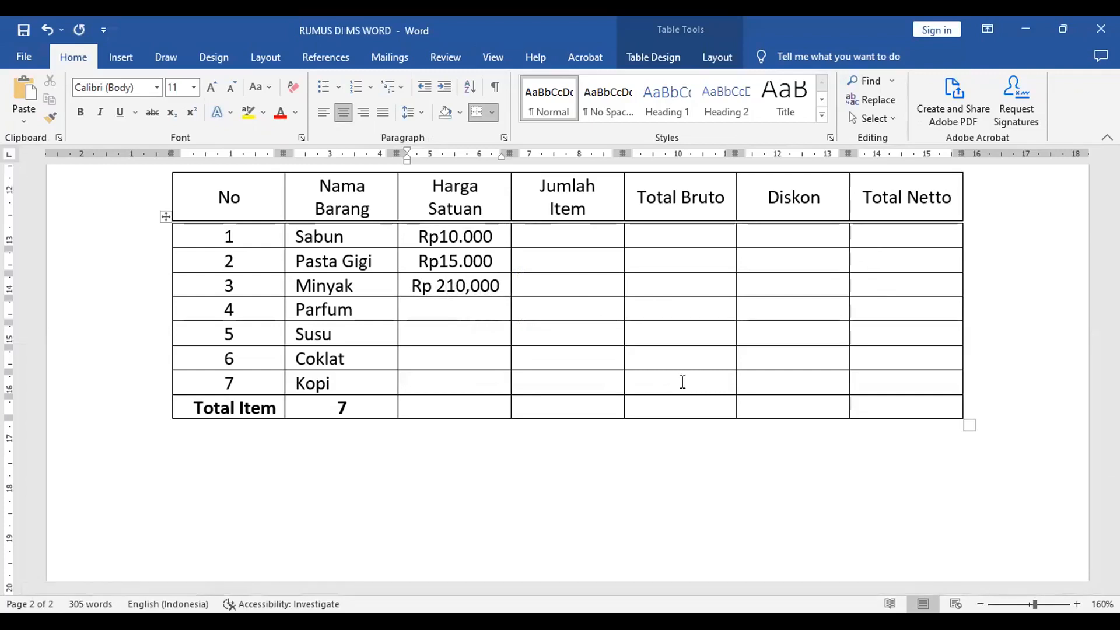
drag(506, 288, 412, 275)
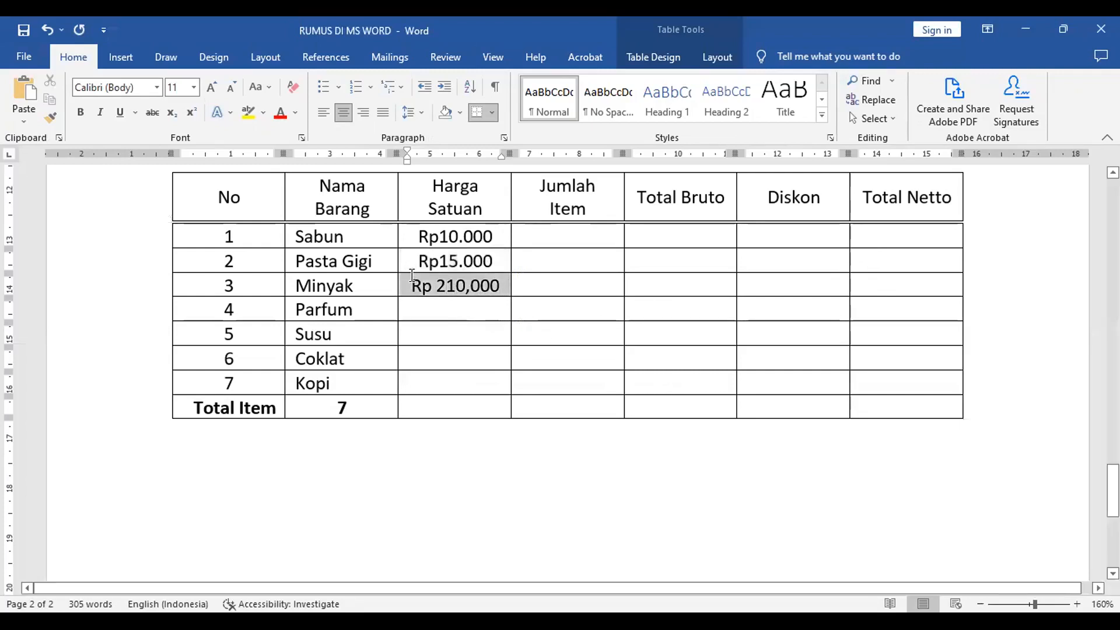
key(Delete)
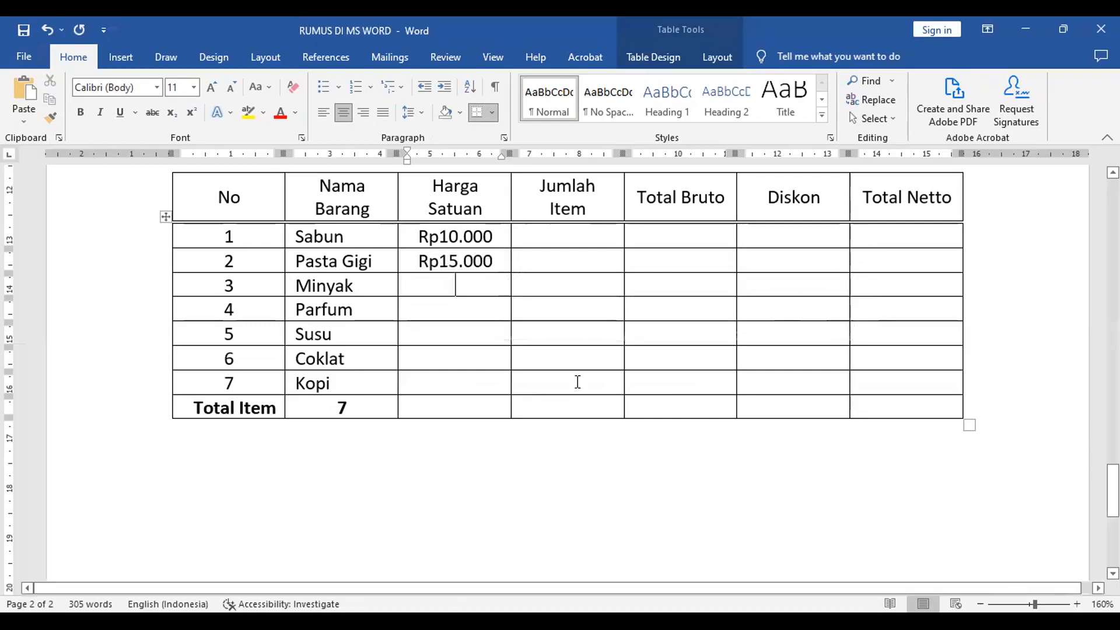